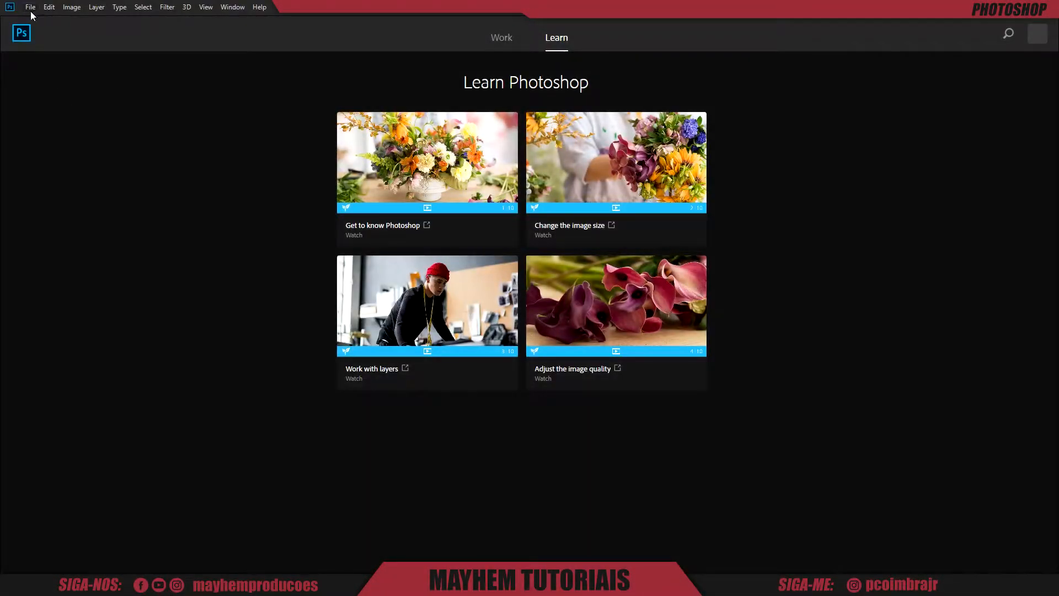
Start the Load Files into Stack script with individual files as the source.
click(31, 11)
mouse_move(106, 269)
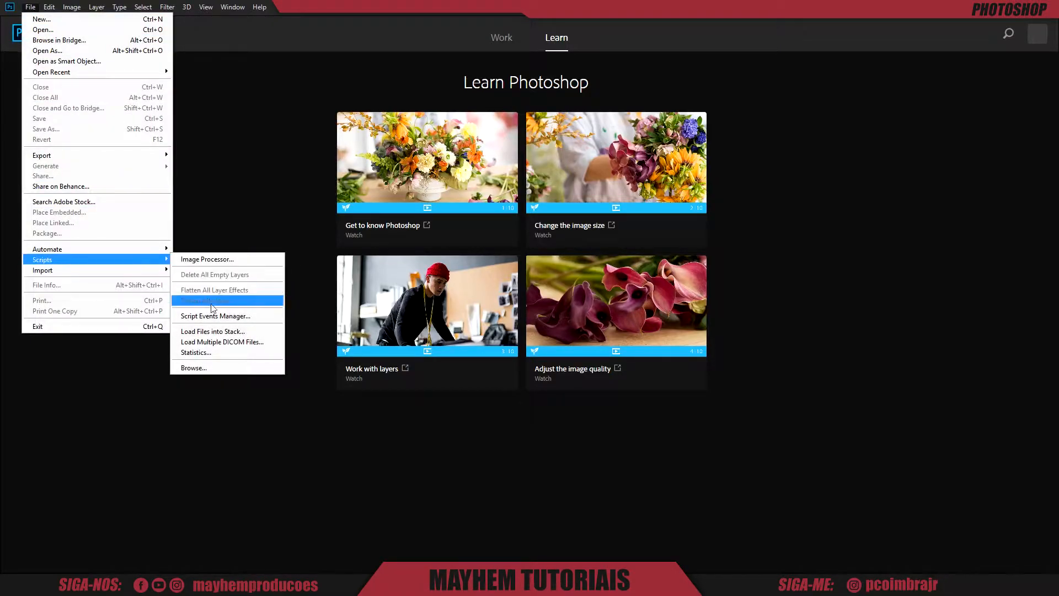
click(253, 333)
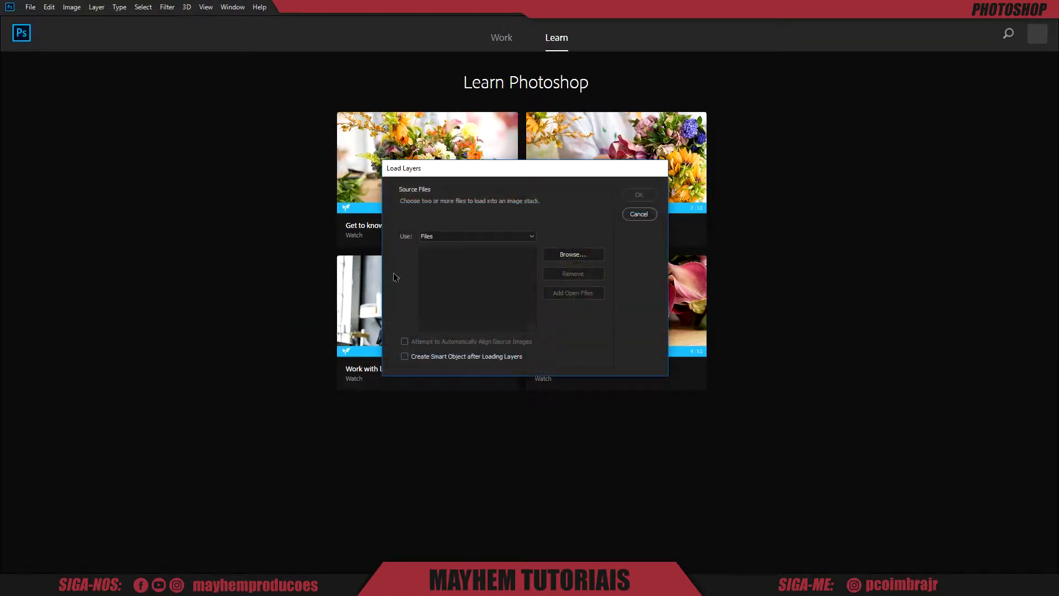
click(463, 238)
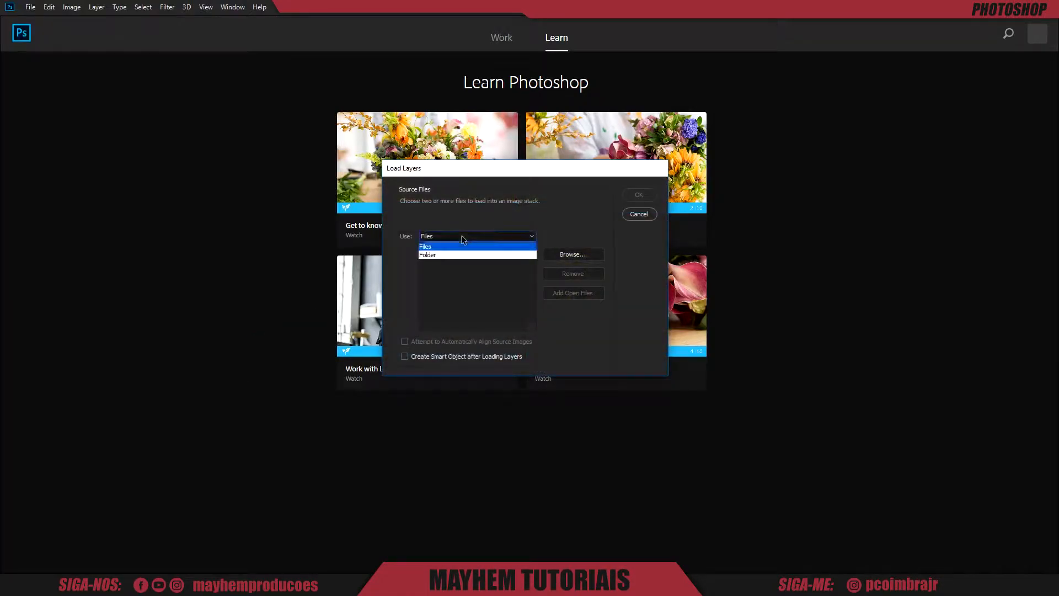
click(435, 247)
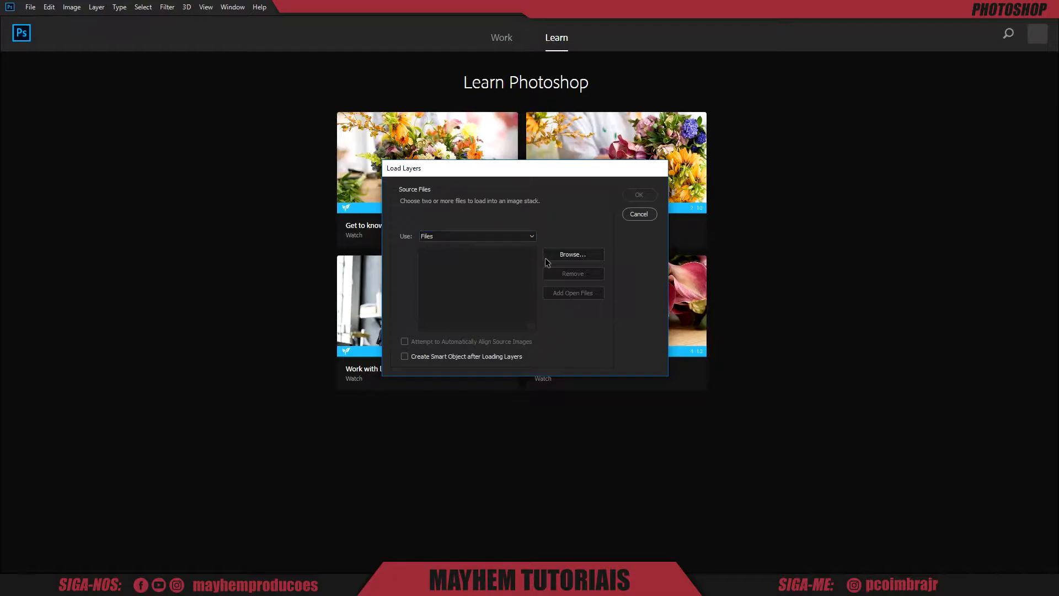
Load 1.png through 6.png and DSC_0103.jpg from the Stacking folder as layers of one new document.
click(562, 258)
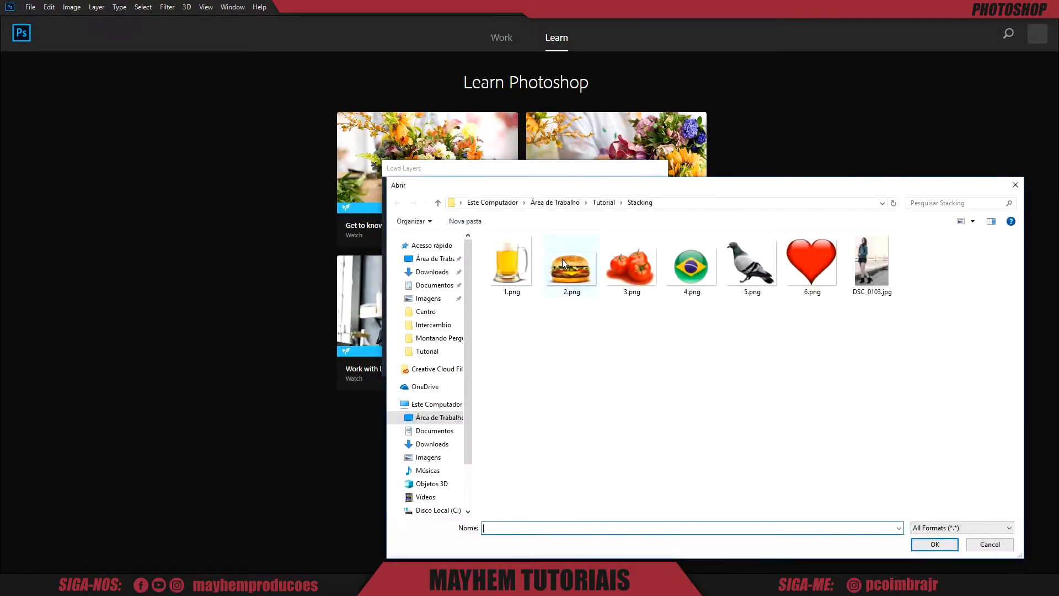
click(519, 280)
drag(494, 339, 997, 237)
click(944, 539)
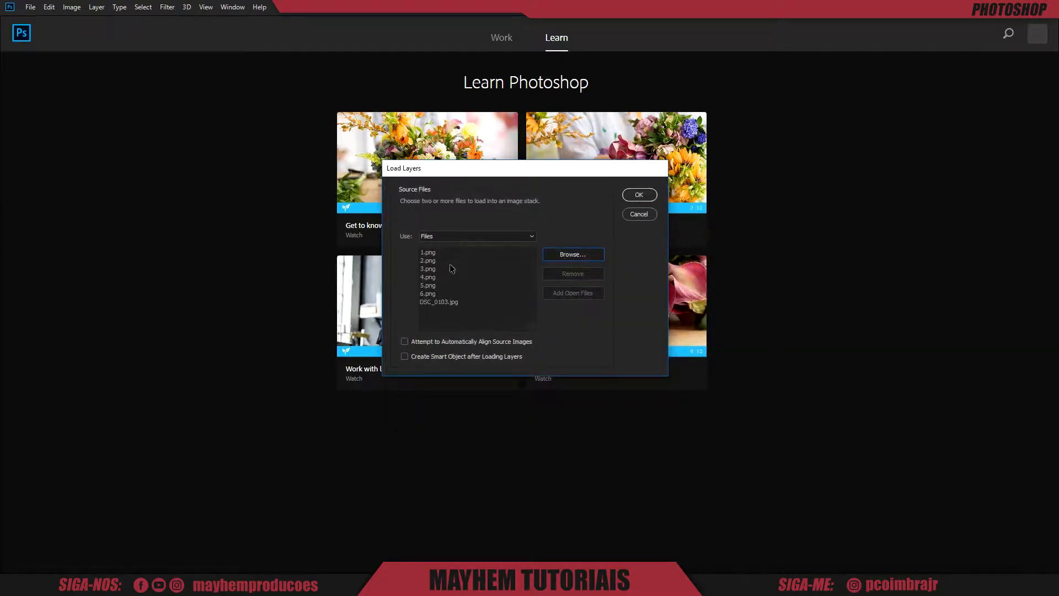
click(638, 195)
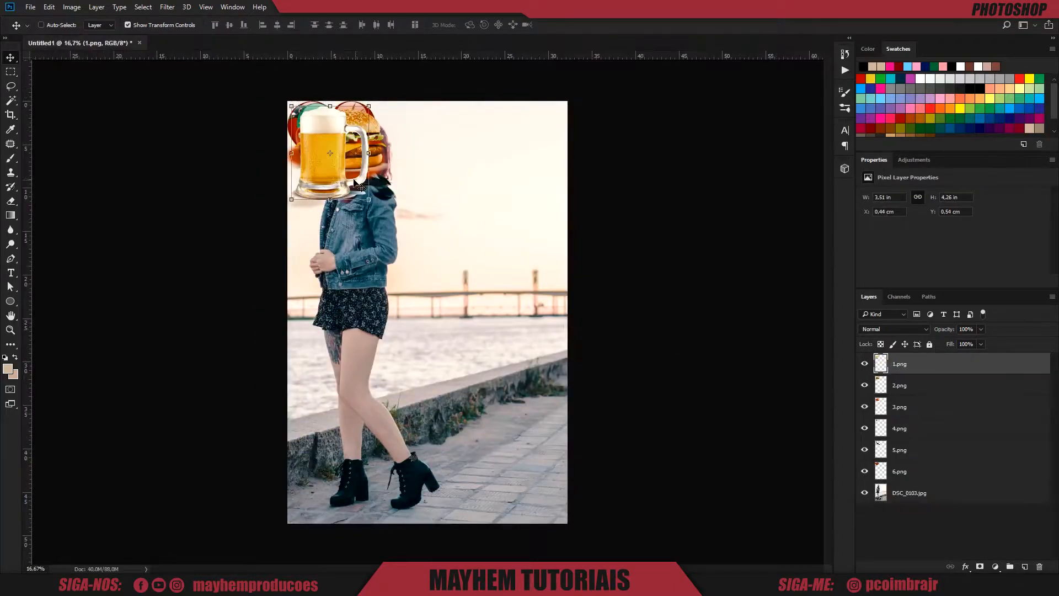
Move the beer mug, hamburger and tomatoes into a column over the empty area beside the woman, from the sky downward.
drag(358, 184, 527, 201)
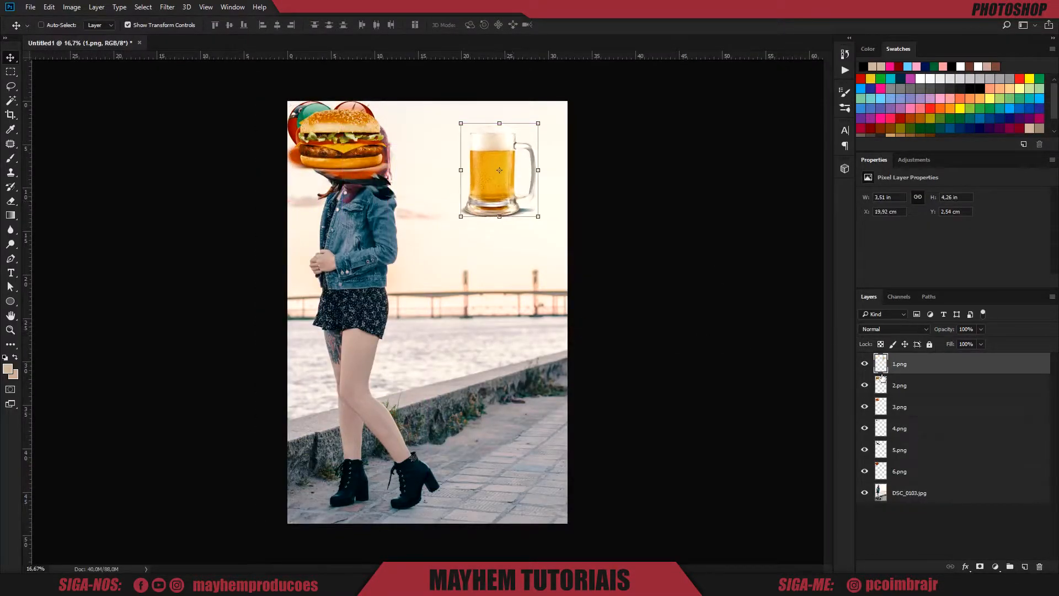
click(924, 386)
drag(363, 148, 521, 278)
key(alt+bracketleft)
drag(321, 158, 479, 370)
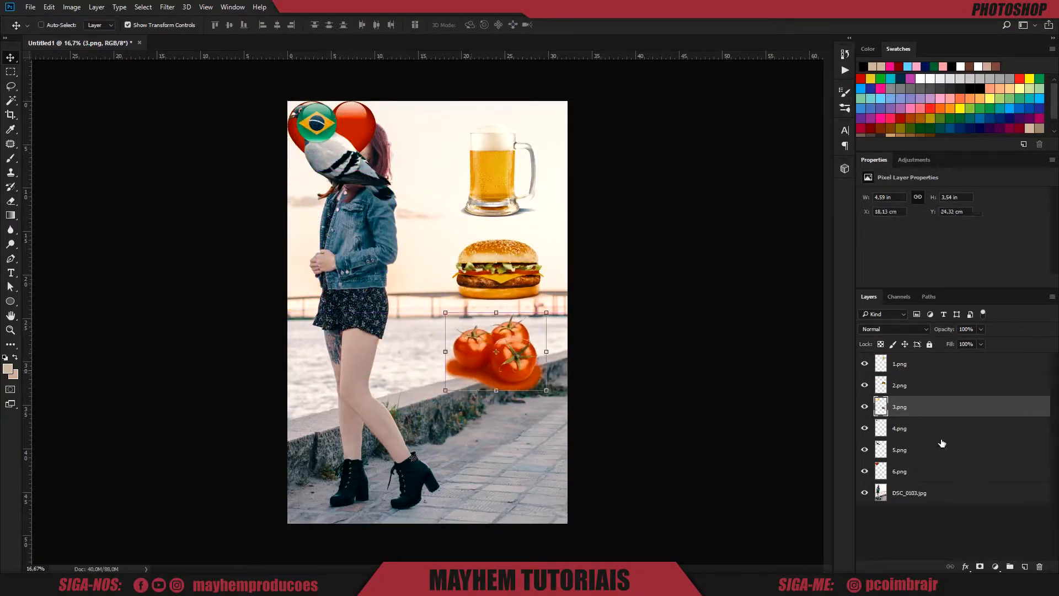
Move the pigeon onto the pavement below the tomatoes and shift the heart down over the woman's torso.
click(941, 445)
drag(303, 130, 456, 423)
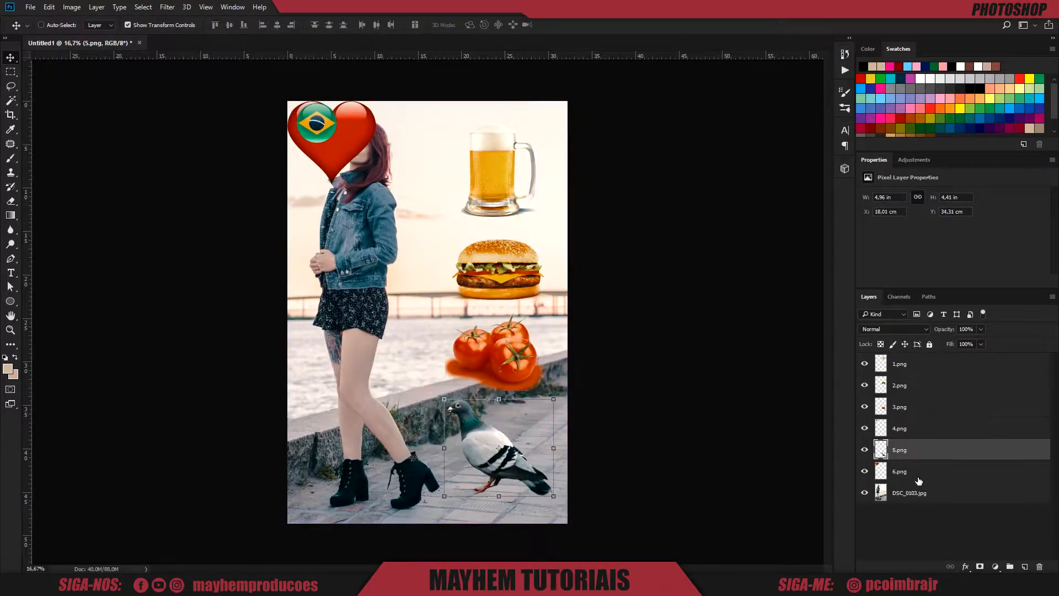
click(918, 476)
drag(340, 130, 370, 281)
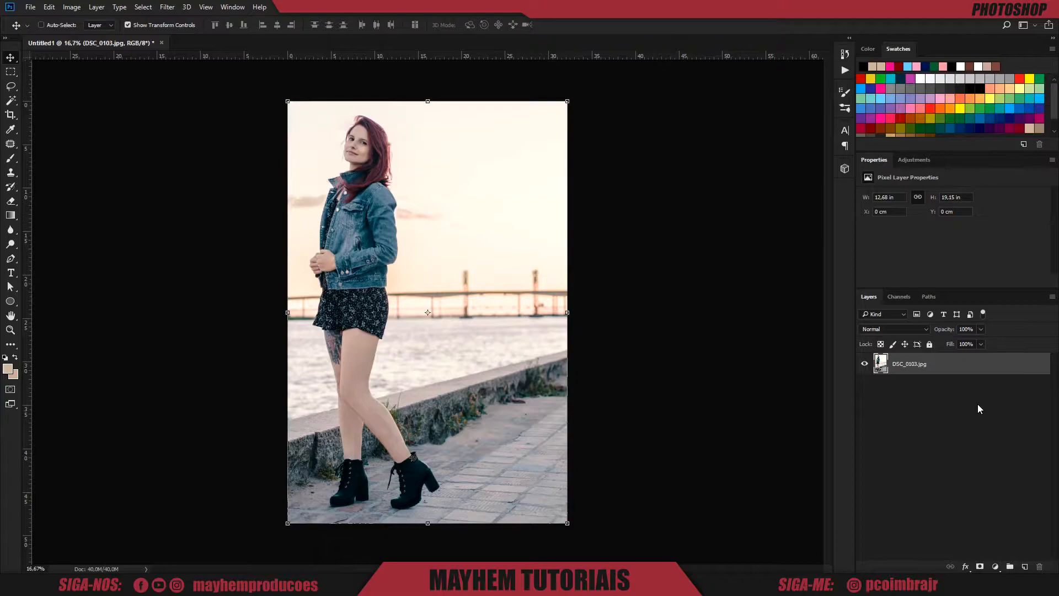
Open the Camera Raw Filter on the DSC_0103.jpg layer and set Temperature to -71 and Tint to +55.
click(171, 9)
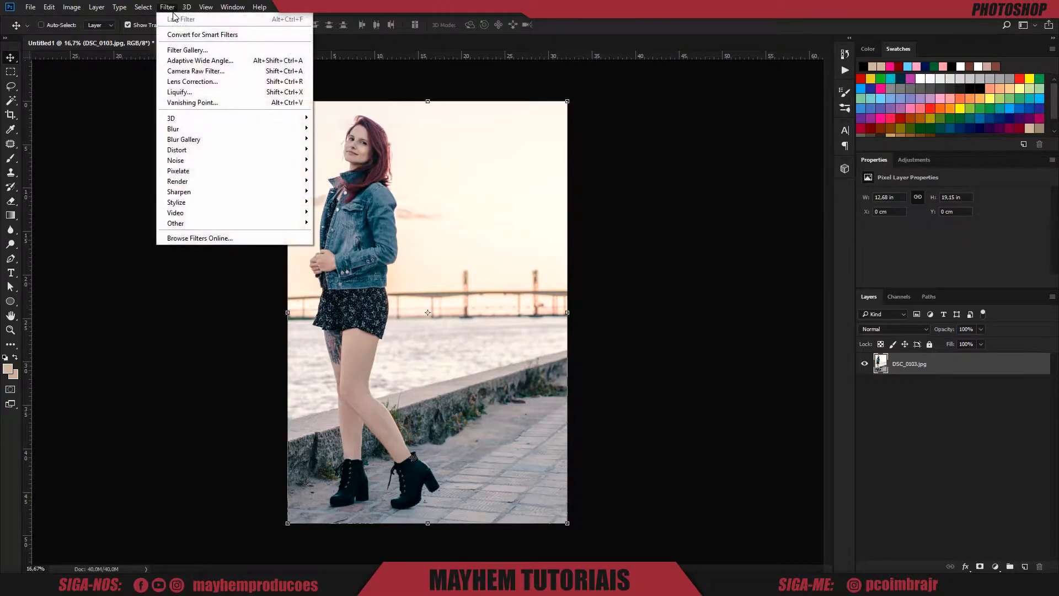
click(191, 71)
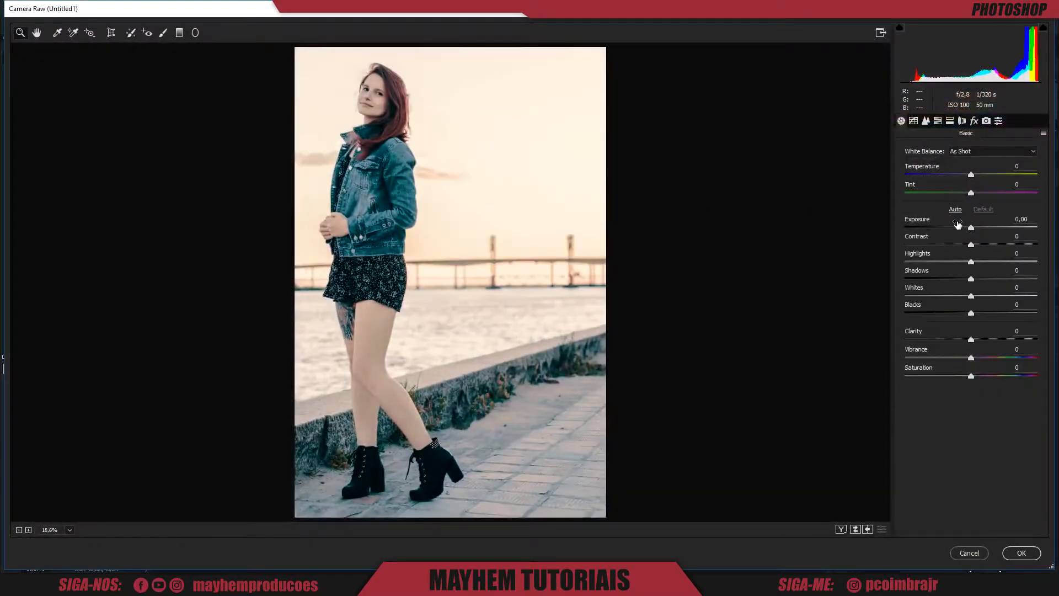
drag(962, 180, 944, 180)
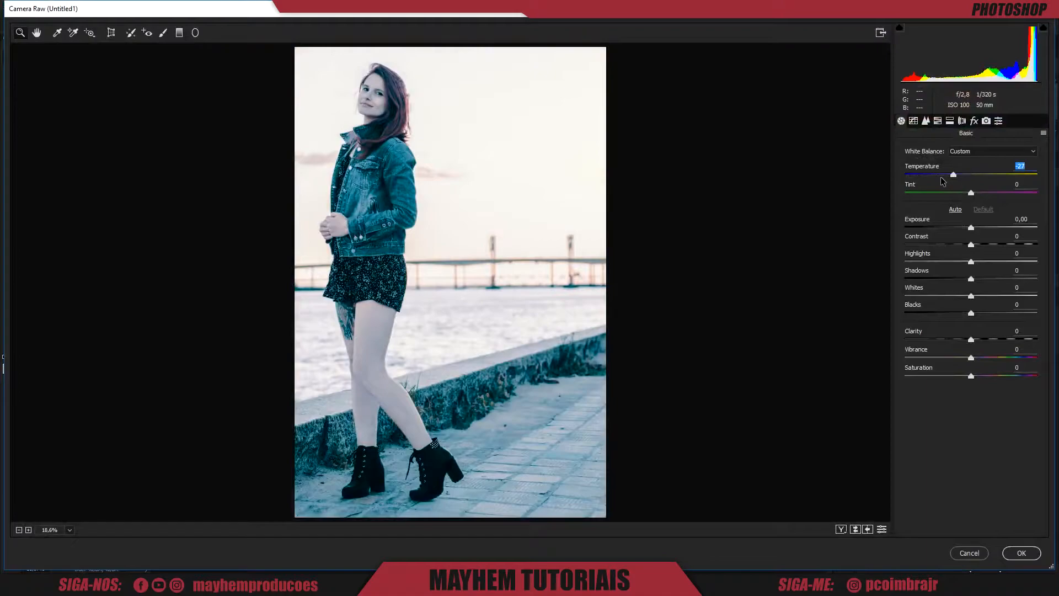
click(925, 176)
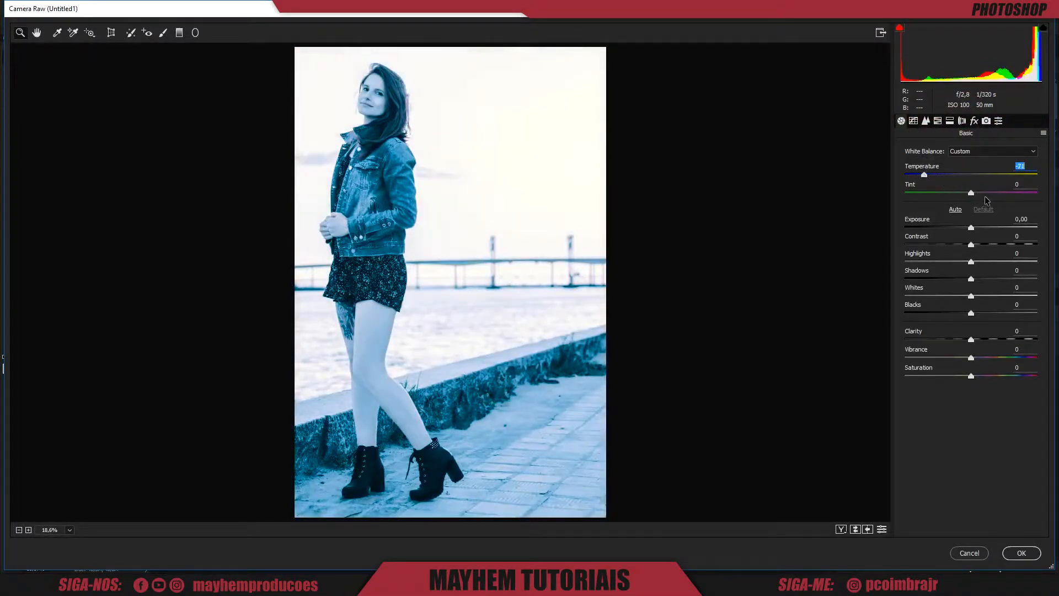
click(1008, 193)
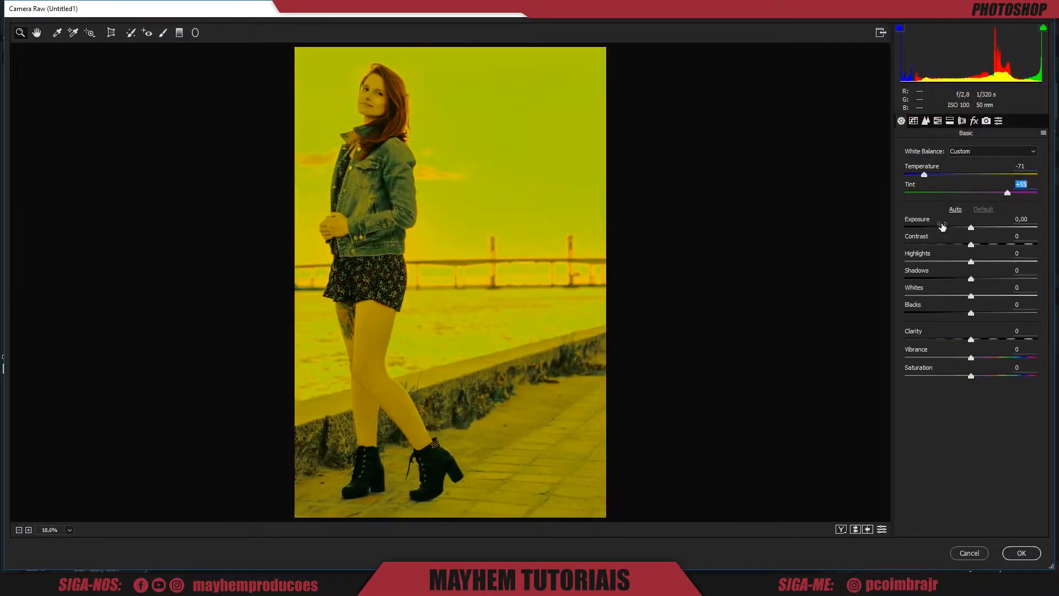
Set Exposure to -2,85, Contrast to +48 and Highlights to -31, and apply the Camera Raw Filter.
click(934, 227)
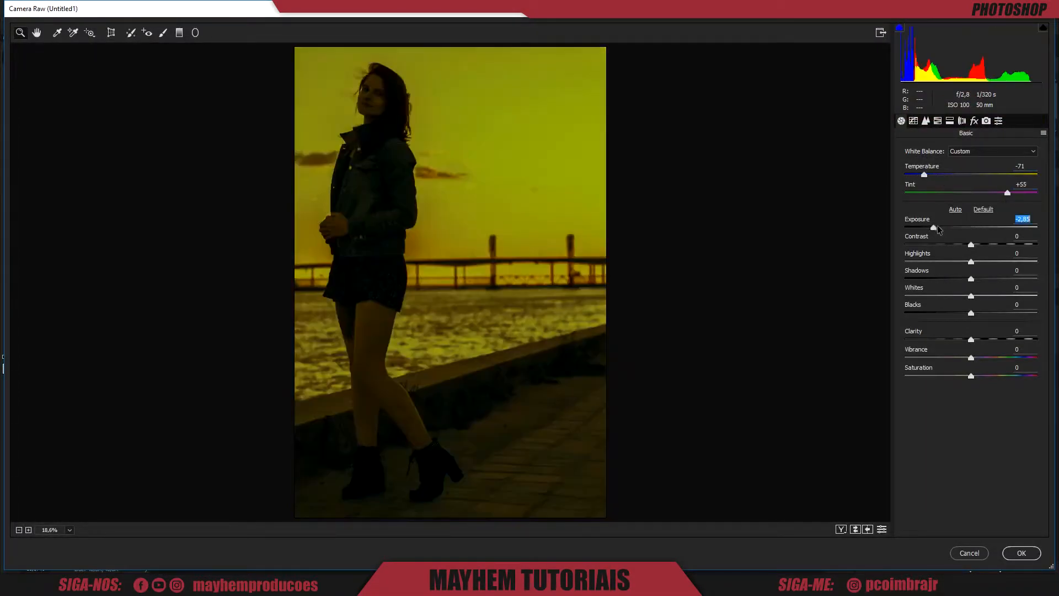
click(1003, 244)
click(950, 261)
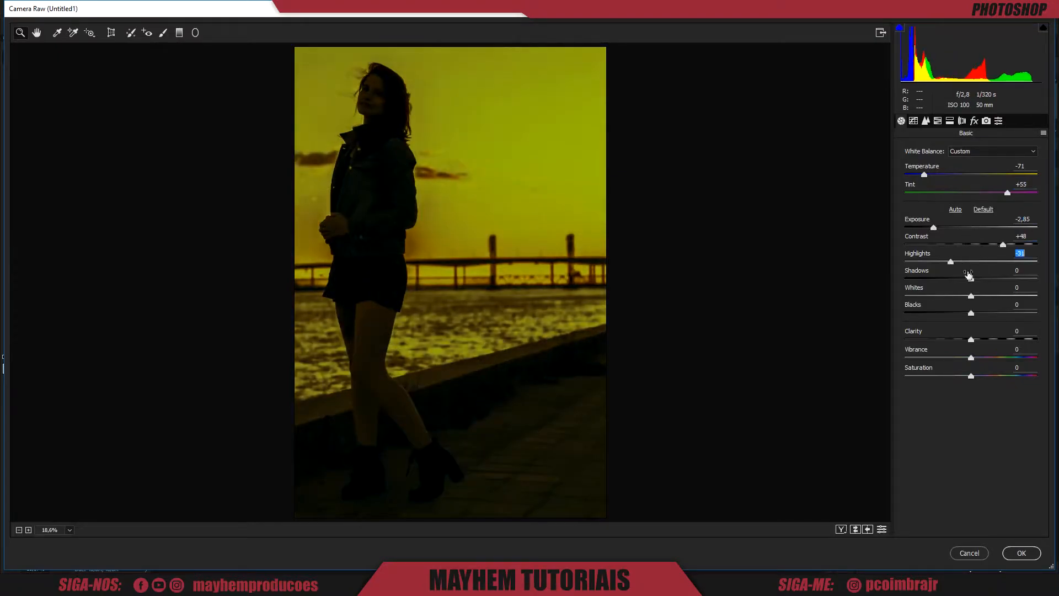
click(1020, 553)
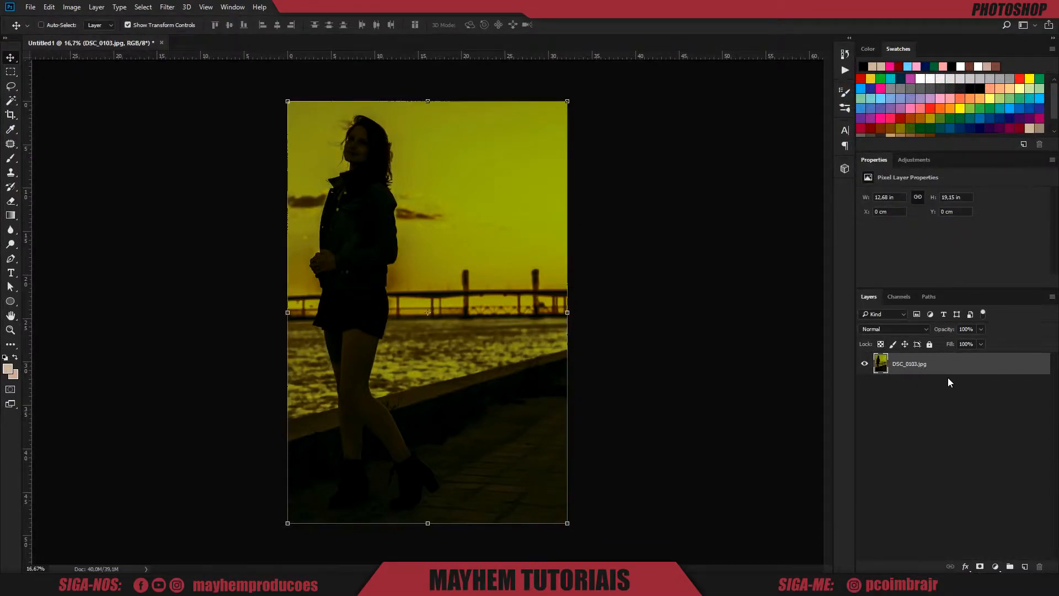
click(163, 6)
click(188, 71)
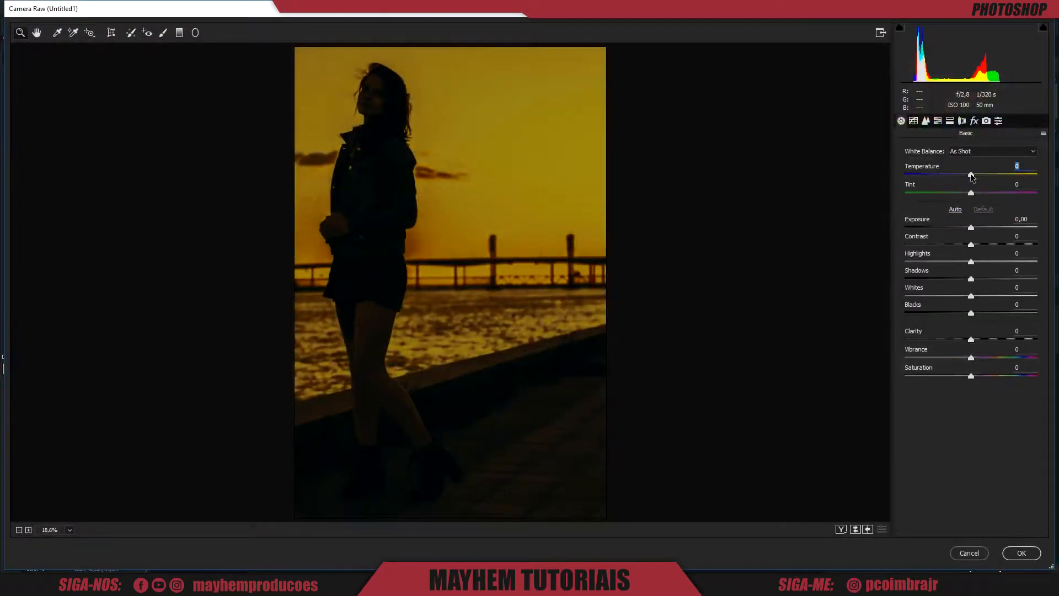
drag(971, 175, 994, 193)
mouse_move(971, 227)
mouse_down()
mouse_move(938, 228)
mouse_move(988, 227)
mouse_up()
drag(938, 174, 972, 176)
click(969, 553)
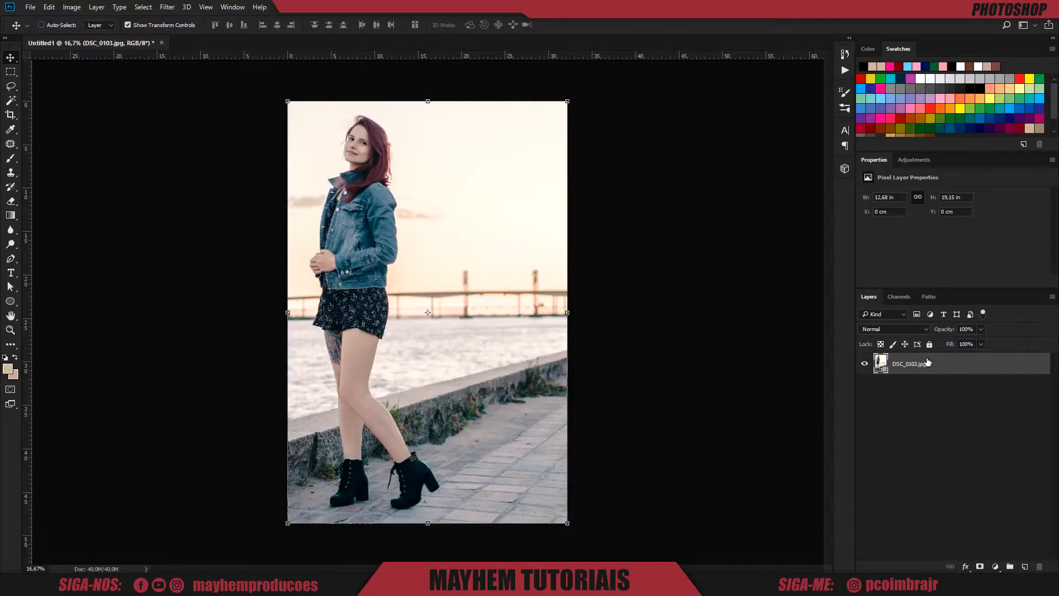
Convert the DSC_0103.jpg layer to a smart object and open its embedded contents.
right_click(919, 359)
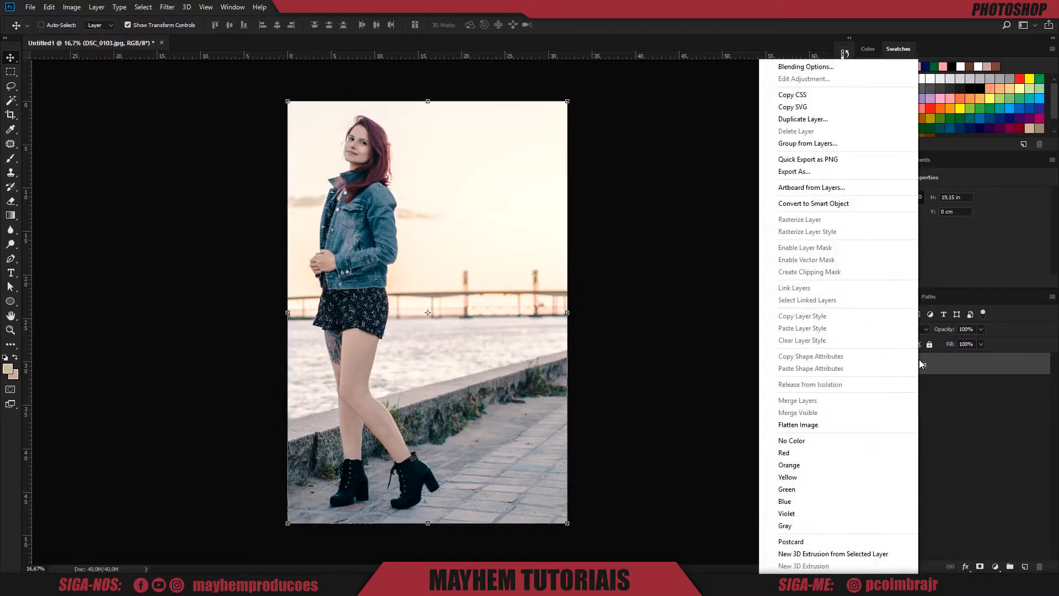
click(817, 205)
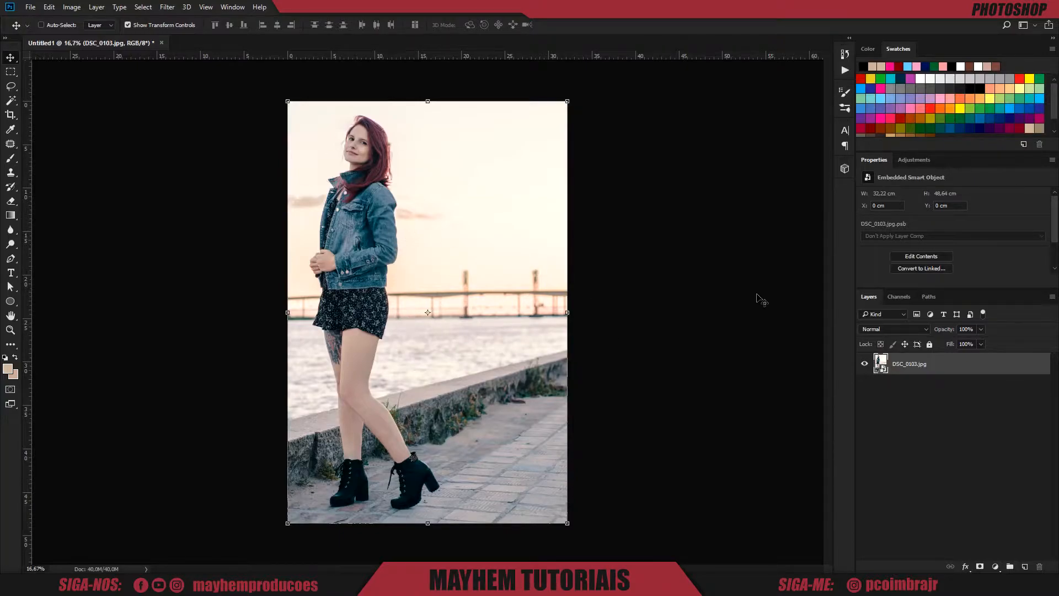
ctrl+click(882, 365)
double_click(882, 365)
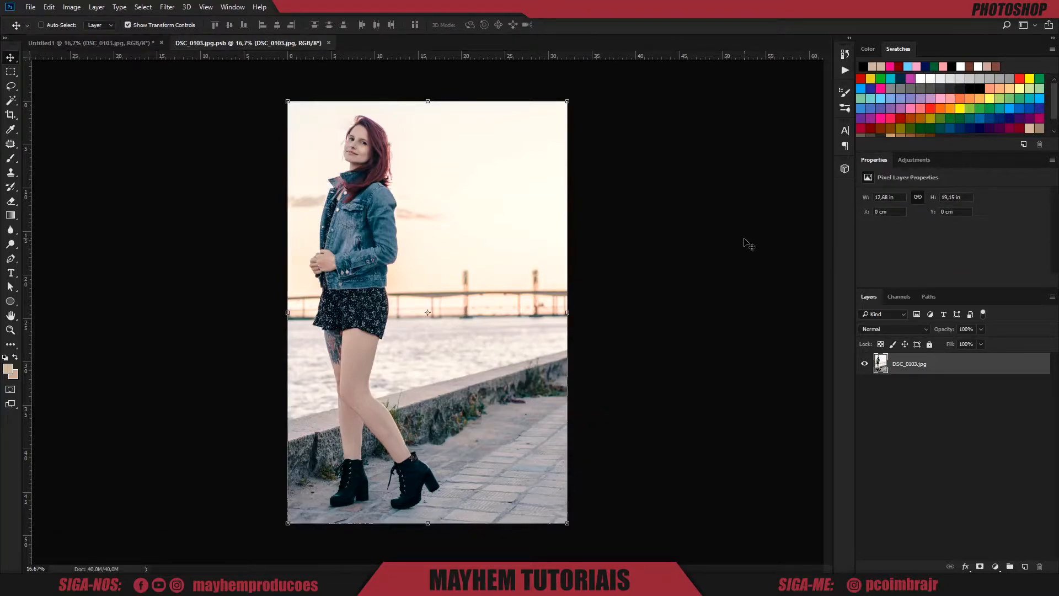
Compare the main Untitled1 document with the smart object's DSC_0103.jpg.psb contents, ending in Untitled1.
click(115, 44)
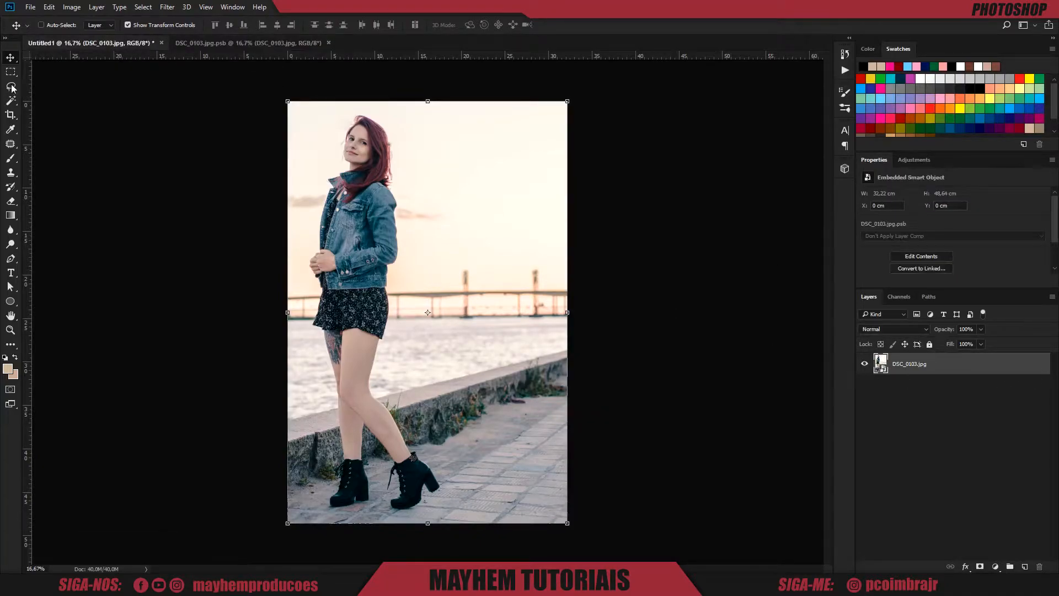
click(218, 44)
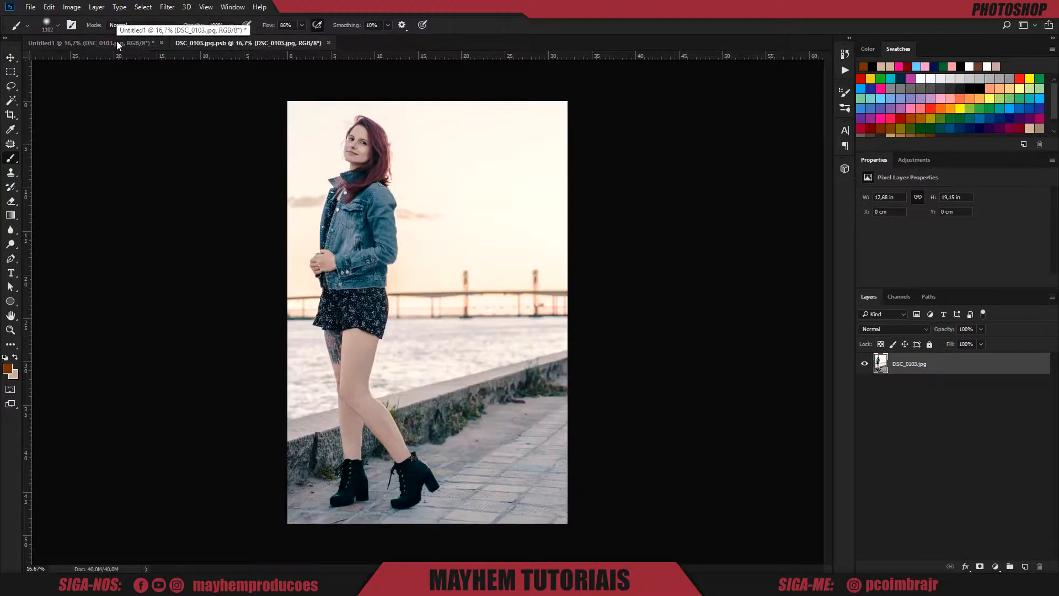
click(117, 45)
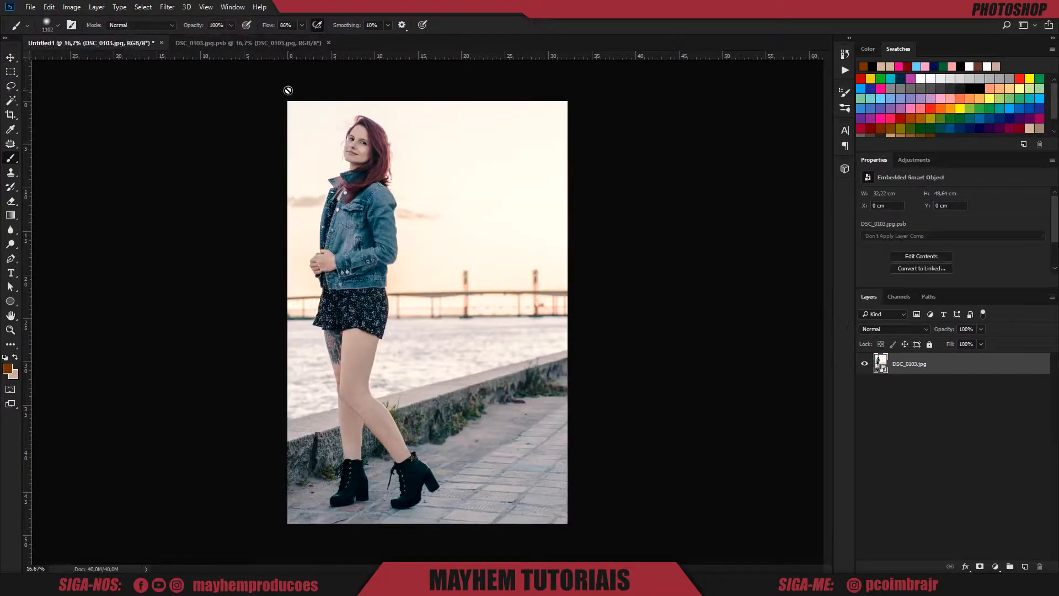
Open the Camera Raw Filter on the smart object and set Temperature +76, Tint -86, Exposure -2,30 and Contrast +100.
click(208, 7)
mouse_move(167, 6)
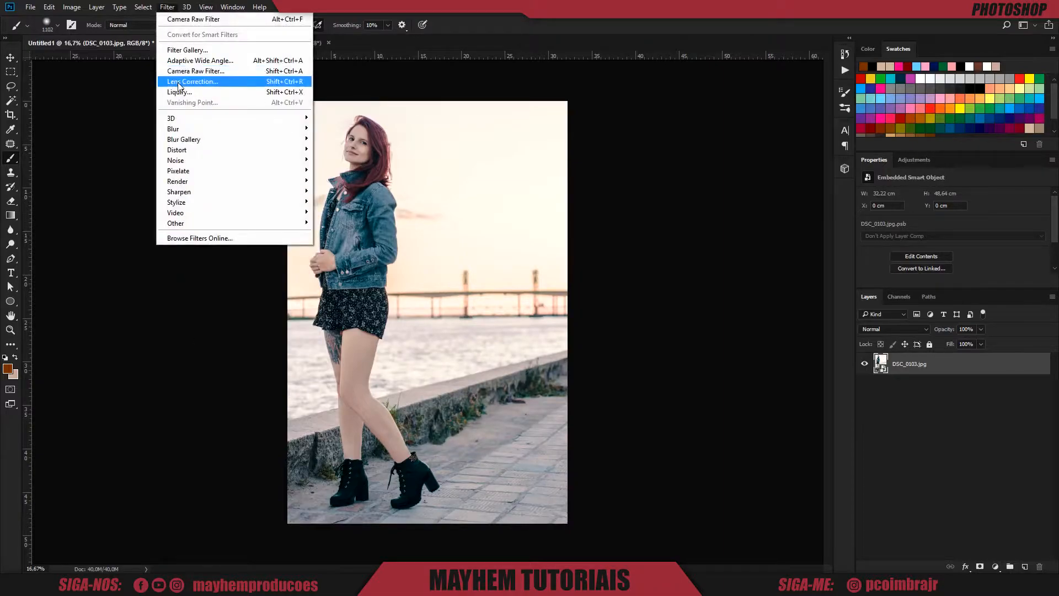
click(182, 71)
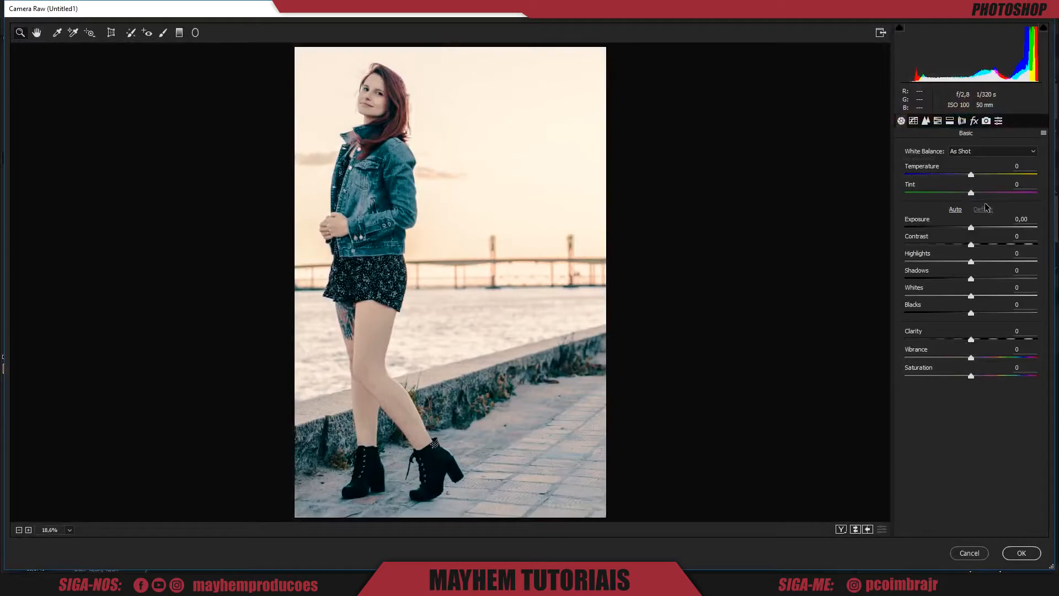
drag(971, 175, 914, 192)
drag(971, 228, 1037, 244)
Set Shadows to -1, Vibrance to +50 and Clarity to +44, and apply the filter to the smart object.
click(969, 278)
click(1004, 357)
click(1000, 339)
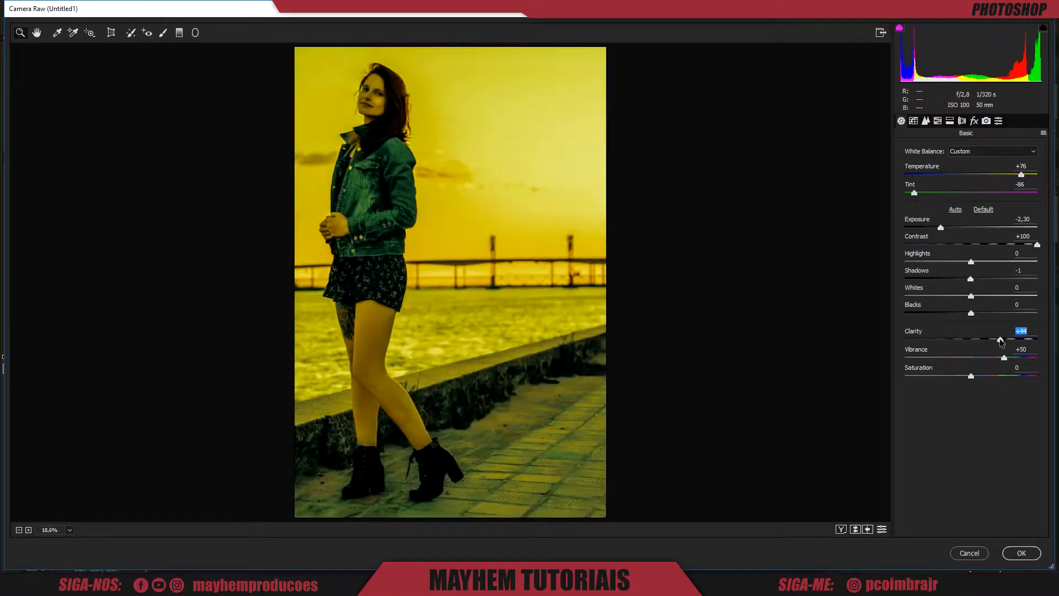
click(1015, 553)
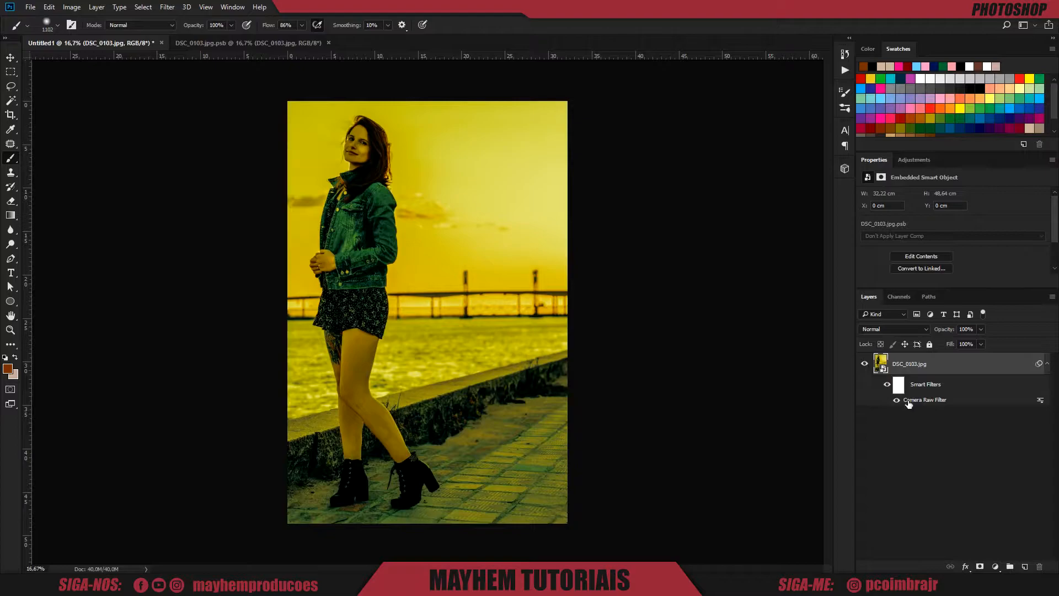
Collapse and expand the smart filter list under the DSC_0103.jpg layer.
click(1047, 368)
click(1048, 367)
click(1047, 365)
click(1047, 366)
Reopen the smart object's Camera Raw Filter settings and reset Temperature, Tint, Exposure and Contrast to 0.
double_click(938, 401)
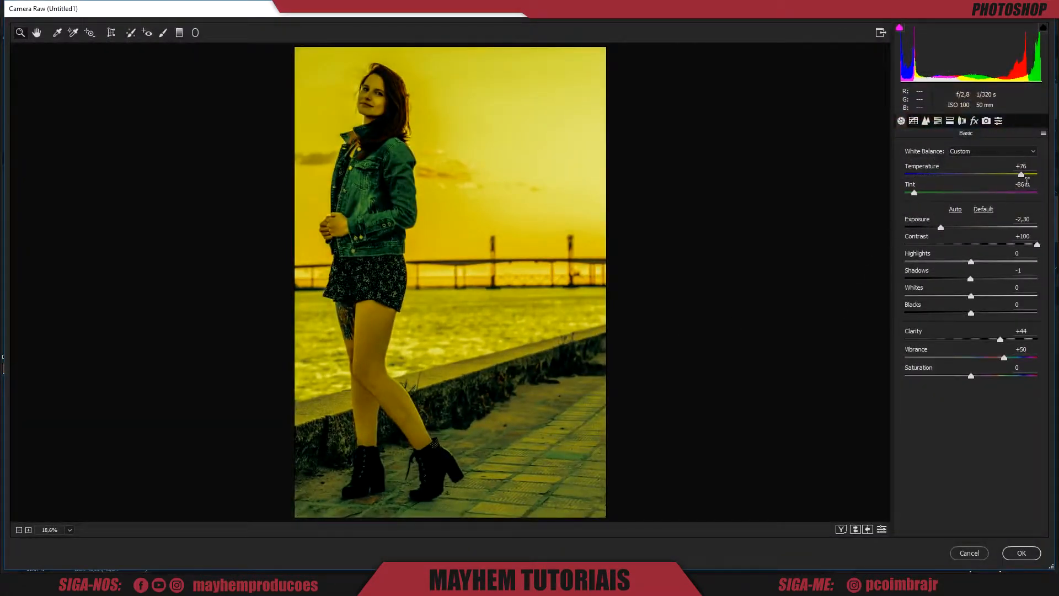
drag(1021, 176, 974, 178)
text(0)
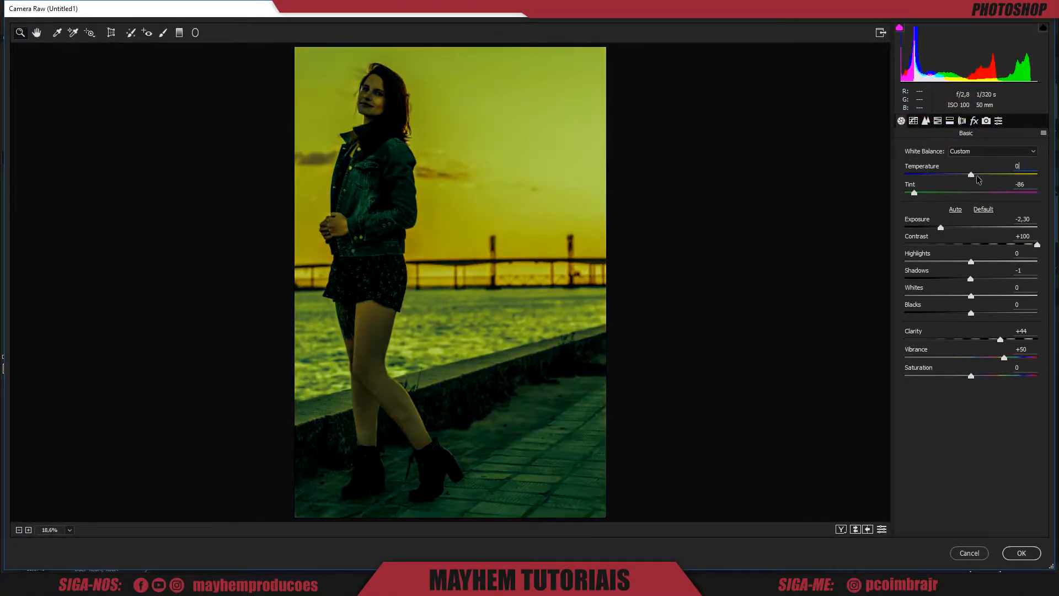
key(Tab)
text(0)
key(Tab)
text(0)
key(Tab)
text(0)
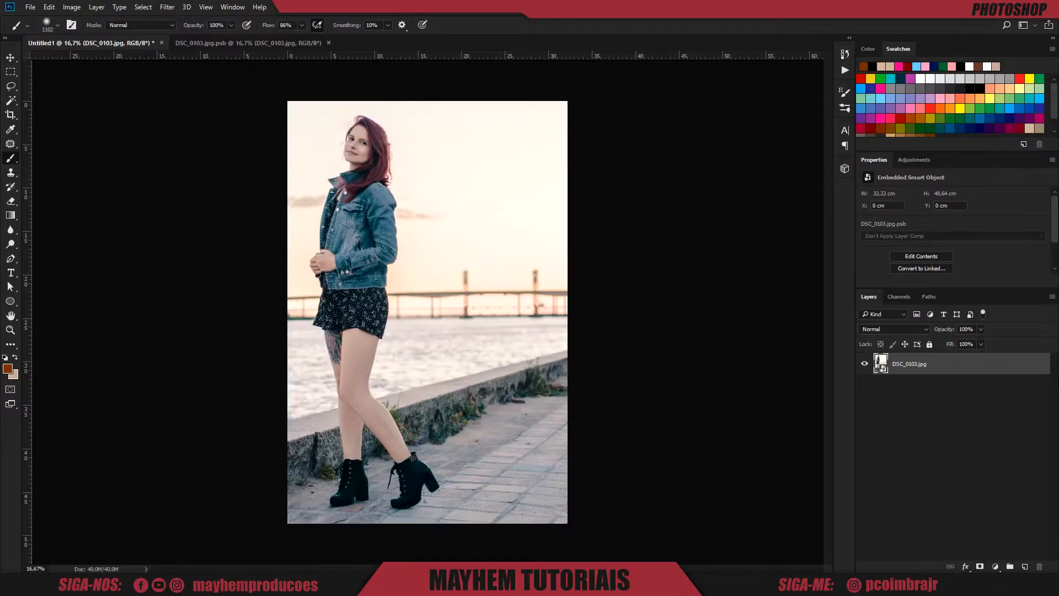
Draw a brown circle about 420 px wide beside the woman's head and repeat a transformed copy sideways to form a row of four.
click(11, 301)
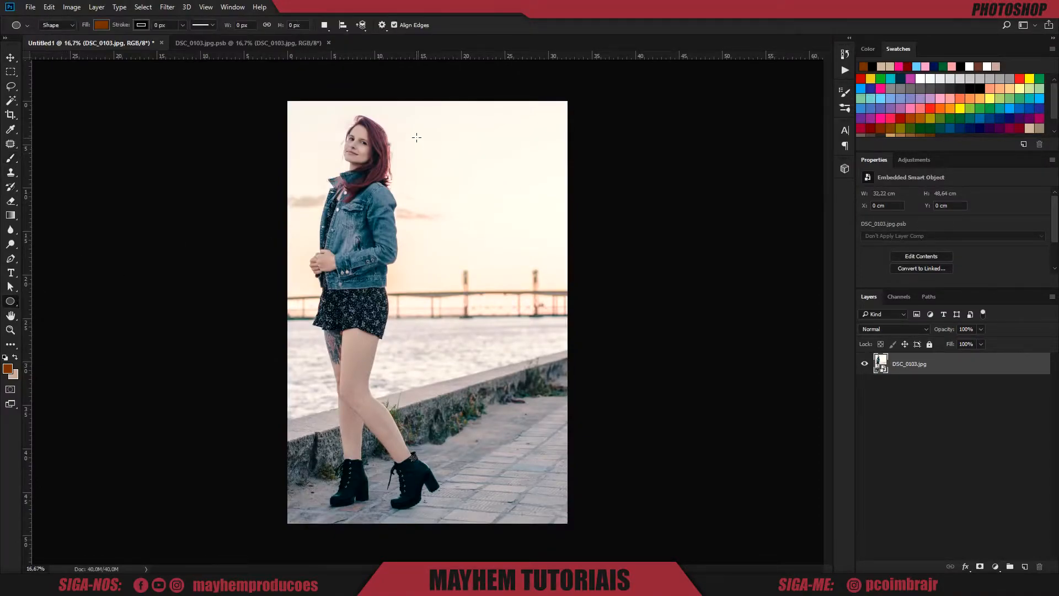
drag(414, 128, 481, 146)
key(ctrl+alt+t)
key(Return)
key(l)
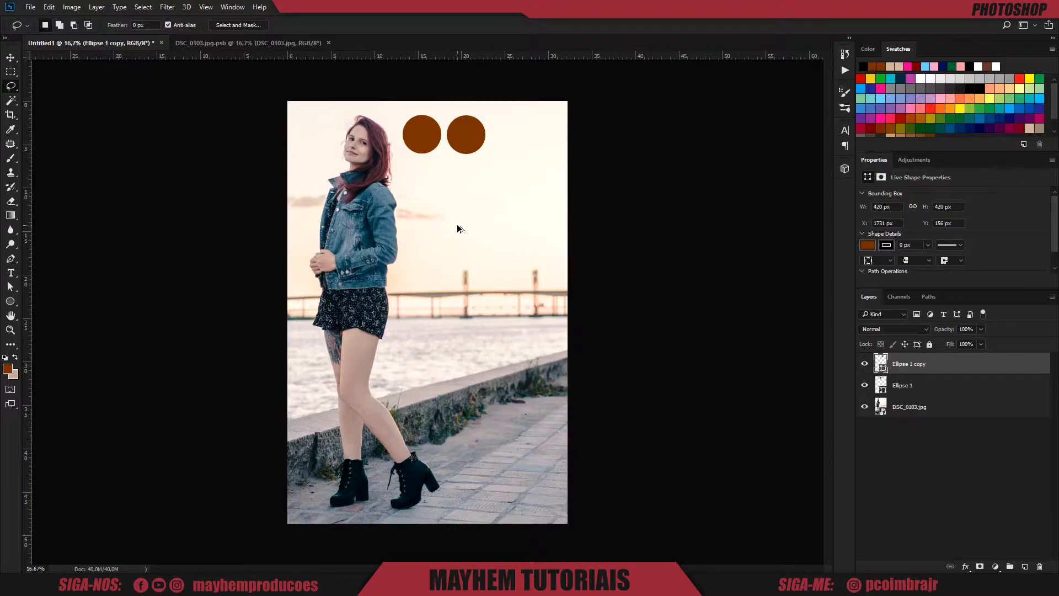
key(ctrl+alt+shift+t)
key(ctrl+alt+shift+t)
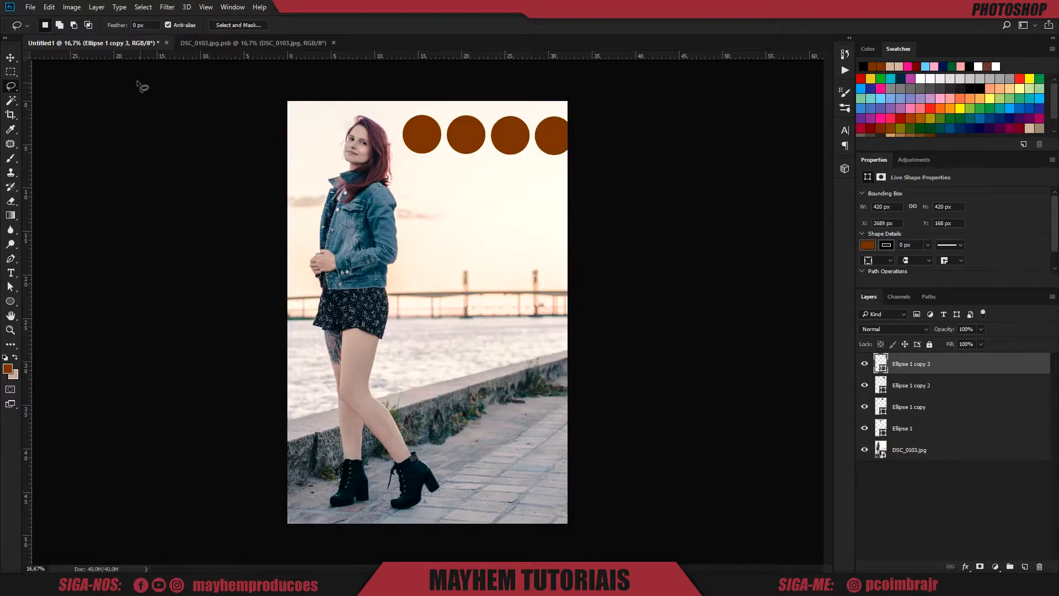
Select all four ellipse layers and merge them into a single shape layer.
click(10, 57)
ctrl+click(941, 364)
click(950, 367)
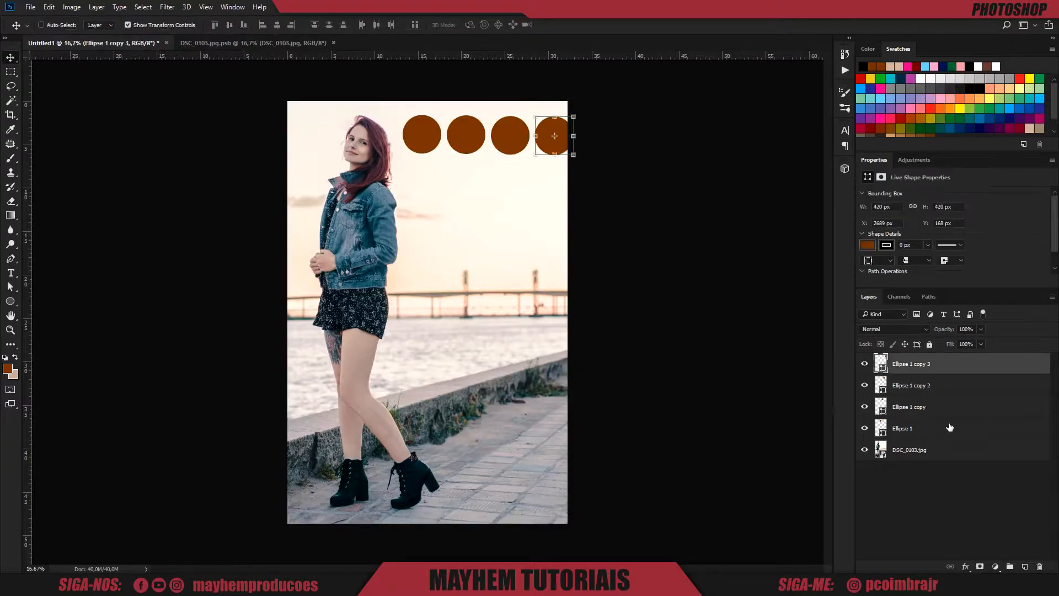
shift+click(950, 428)
right_click(950, 428)
click(885, 408)
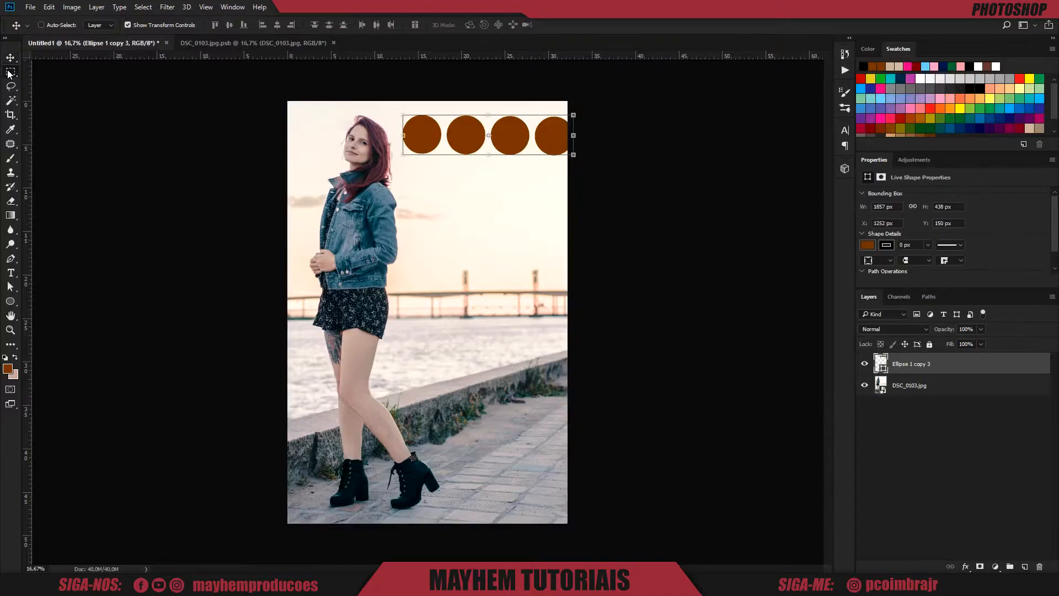
Duplicate the merged row of circles with Free Transform and place the copy directly below it.
key(m)
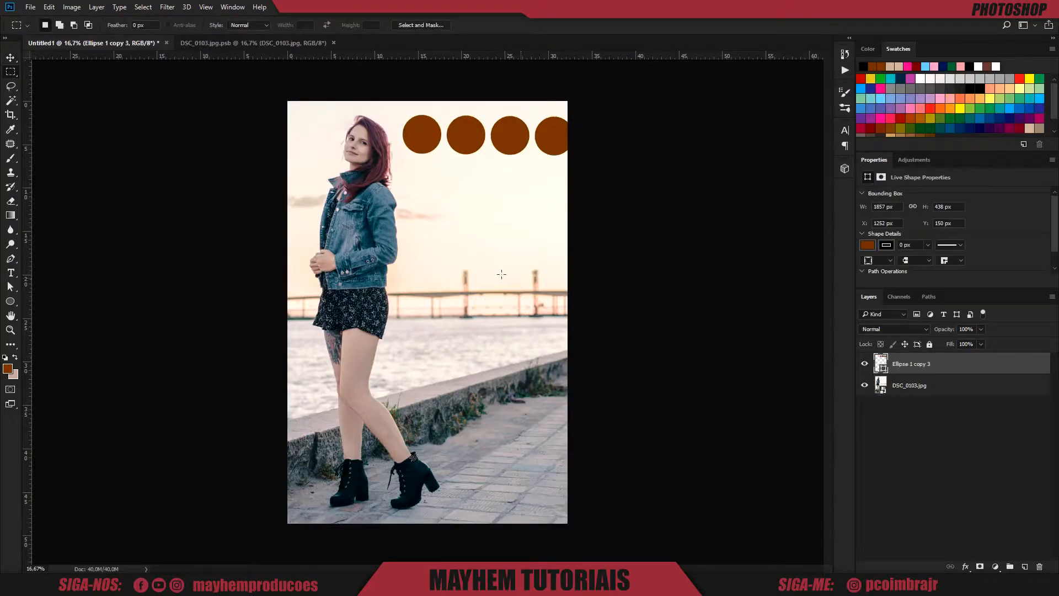
key(ctrl+t)
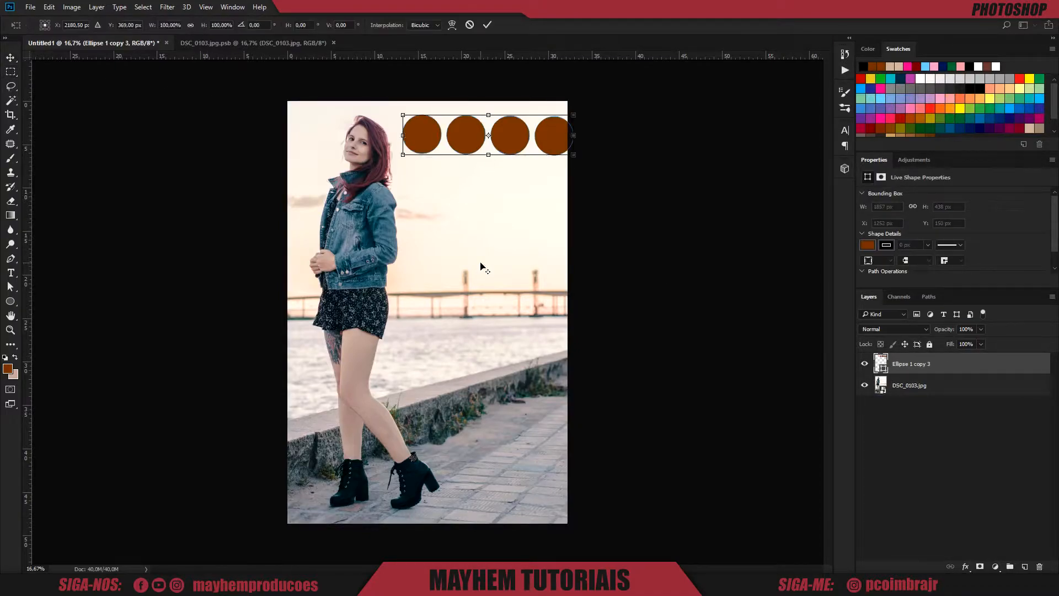
drag(474, 153, 470, 196)
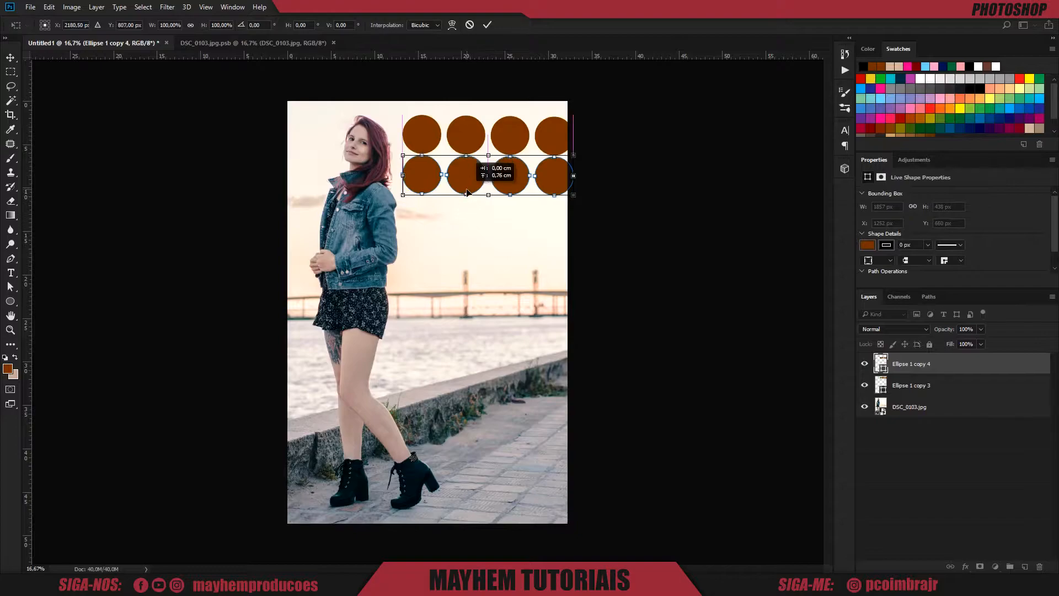
key(Return)
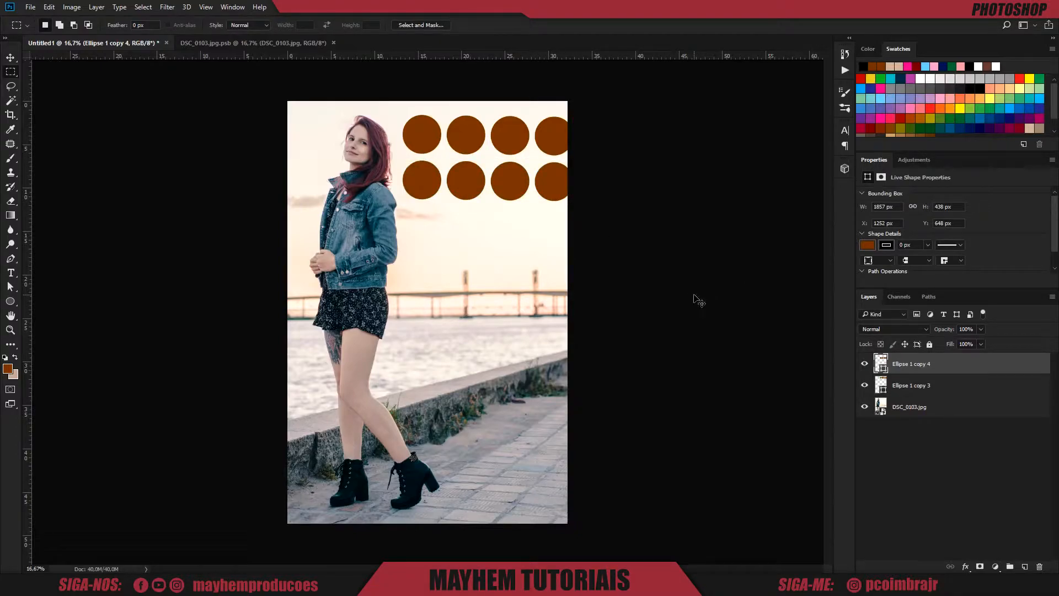
Repeat the last copy-and-move transform to add further evenly spaced rows of circles down the image.
key(ctrl+alt+shift+t)
key(ctrl+alt+shift+t)
key(ctrl+alt+shift+t)
key(ctrl+alt+shift+t)
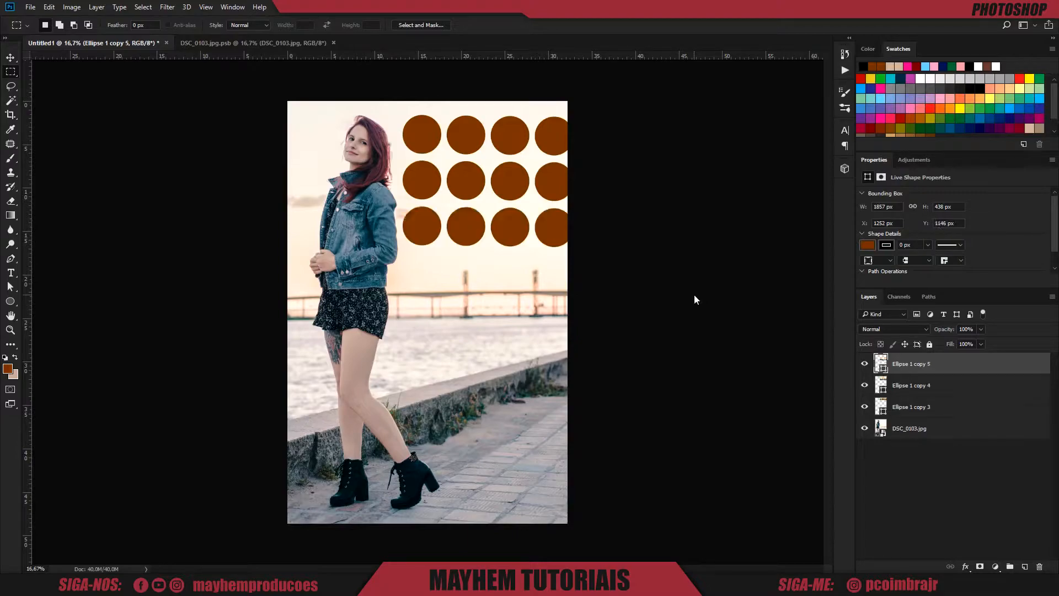
key(ctrl+alt+shift+t)
key(ctrl+alt+shift+t)
key(ctrl+alt+shift+t)
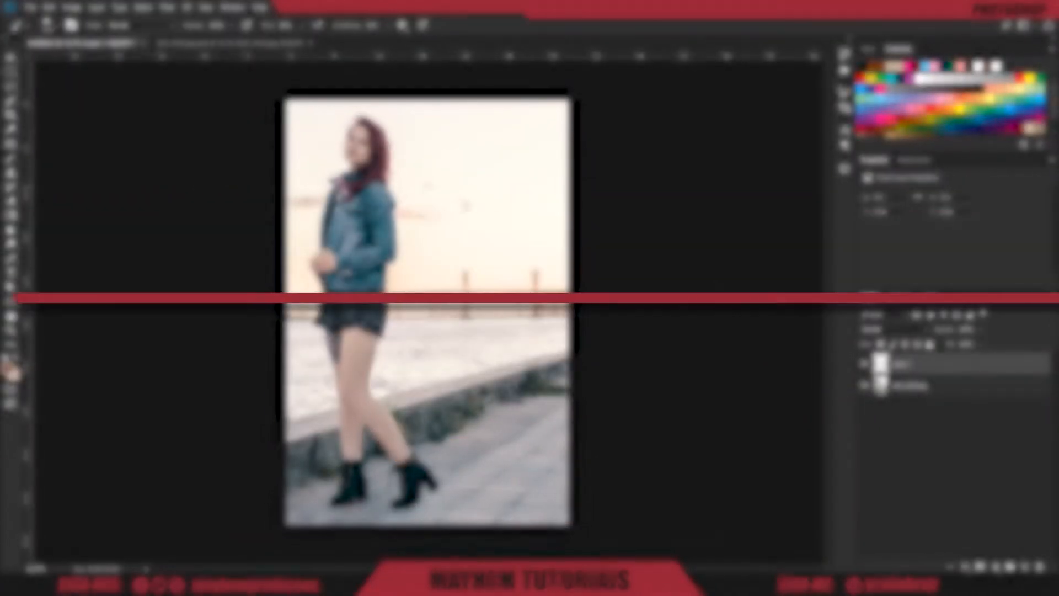
Paint scattered freehand brown strokes on Layer 1 across the sky, water and wall with a 21 px brush.
right_click(479, 213)
drag(478, 213, 489, 213)
click(408, 149)
mouse_move(409, 149)
mouse_down()
mouse_move(497, 155)
mouse_move(450, 188)
mouse_move(488, 224)
mouse_up()
mouse_move(427, 264)
mouse_down()
mouse_move(516, 273)
mouse_move(480, 334)
mouse_move(420, 283)
mouse_move(452, 306)
mouse_up()
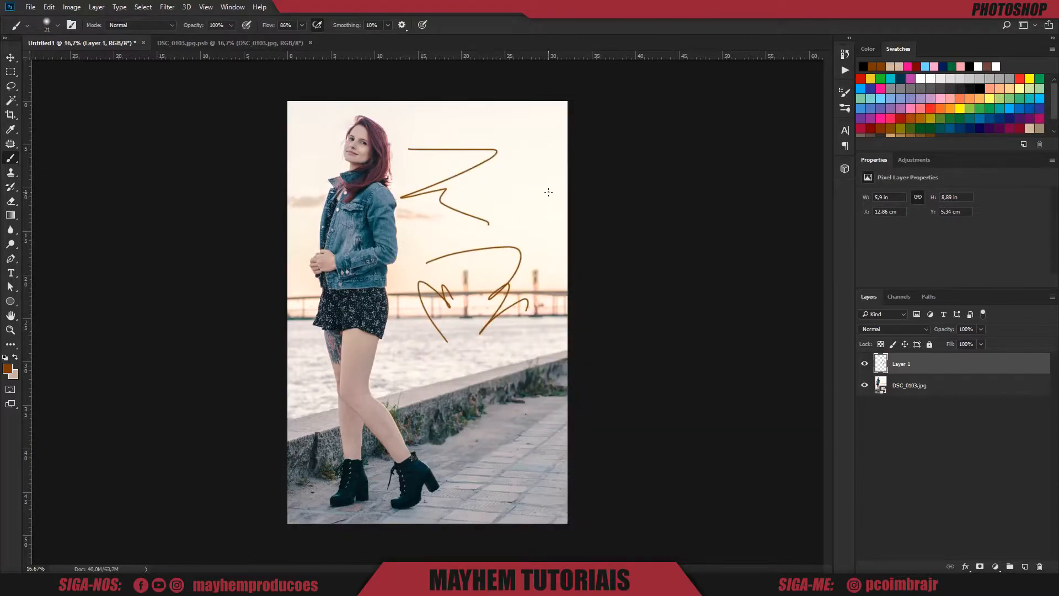
drag(490, 196, 537, 214)
drag(539, 225, 540, 248)
drag(551, 271, 554, 304)
mouse_move(547, 346)
mouse_down()
mouse_move(453, 390)
mouse_move(435, 435)
mouse_up()
mouse_move(457, 407)
mouse_down()
mouse_move(462, 430)
mouse_move(491, 406)
mouse_up()
mouse_move(453, 359)
mouse_down()
mouse_move(477, 338)
mouse_move(508, 333)
mouse_up()
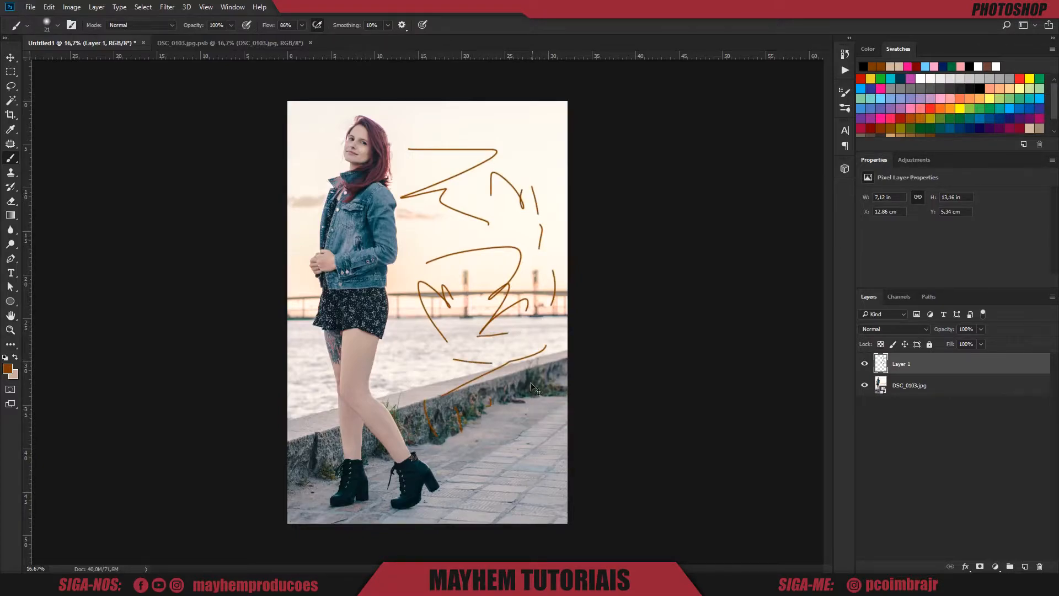
Undo the brush strokes on Layer 1 one after another until only the first zigzag remains.
key(ctrl+z)
key(ctrl+z)
key(ctrl+z)
key(ctrl+z)
key(ctrl+z)
key(ctrl+z)
key(ctrl+z)
key(ctrl+z)
key(ctrl+z)
key(ctrl+z)
key(ctrl+z)
key(ctrl+z)
key(ctrl+z)
key(ctrl+z)
key(ctrl+z)
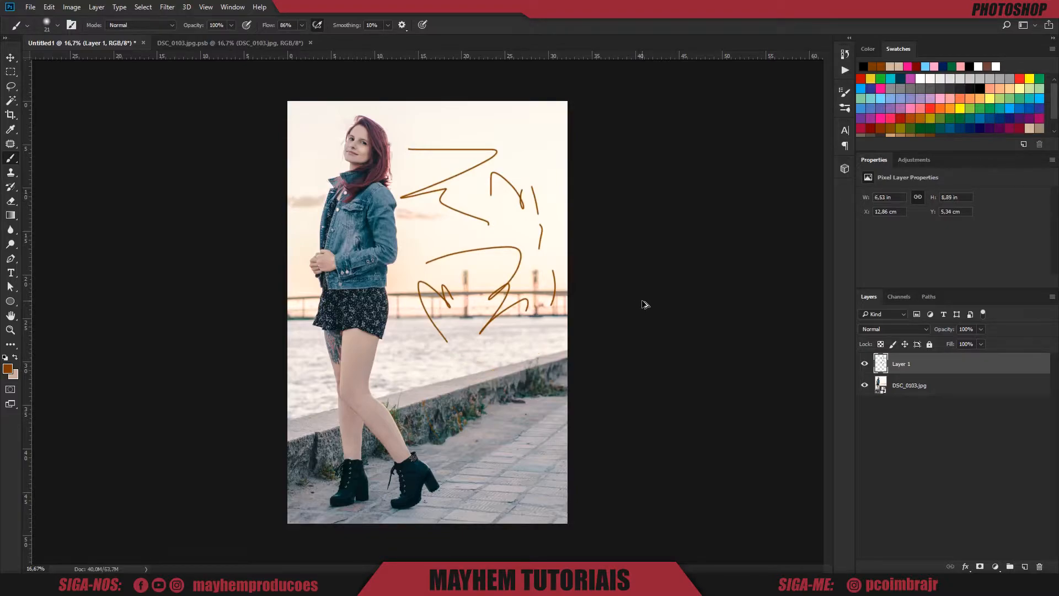
key(ctrl+z)
key(ctrl+z)
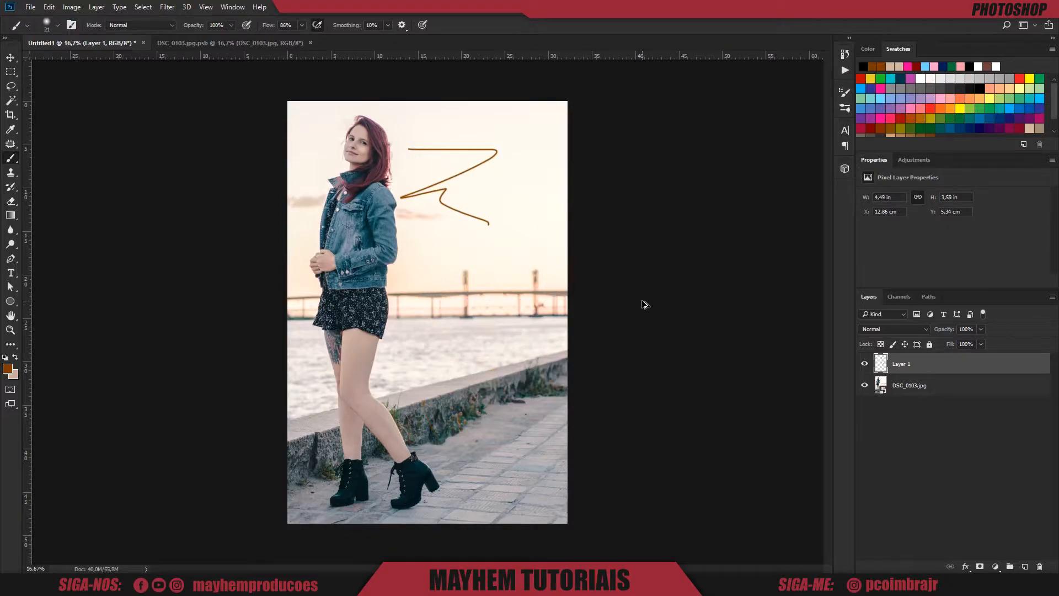
Redo the undone brush strokes on Layer 1.
key(ctrl+shift+z)
key(ctrl+shift+z)
key(ctrl+shift+z)
key(ctrl+shift+z)
key(ctrl+shift+z)
key(ctrl+shift+z)
key(ctrl+shift+z)
key(ctrl+shift+z)
key(ctrl+shift+z)
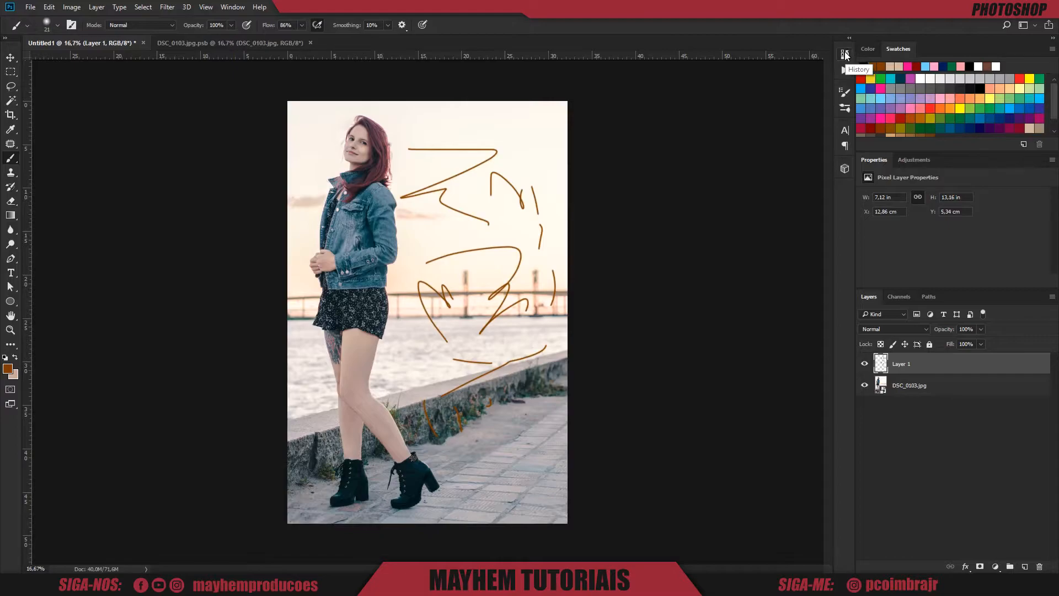
Show the document's history and look through its recorded states.
click(845, 53)
drag(800, 118, 793, 382)
mouse_move(827, 325)
mouse_down()
mouse_move(832, 155)
mouse_move(816, 343)
mouse_move(805, 154)
mouse_move(817, 334)
mouse_move(785, 201)
mouse_up()
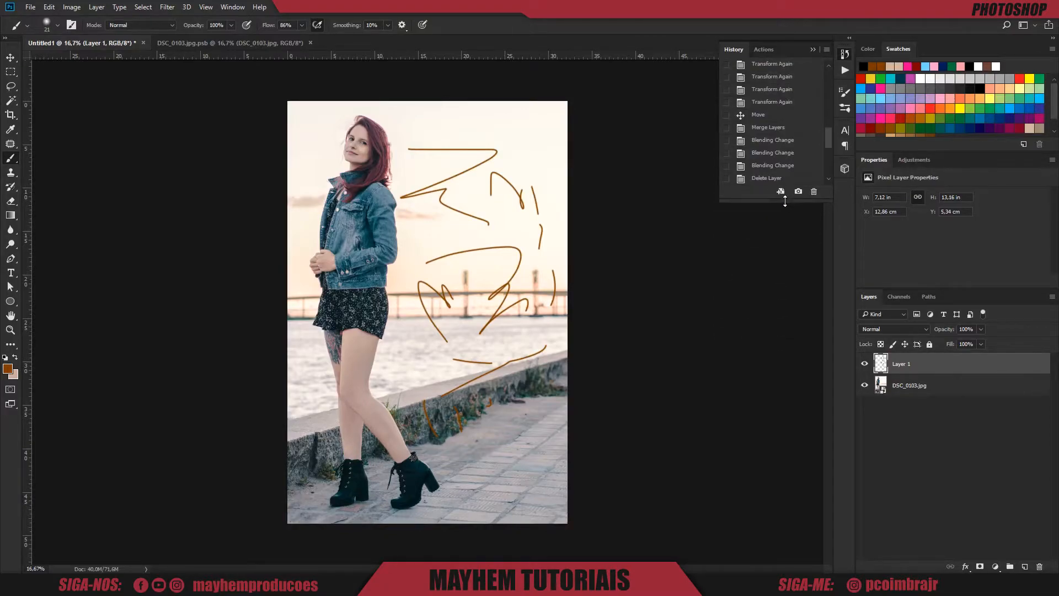
Set History States to 100 in the Performance preferences and confirm.
click(50, 7)
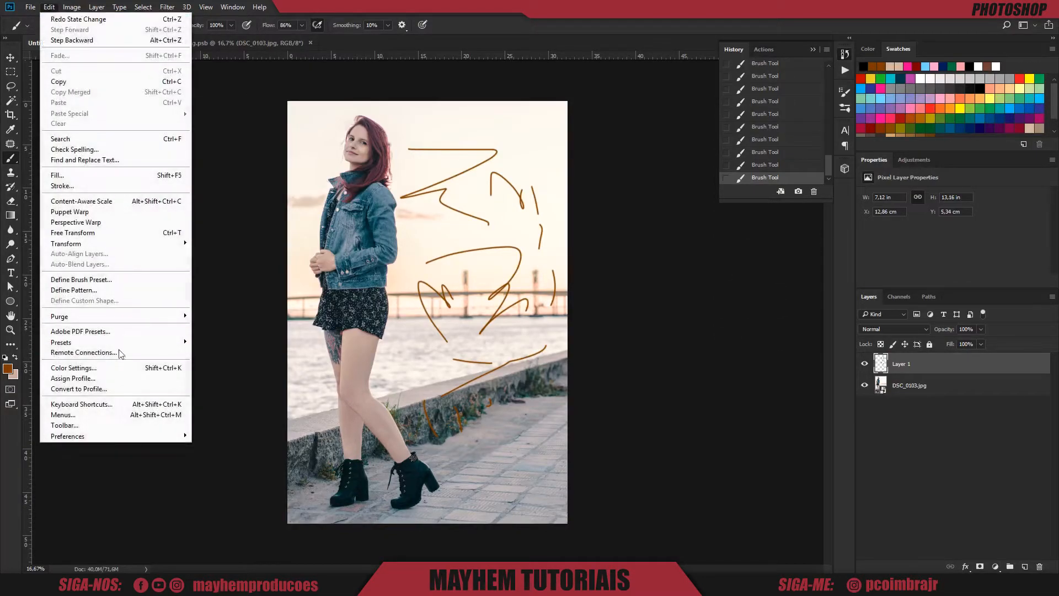
mouse_move(125, 436)
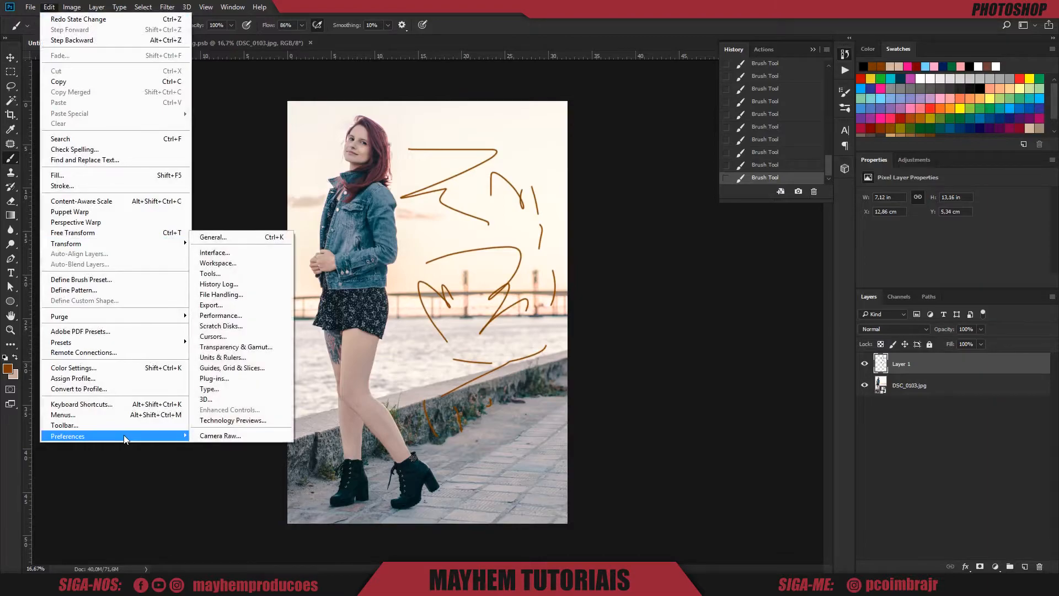
click(239, 325)
key(i)
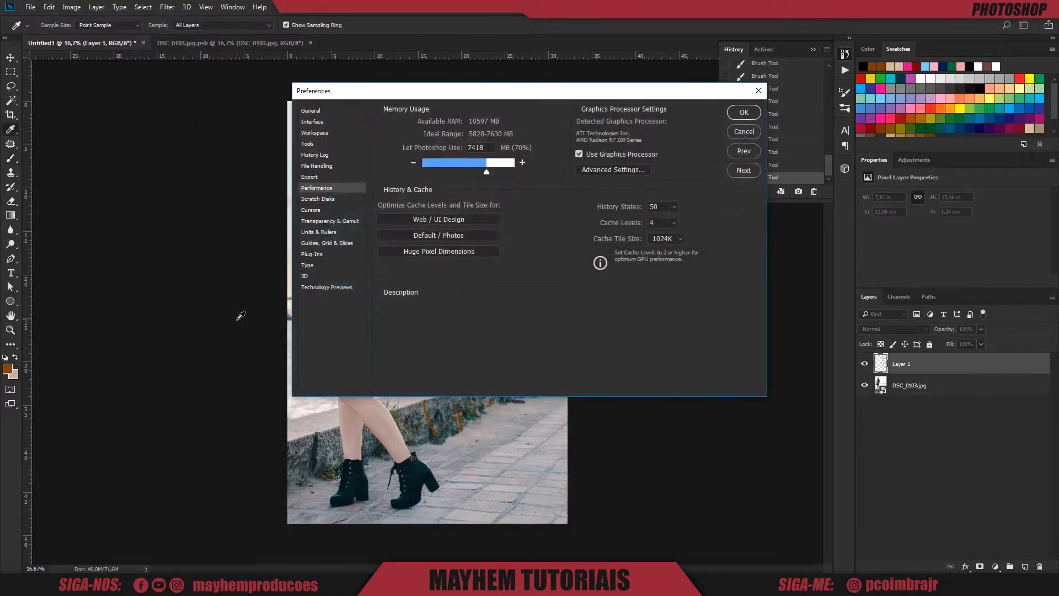
drag(529, 91, 717, 114)
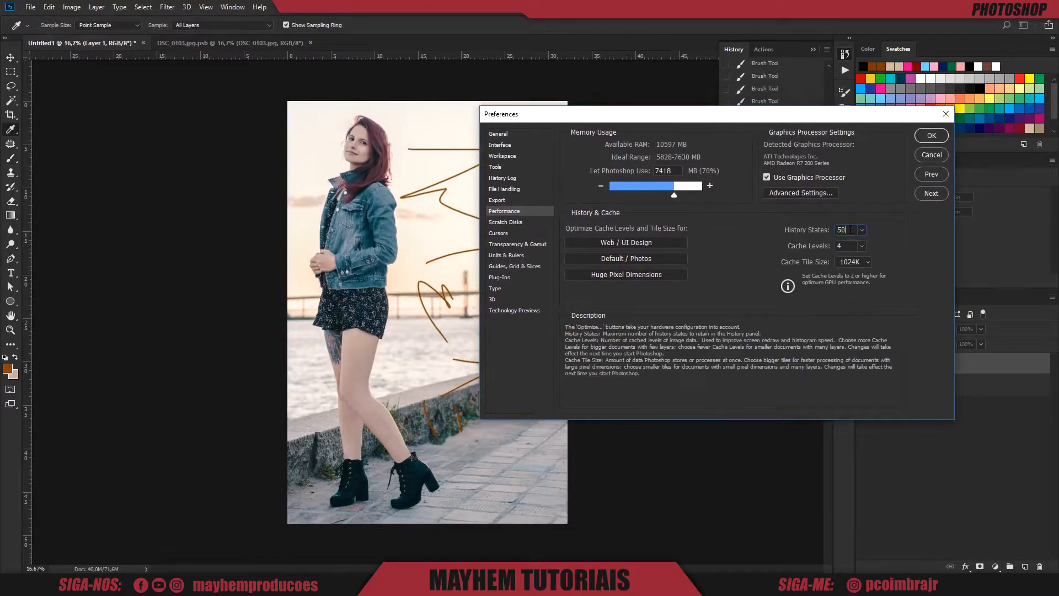
click(862, 245)
drag(890, 244, 861, 242)
text(100)
click(930, 137)
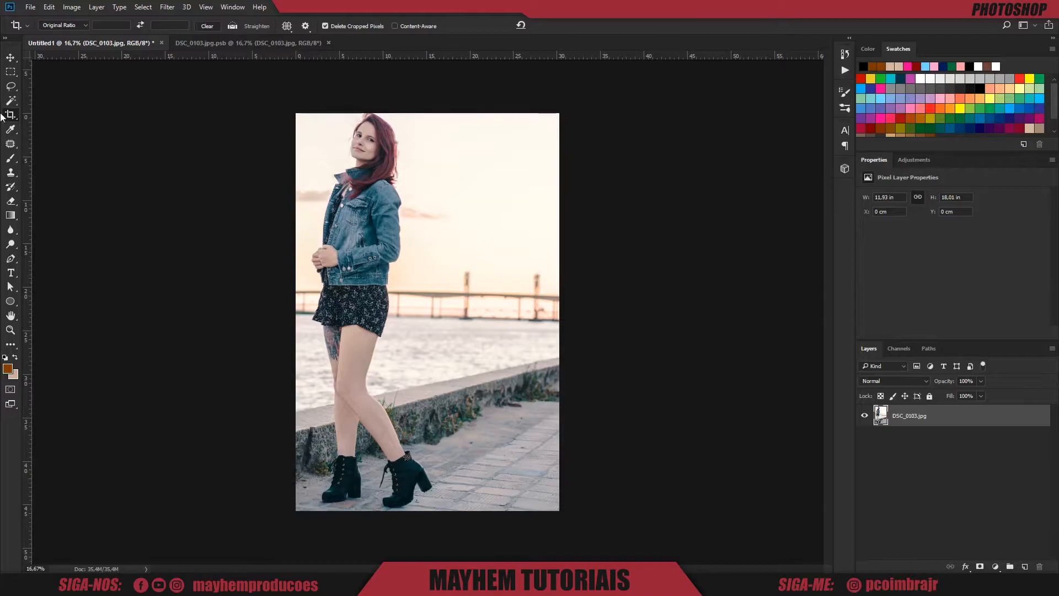
Straighten the photo with the Crop tool along the waterline below the bridge and apply the crop.
click(9, 74)
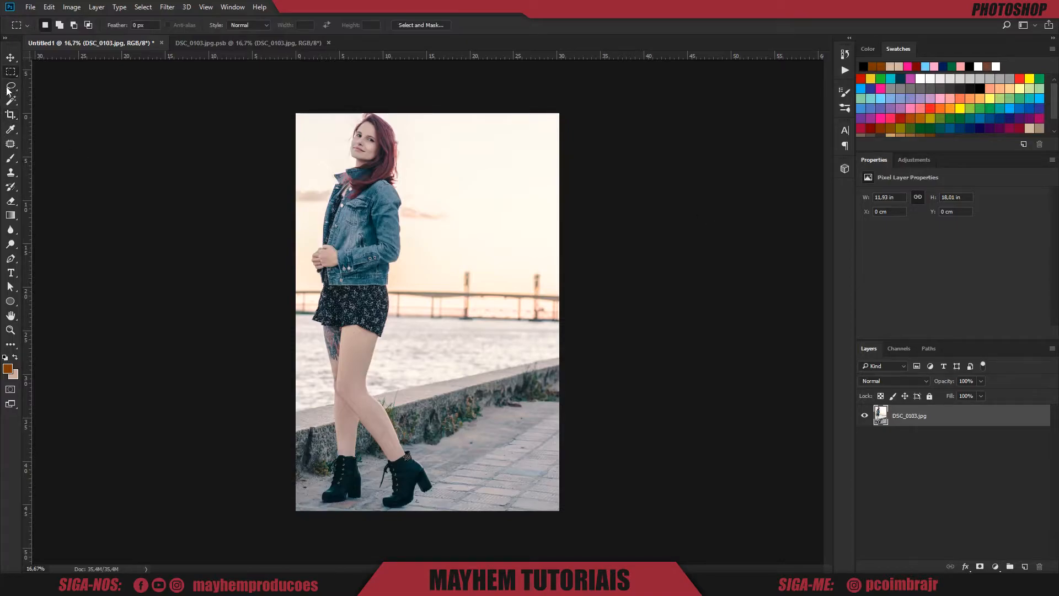
click(9, 115)
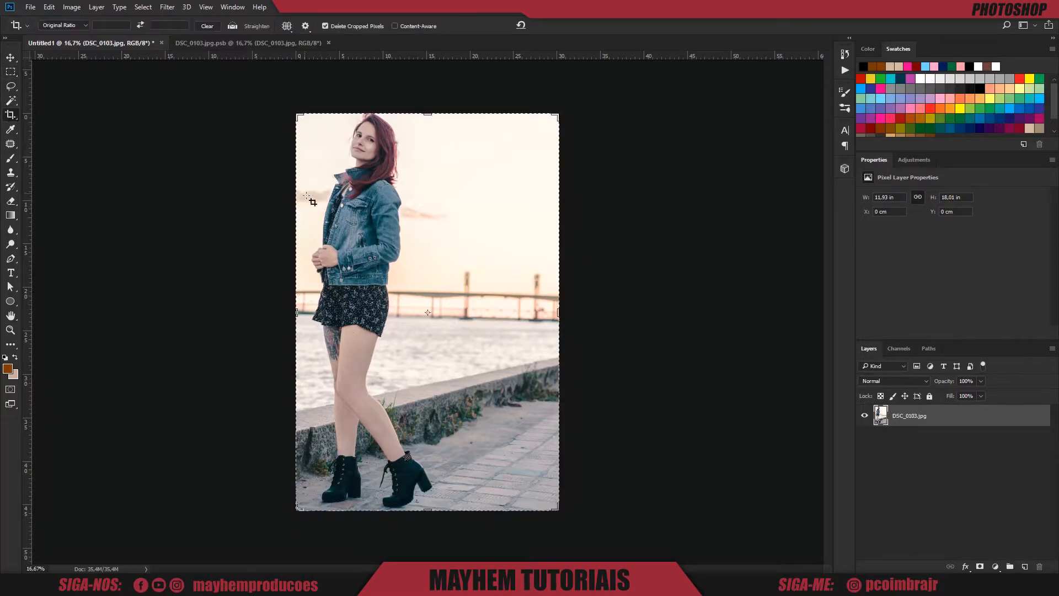
click(235, 27)
drag(308, 313, 535, 321)
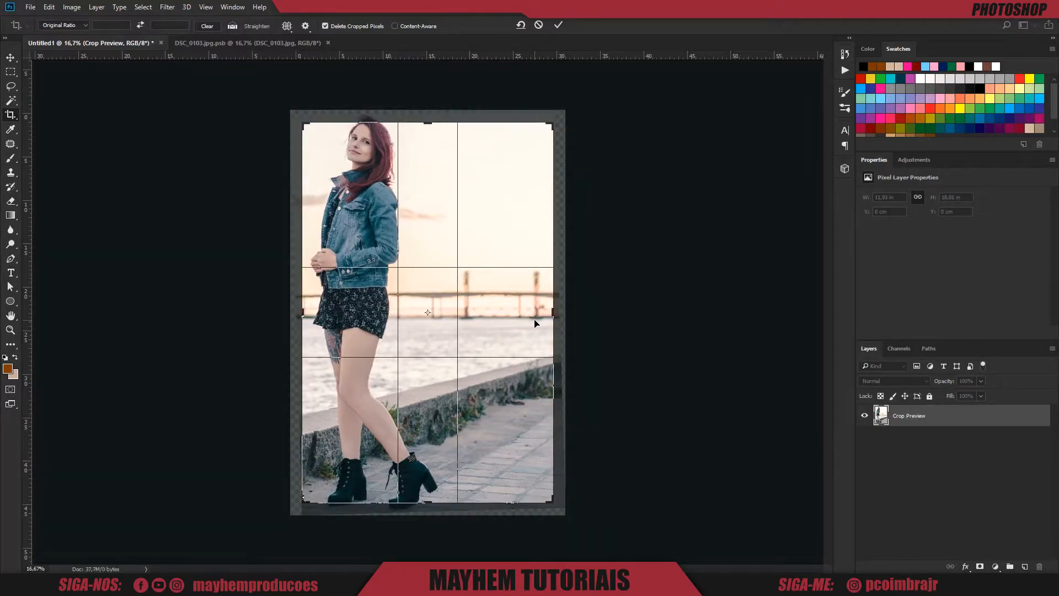
click(558, 25)
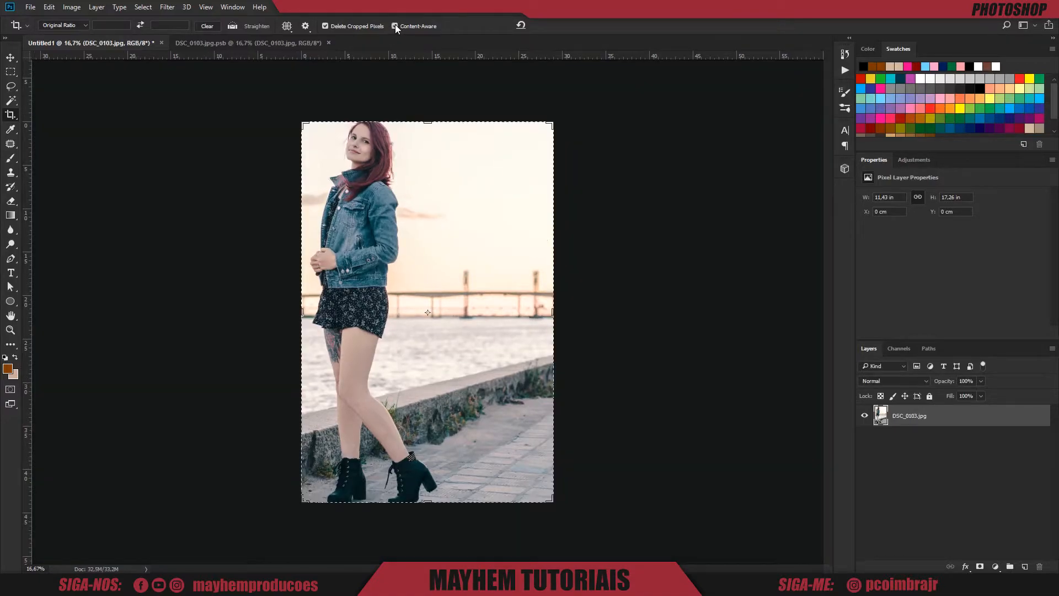
Widen the crop area beyond the photo's side edges with Content-Aware enabled and apply the crop.
drag(553, 312, 595, 314)
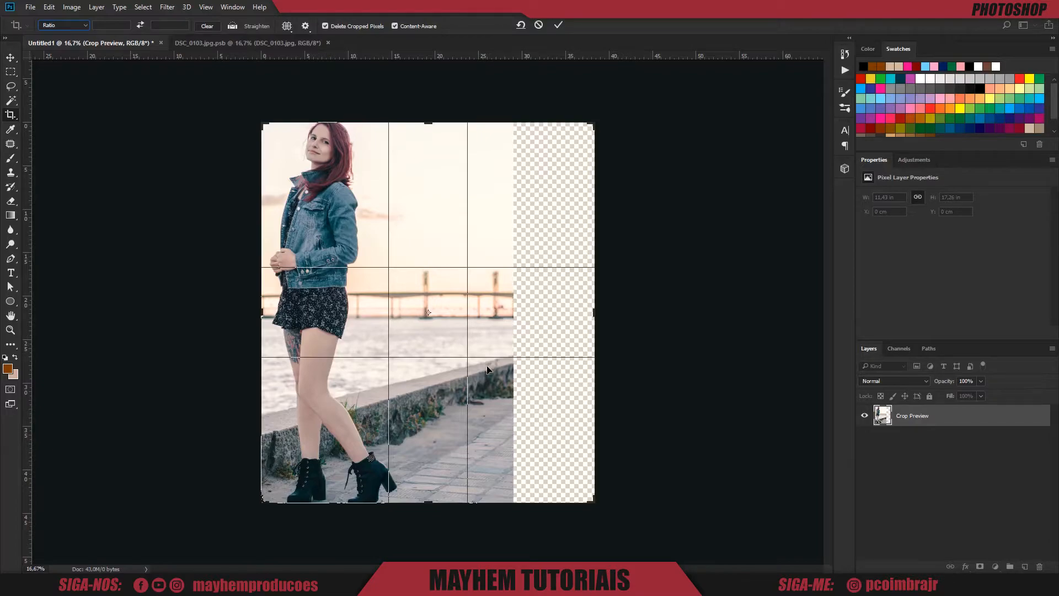
click(558, 25)
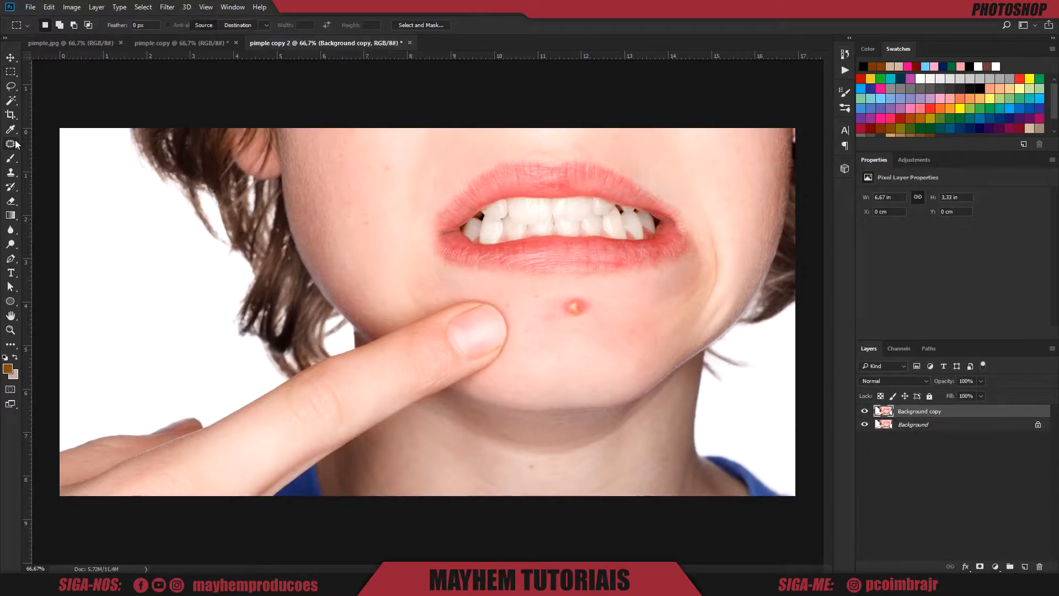
Try to remove the pimple on the chin with the Spot Healing Brush Tool, and undo the retouch.
right_click(12, 144)
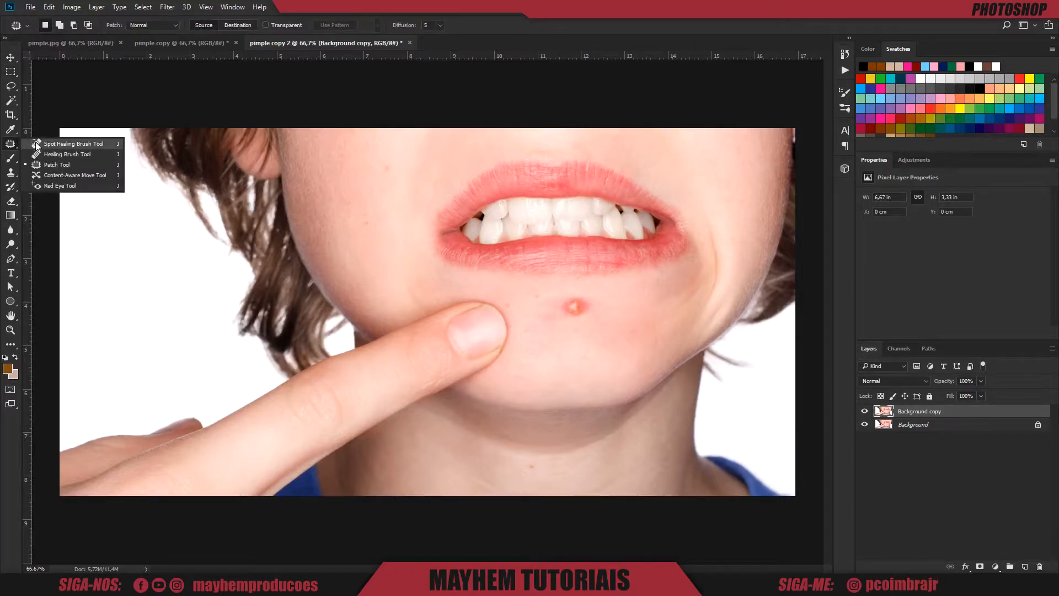
click(36, 145)
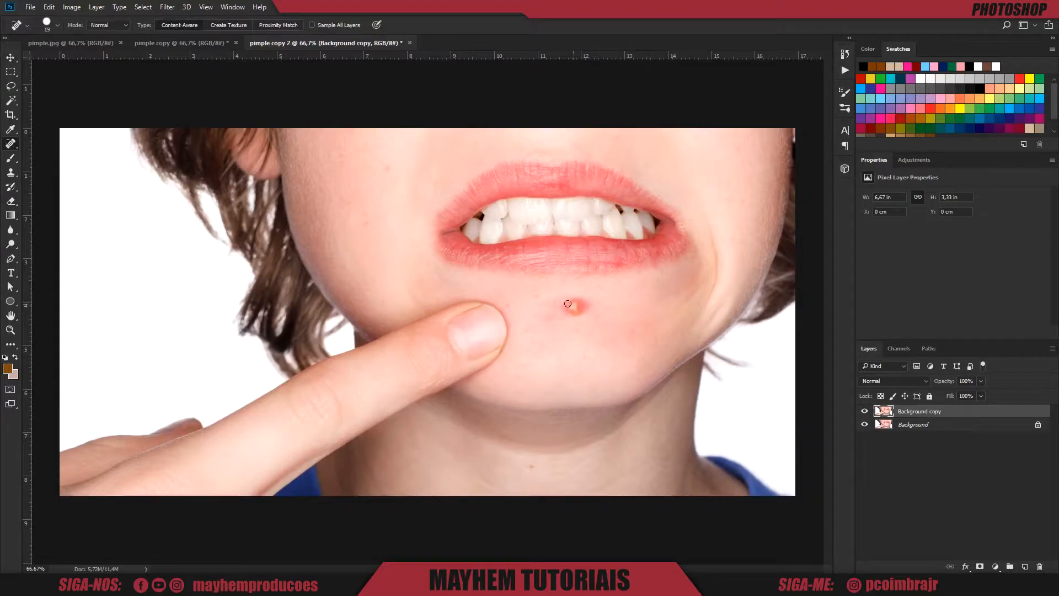
right_click(706, 228)
drag(730, 248, 733, 249)
mouse_move(578, 310)
mouse_down()
mouse_move(576, 299)
mouse_move(568, 309)
mouse_move(571, 296)
mouse_up()
key(ctrl+z)
Try to heal the pimple with the Healing Brush Tool using a source point on nearby clean skin, and undo the retouch.
right_click(10, 143)
click(42, 155)
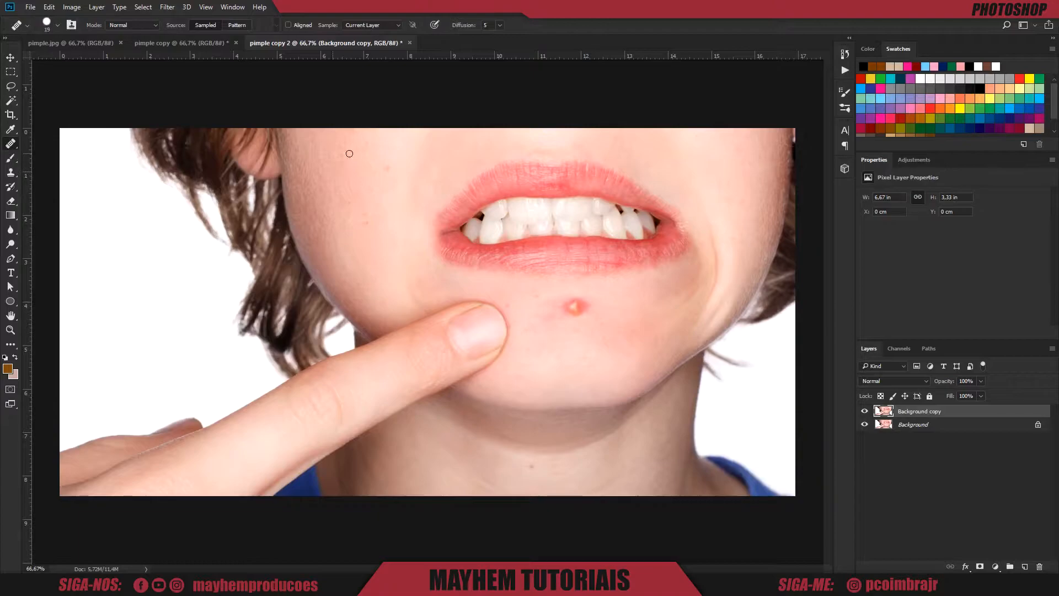
click(564, 307)
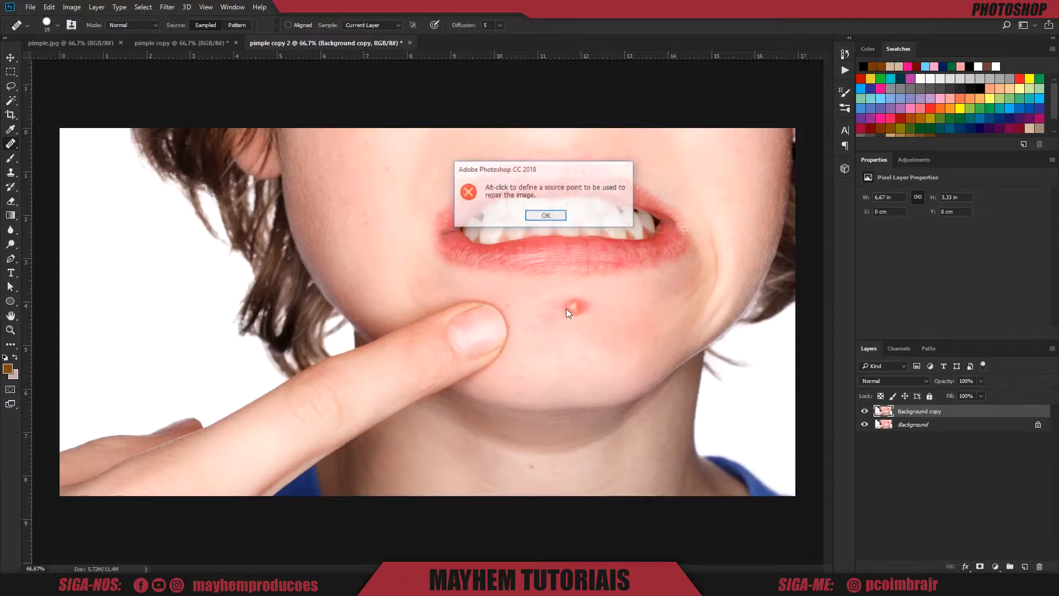
click(556, 217)
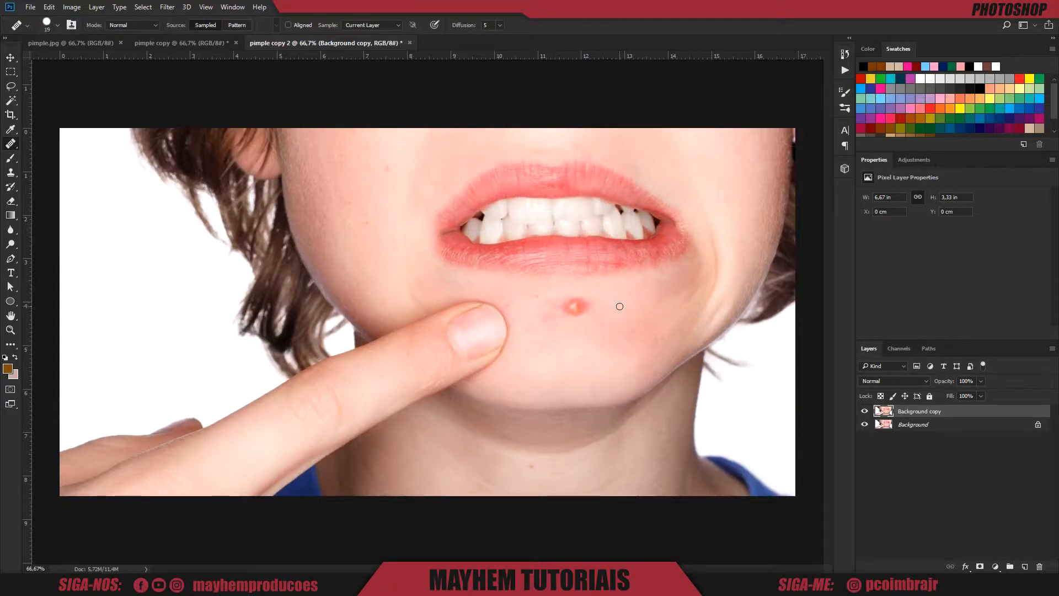
alt+click(650, 292)
mouse_move(583, 300)
mouse_down()
mouse_move(574, 314)
mouse_move(563, 304)
mouse_up()
key(ctrl+alt+z)
key(ctrl+alt+z)
Try the Patch Tool in Destination mode by outlining the pimple and moving it onto nearby skin, and undo the patch.
right_click(12, 148)
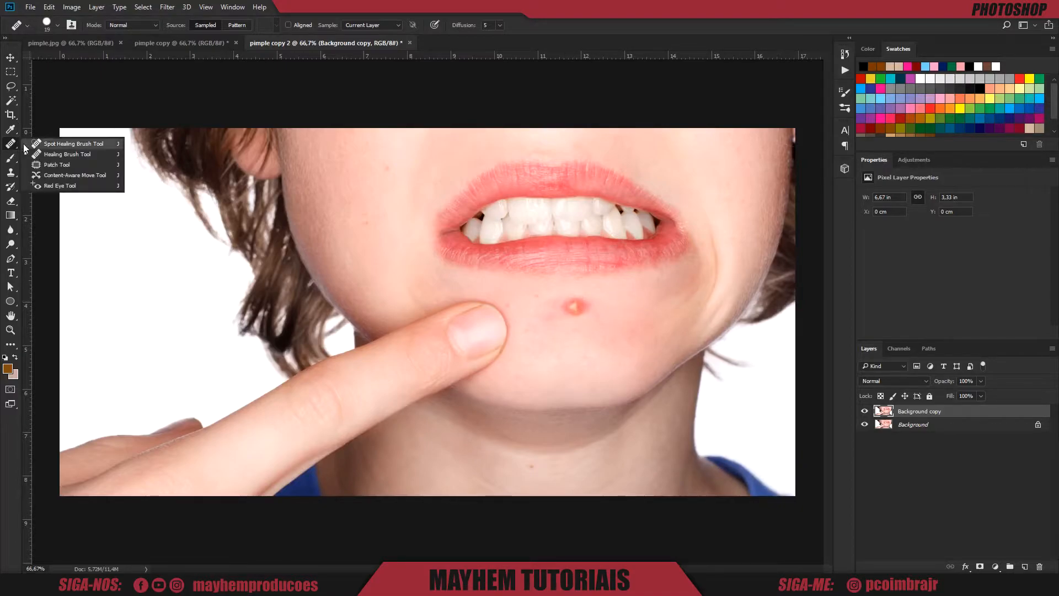
click(46, 164)
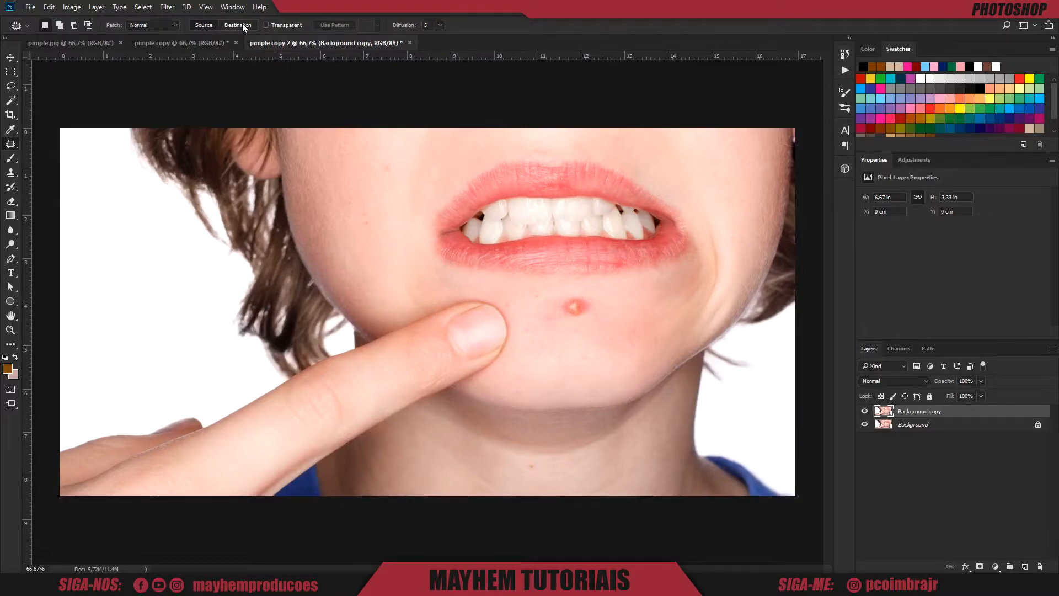
mouse_move(556, 300)
mouse_down()
mouse_move(607, 313)
mouse_move(577, 295)
mouse_move(557, 298)
mouse_move(595, 309)
mouse_move(579, 307)
mouse_move(644, 300)
mouse_move(591, 313)
mouse_up()
click(235, 25)
mouse_move(559, 304)
mouse_down()
mouse_move(558, 293)
mouse_move(559, 316)
mouse_move(559, 301)
mouse_move(637, 303)
mouse_up()
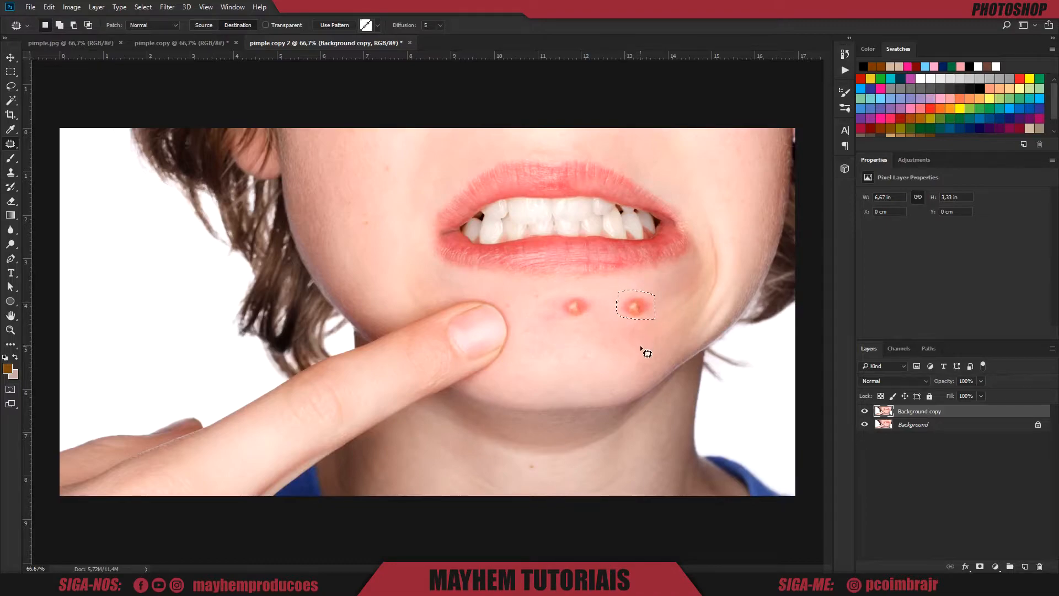
key(ctrl+d)
key(ctrl+z)
key(ctrl+z)
Try to cover the pimple by patching it with clean skin from beside it, and clear the selection.
mouse_move(608, 294)
mouse_down()
mouse_move(610, 312)
mouse_move(651, 313)
mouse_move(609, 289)
mouse_move(610, 305)
mouse_move(579, 313)
mouse_up()
key(ctrl+d)
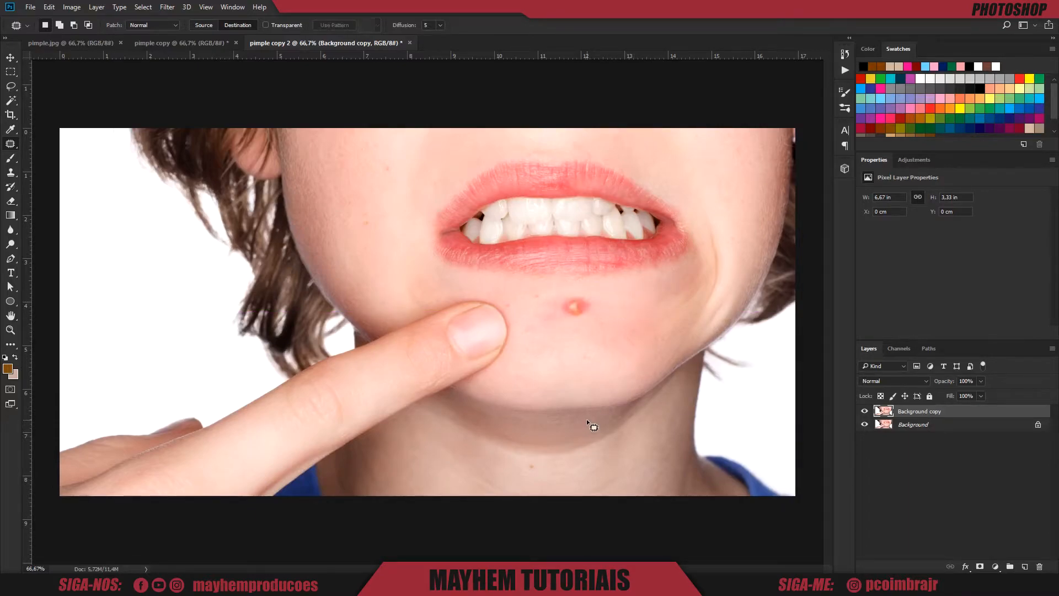
Outline the pimple on the chin with a freehand Lasso selection.
click(11, 86)
click(11, 74)
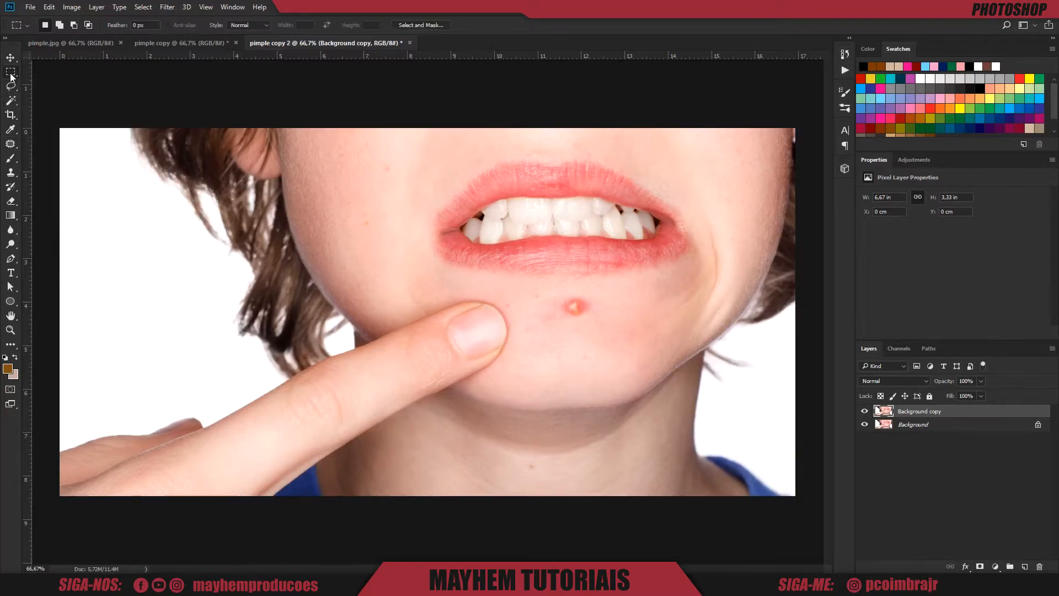
click(10, 86)
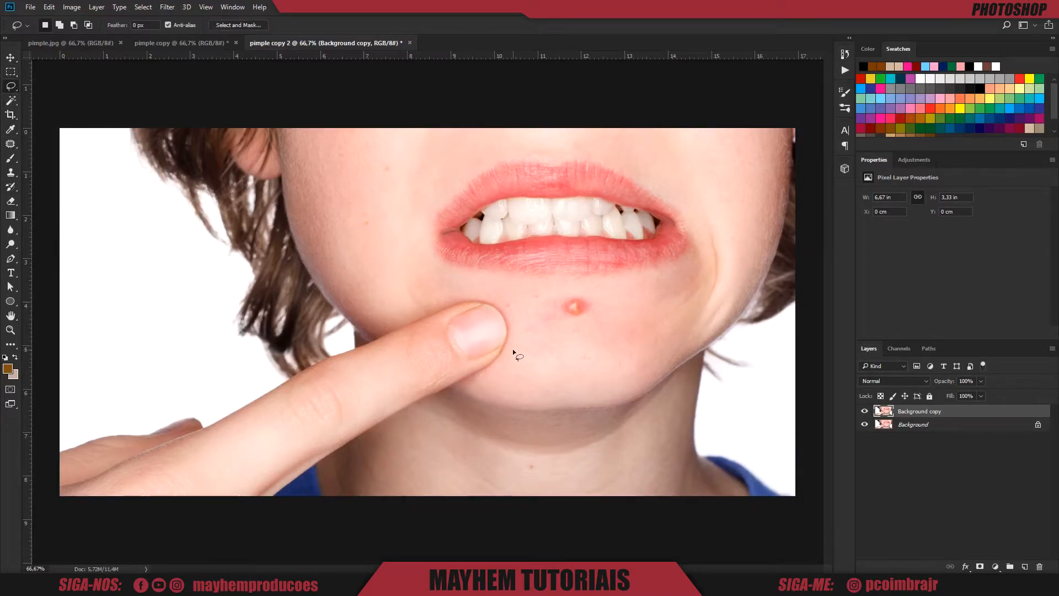
mouse_move(559, 320)
mouse_down()
mouse_move(591, 318)
mouse_move(594, 300)
mouse_move(557, 313)
mouse_up()
key(shift)
key(shift+F5)
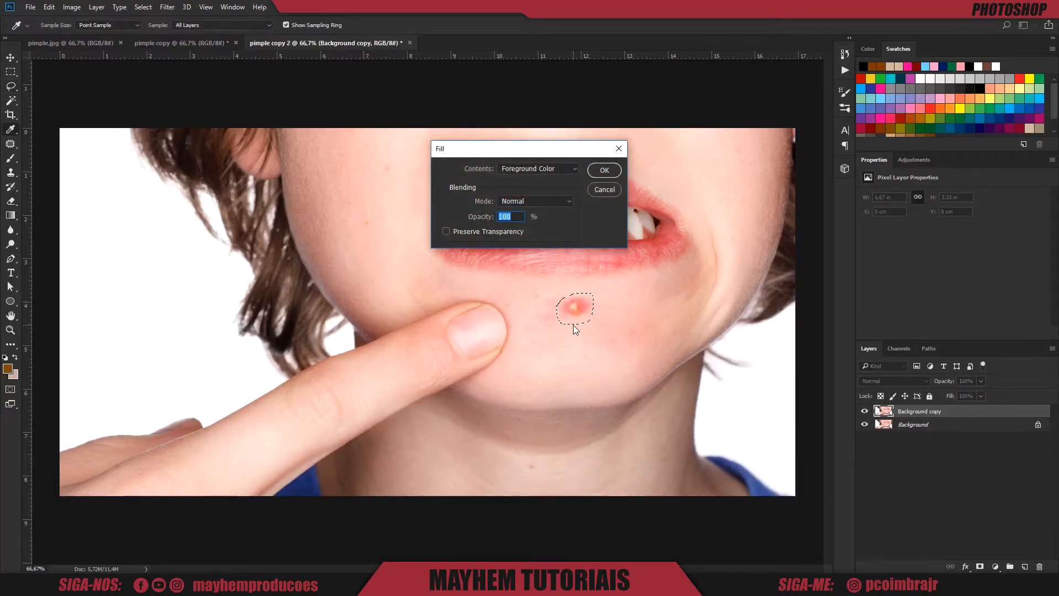
click(598, 193)
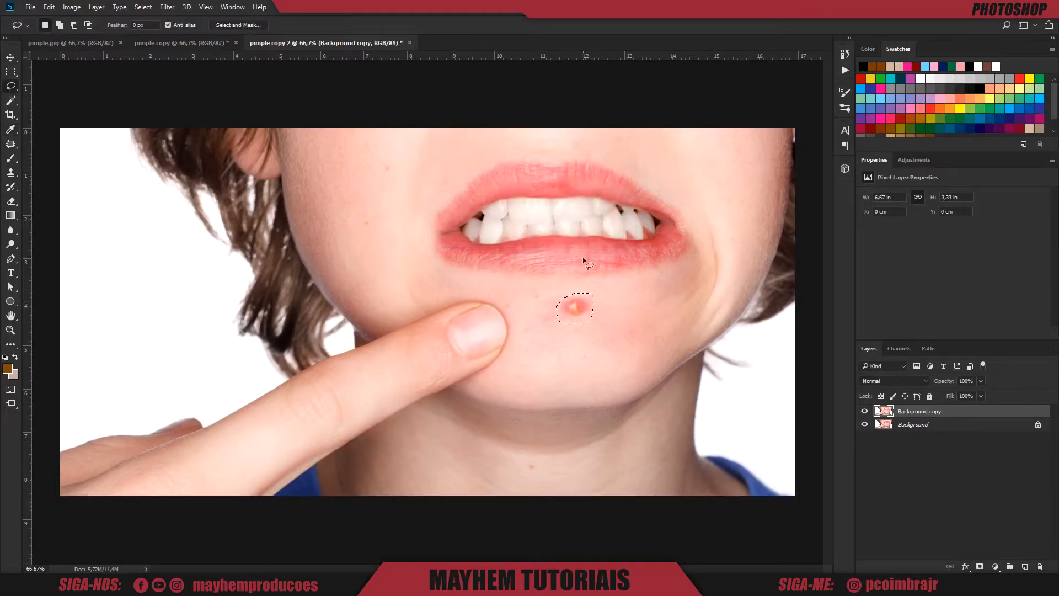
Fill the pimple selection using Content-Aware contents with Color Adaptation enabled, and deselect.
right_click(577, 300)
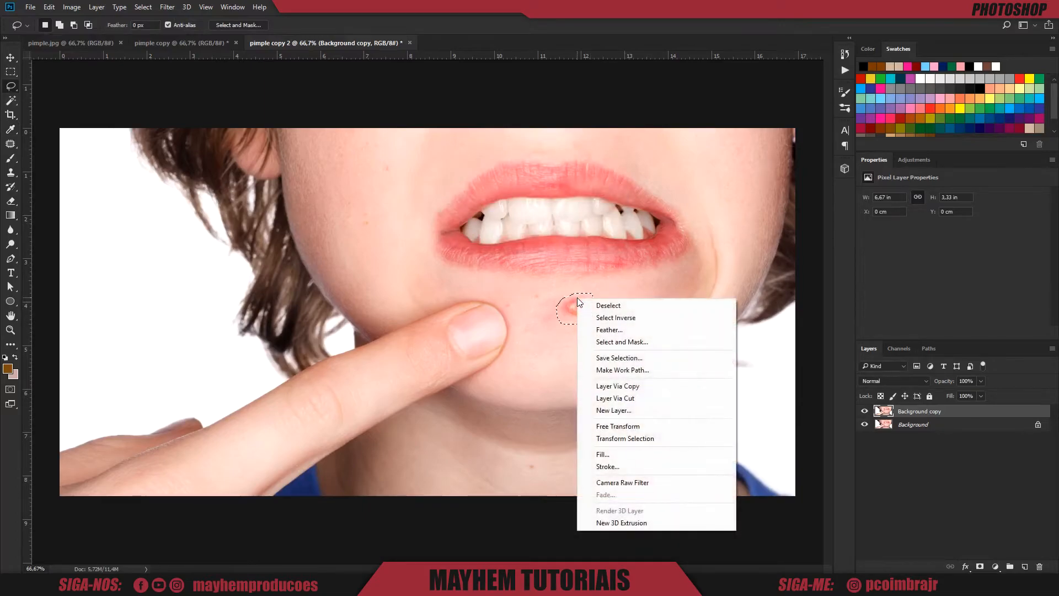
click(603, 454)
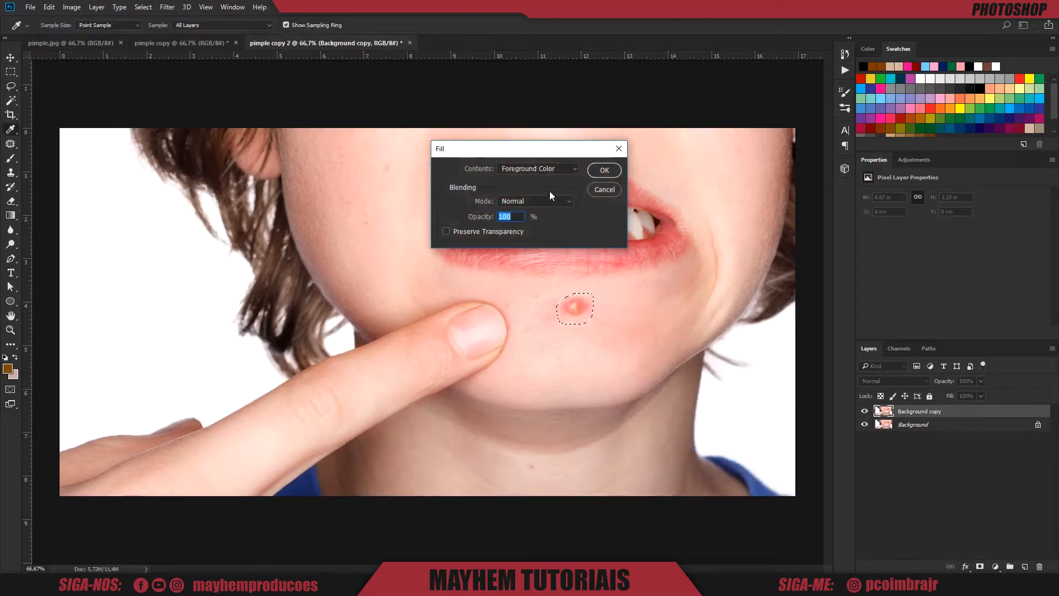
click(571, 168)
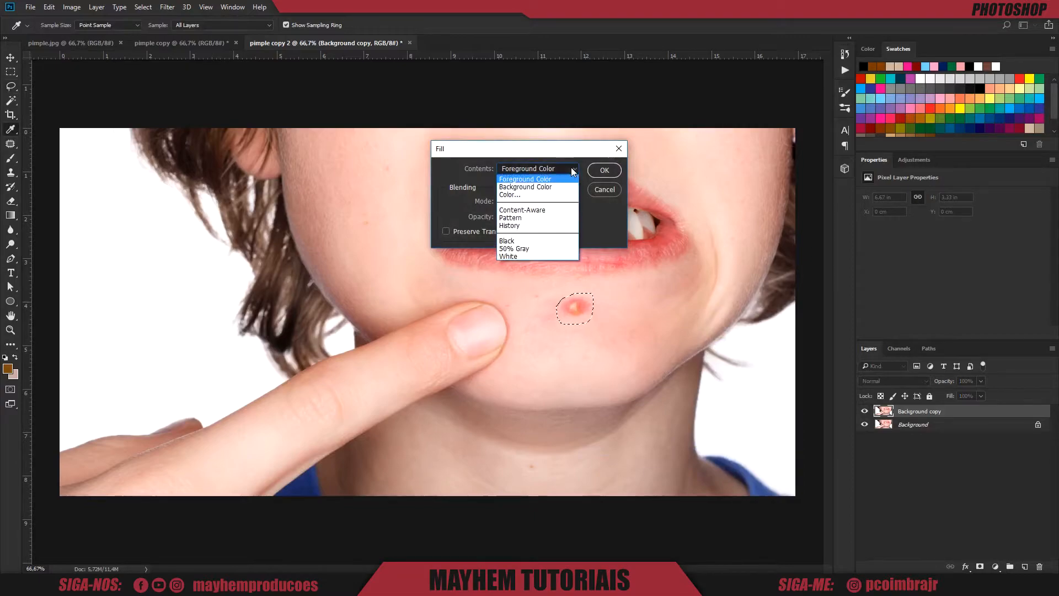
click(542, 210)
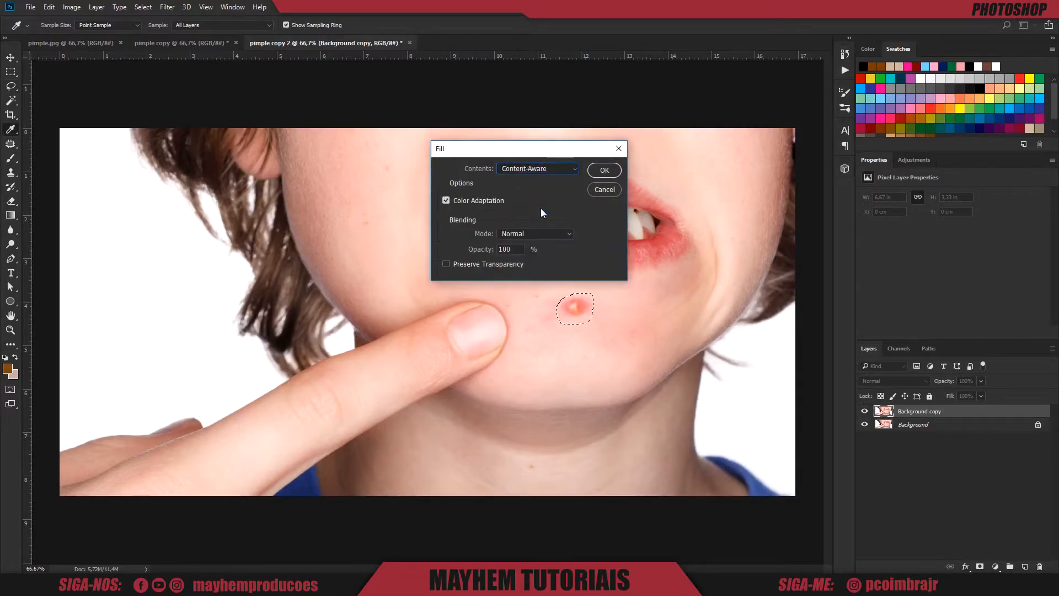
click(601, 171)
key(ctrl+d)
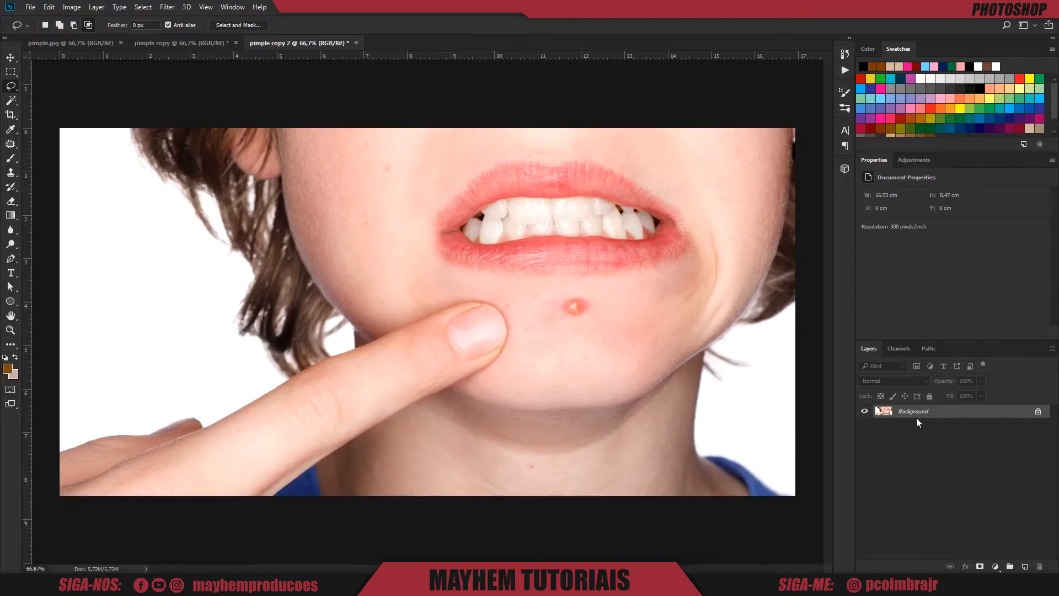
Duplicate the Background layer twice, naming the lower copy Baixa and the upper copy Alta.
key(ctrl+j)
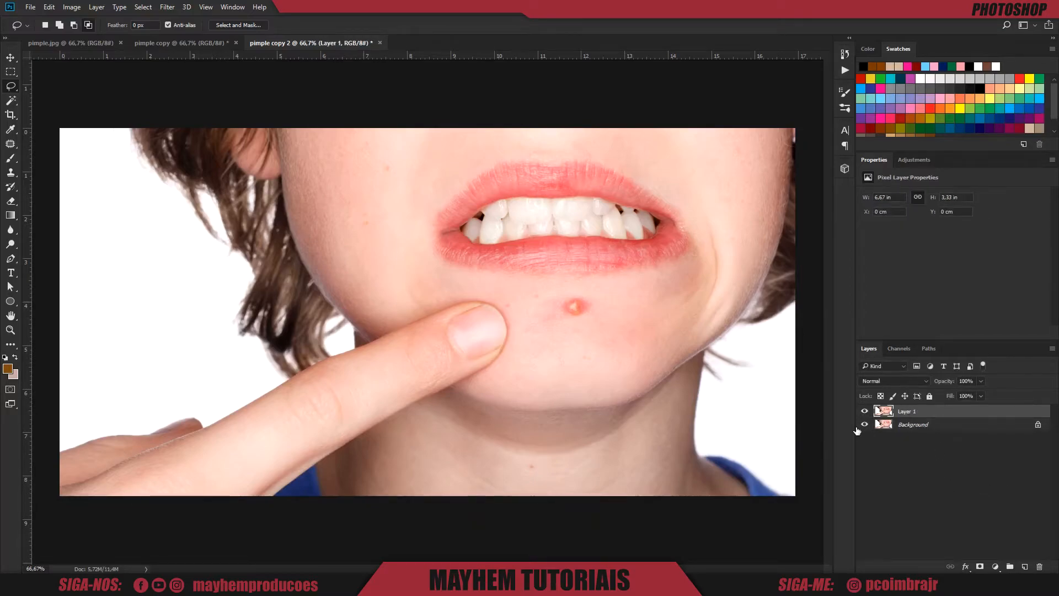
key(ctrl+j)
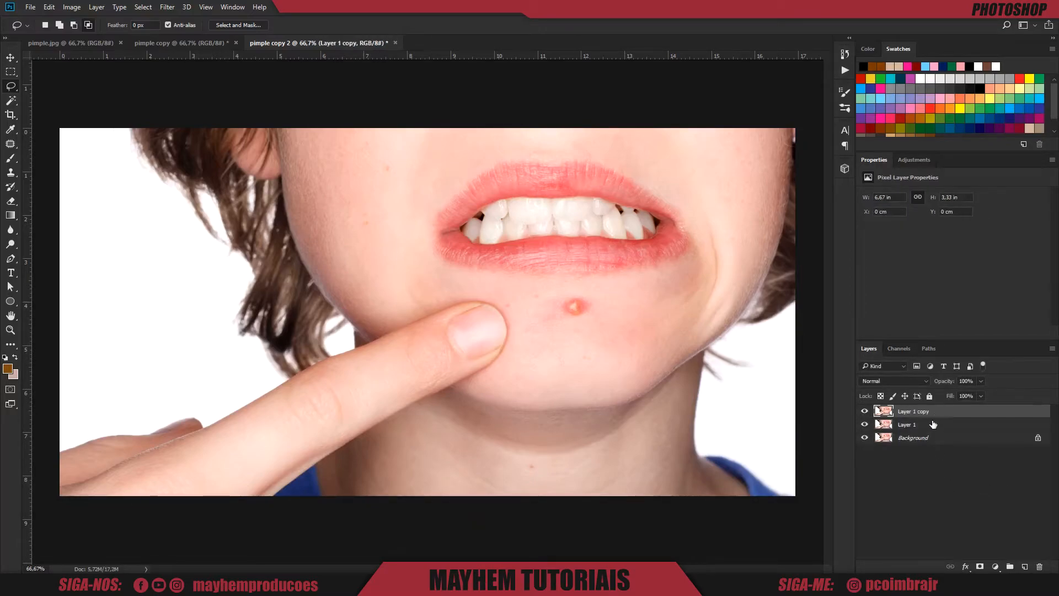
double_click(907, 426)
text(Baixa)
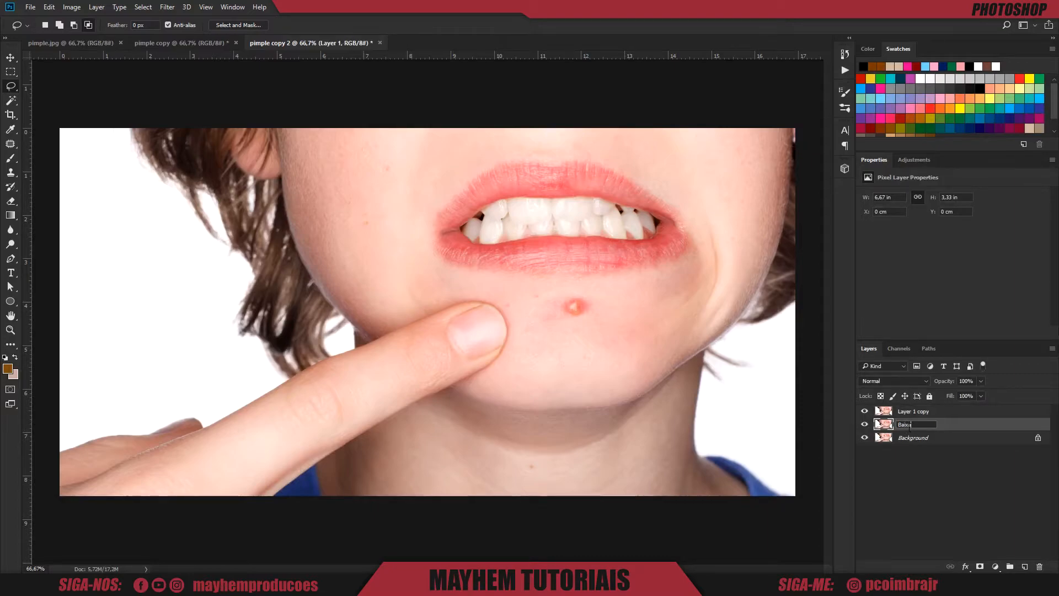
key(Return)
double_click(909, 411)
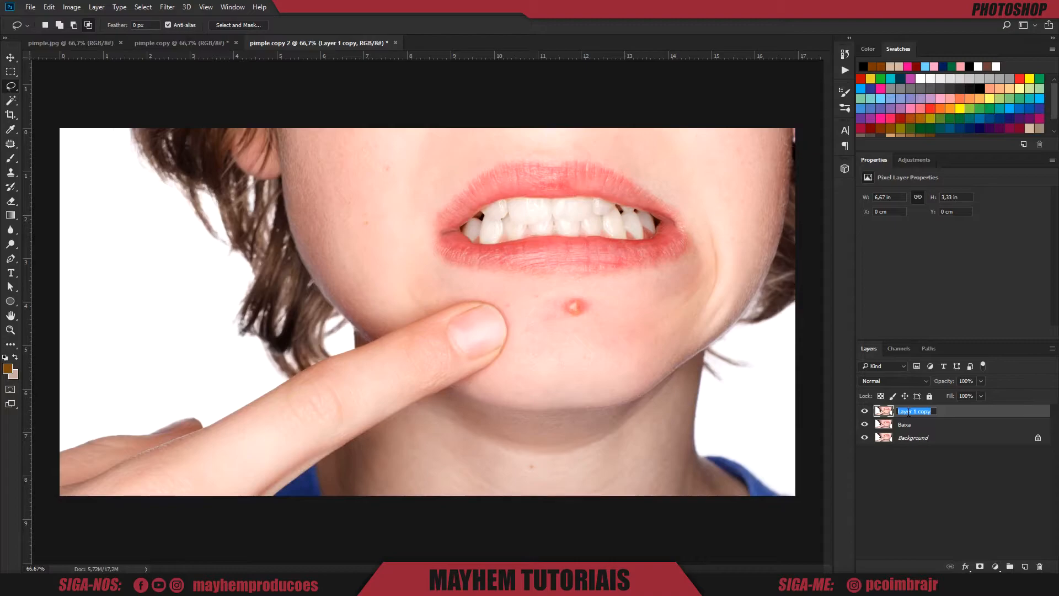
text(Alta)
key(Return)
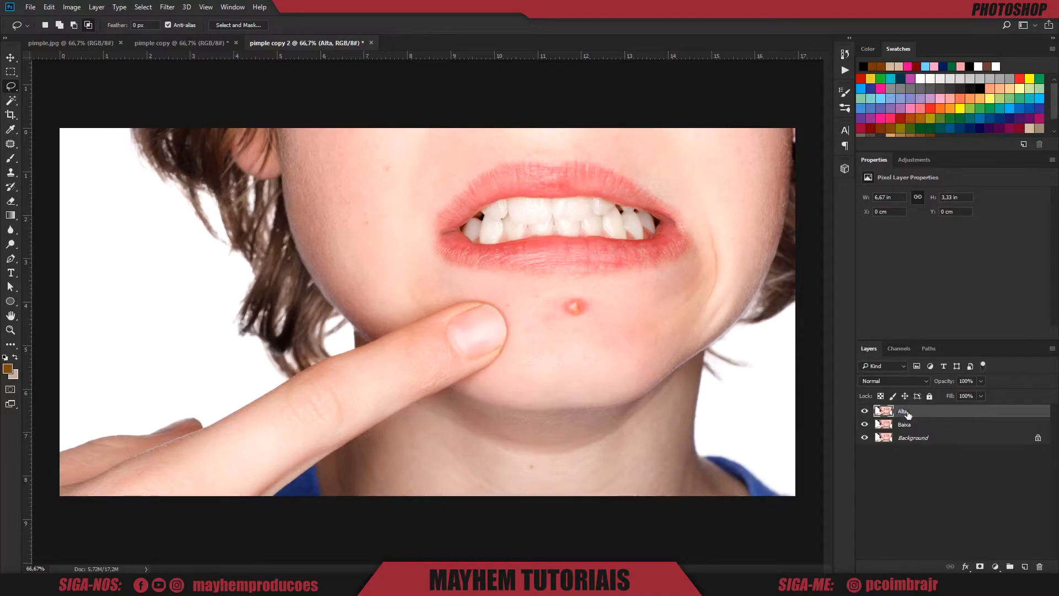
Hide the Alta layer and apply a Gaussian Blur with a radius of 9,2 pixels to the Baixa layer.
click(864, 411)
click(905, 424)
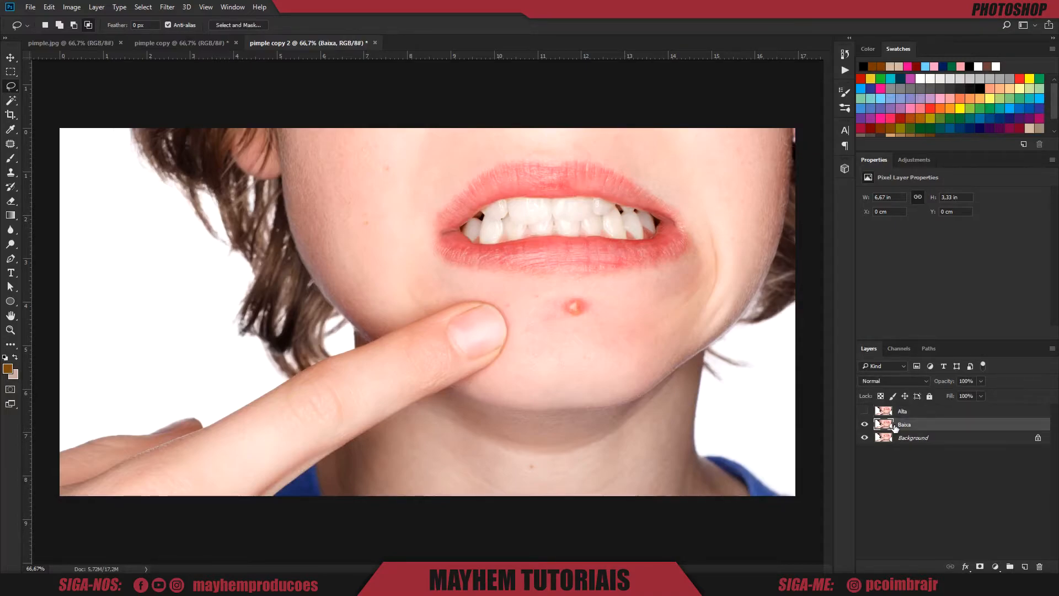
click(167, 8)
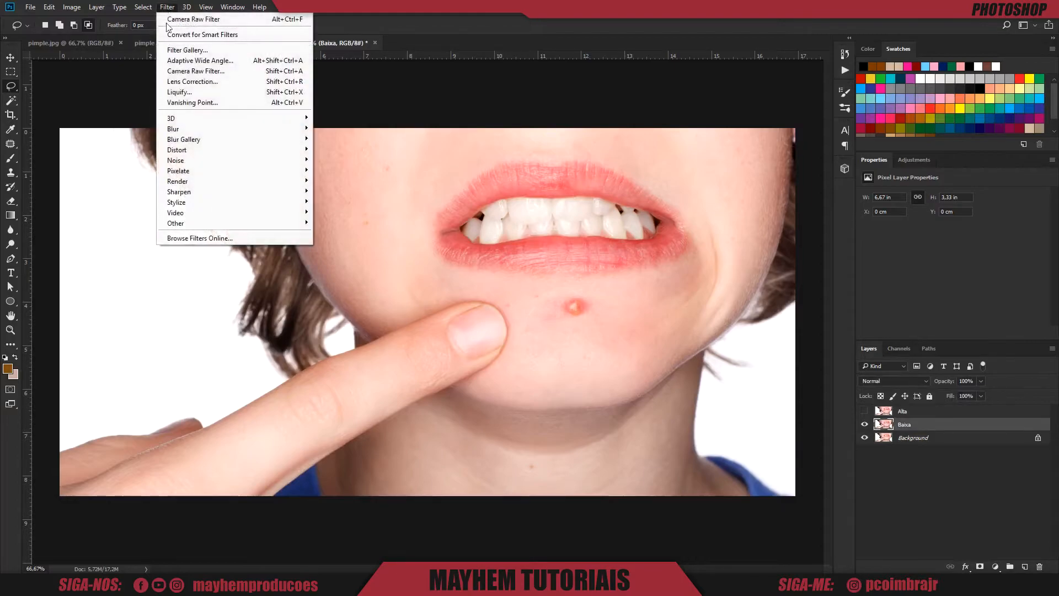
mouse_move(184, 130)
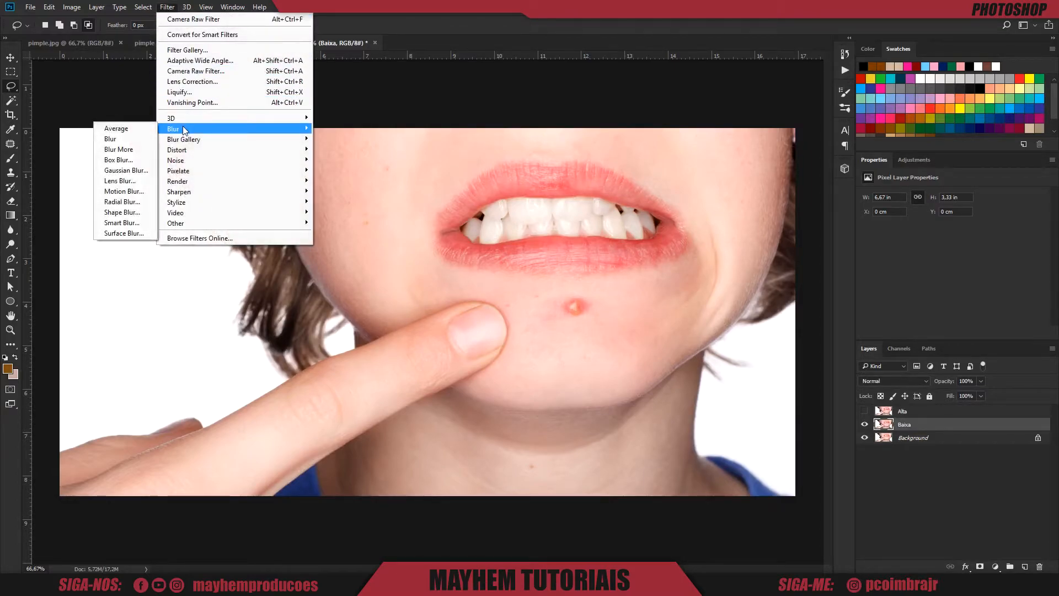
click(125, 170)
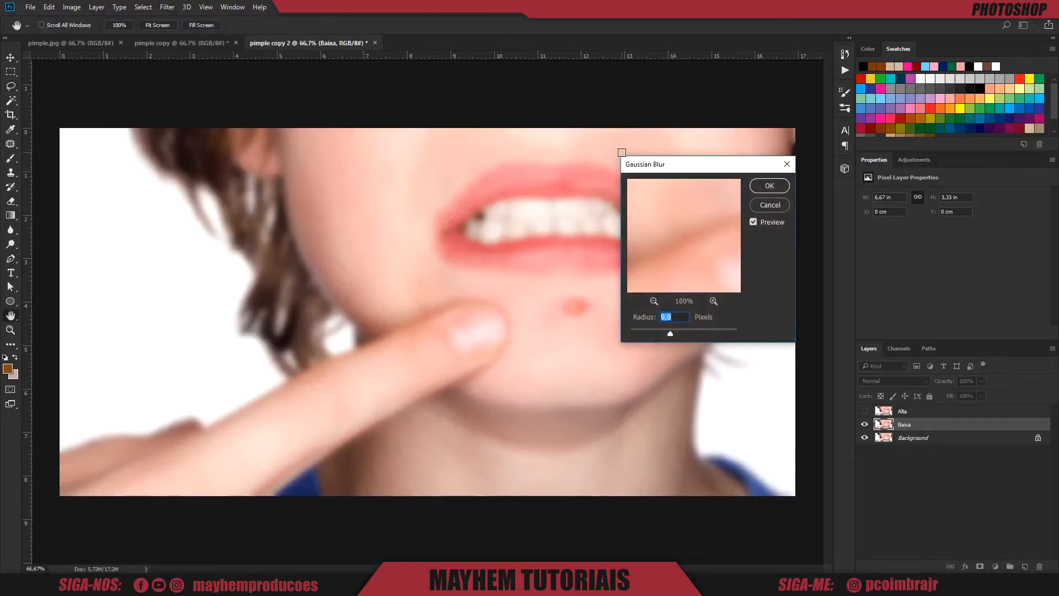
mouse_move(656, 334)
mouse_down()
mouse_move(645, 333)
mouse_move(710, 329)
mouse_move(671, 330)
mouse_up()
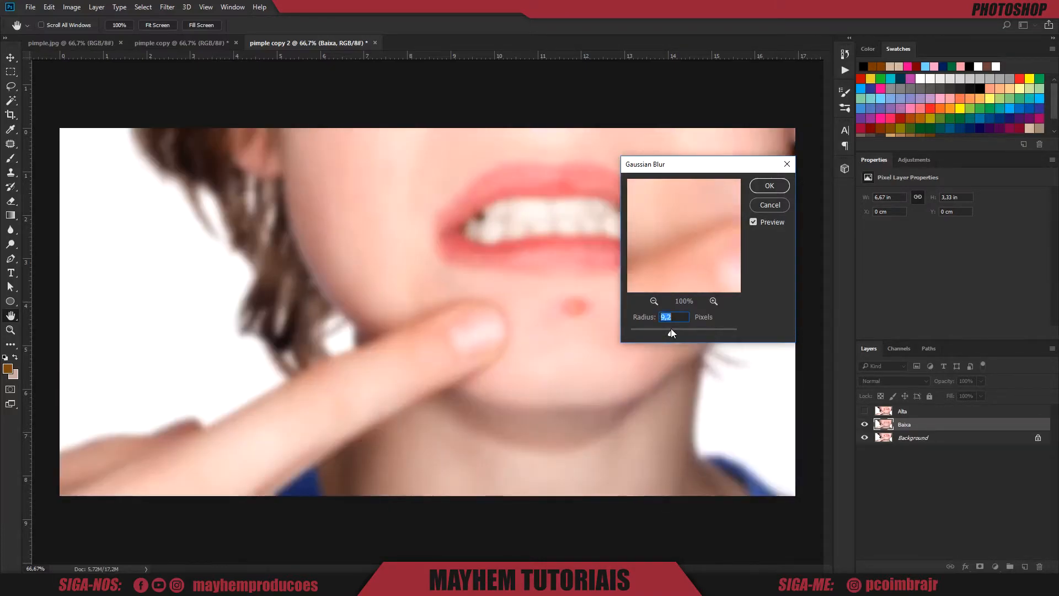
click(766, 187)
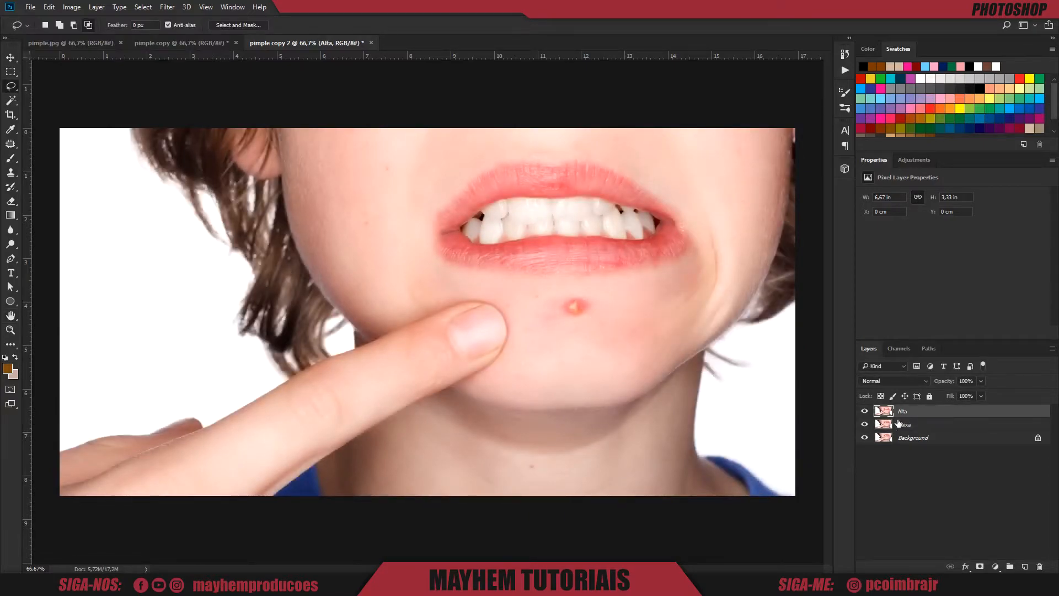
Use Apply Image on the visible Alta layer with Baixa as the source layer, Invert enabled and Add blending at 100% opacity.
click(72, 8)
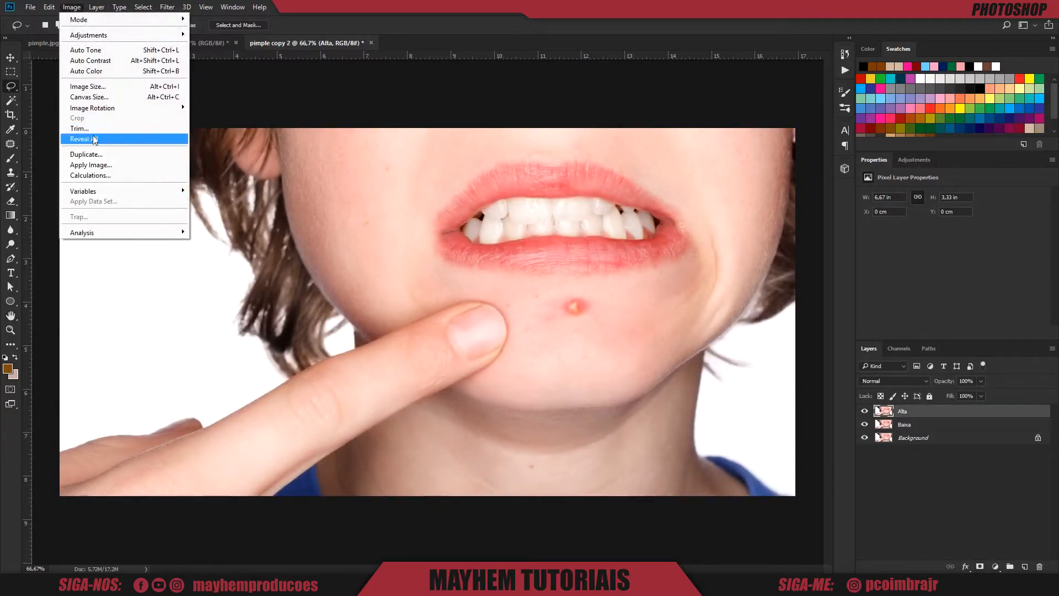
click(91, 165)
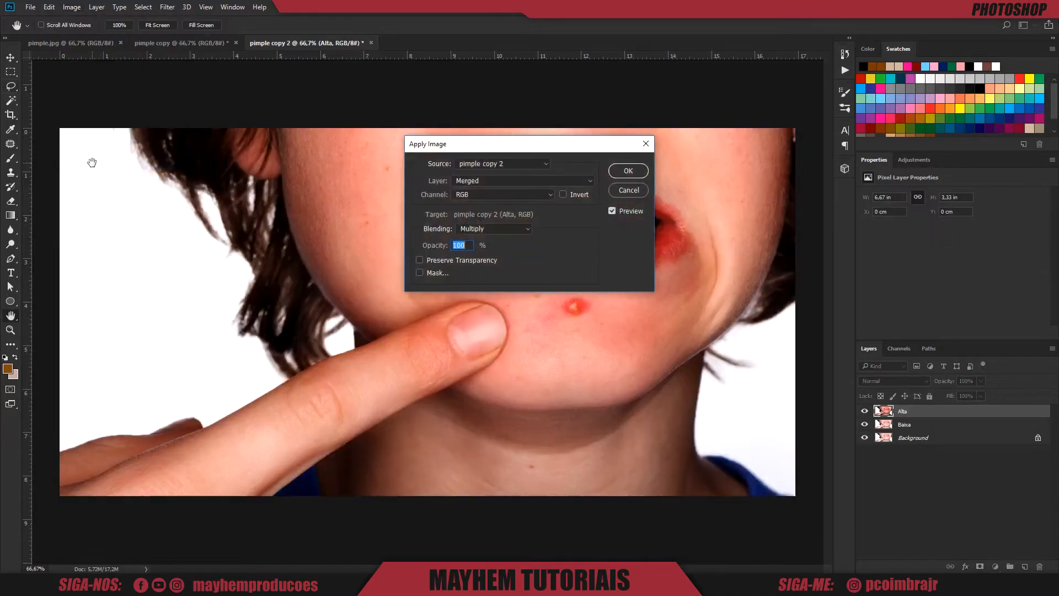
drag(433, 148, 120, 177)
click(178, 208)
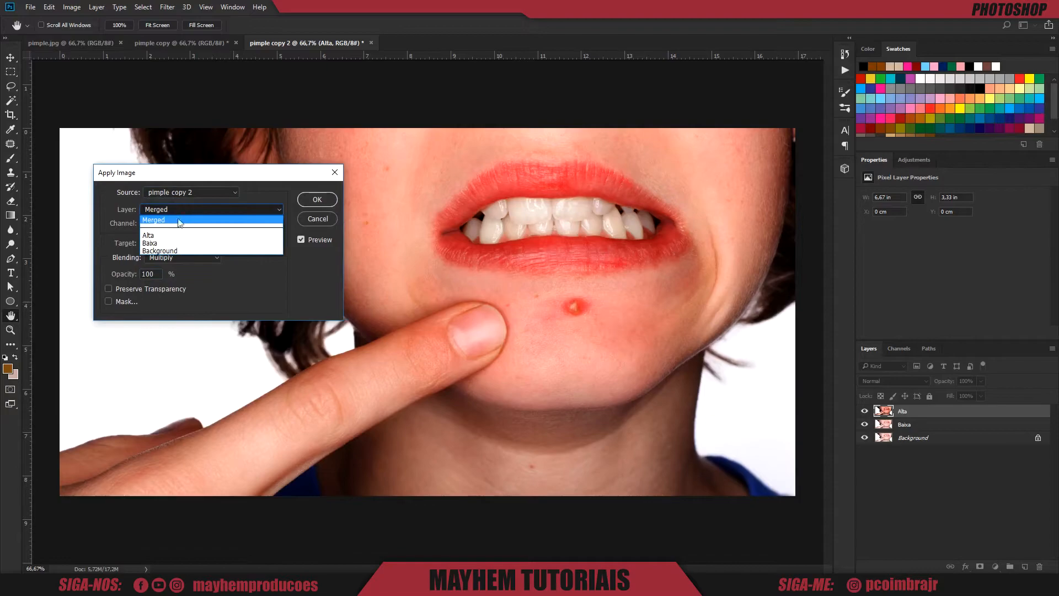
click(175, 243)
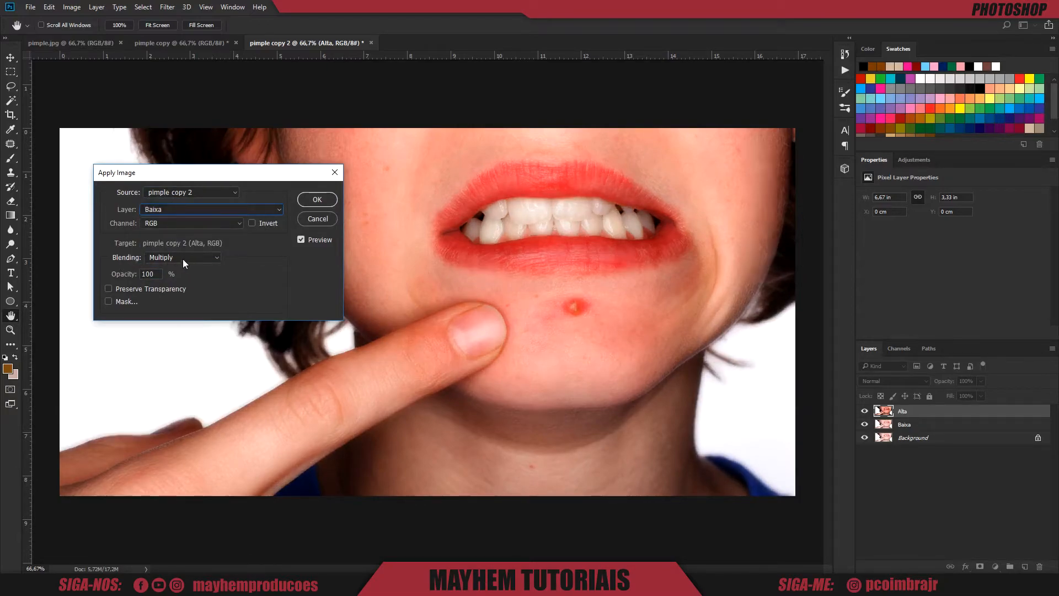
click(181, 258)
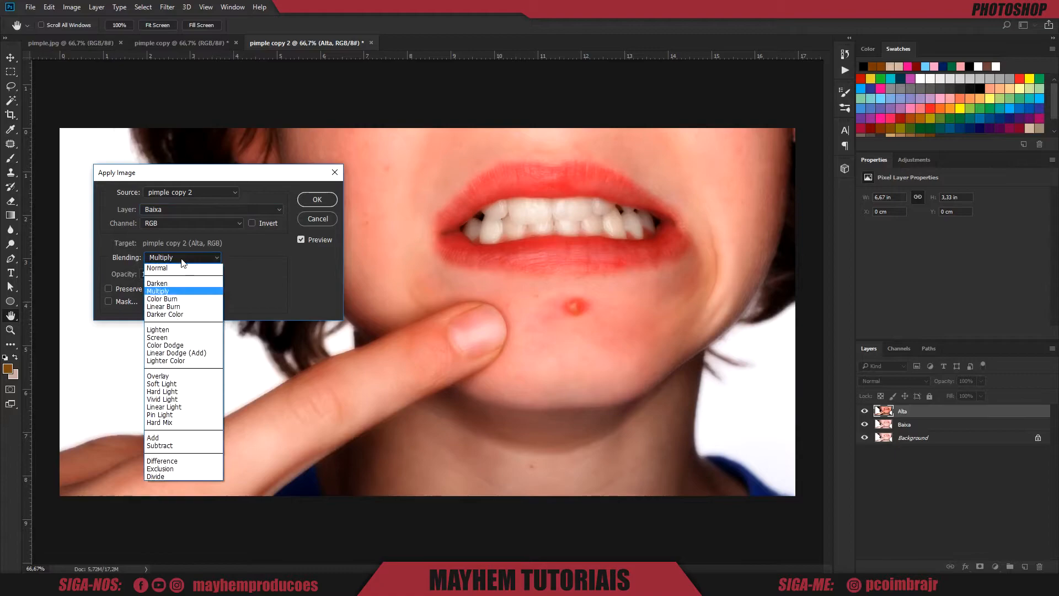
click(194, 440)
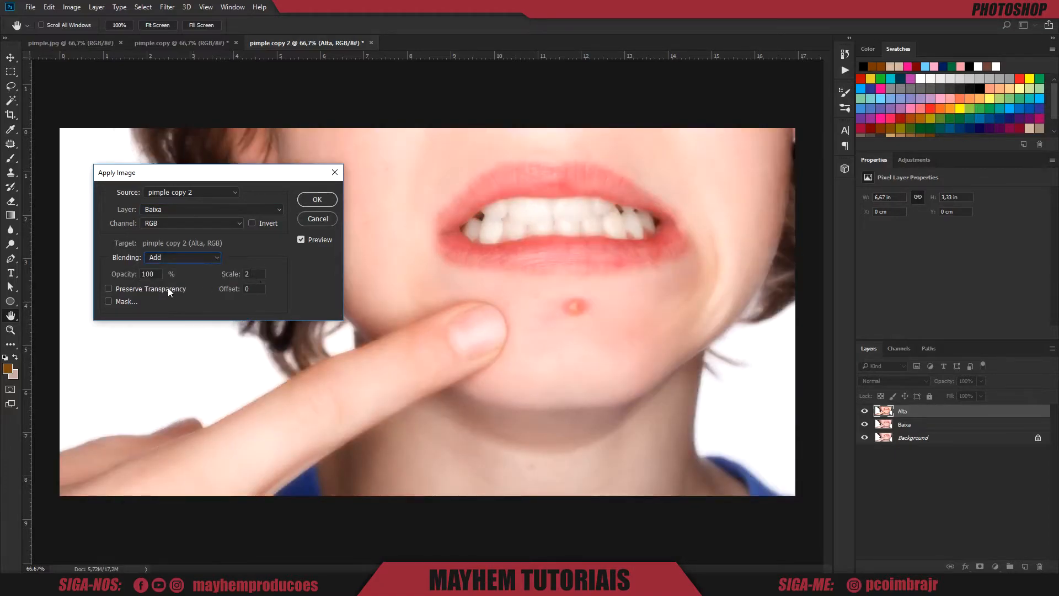
click(253, 223)
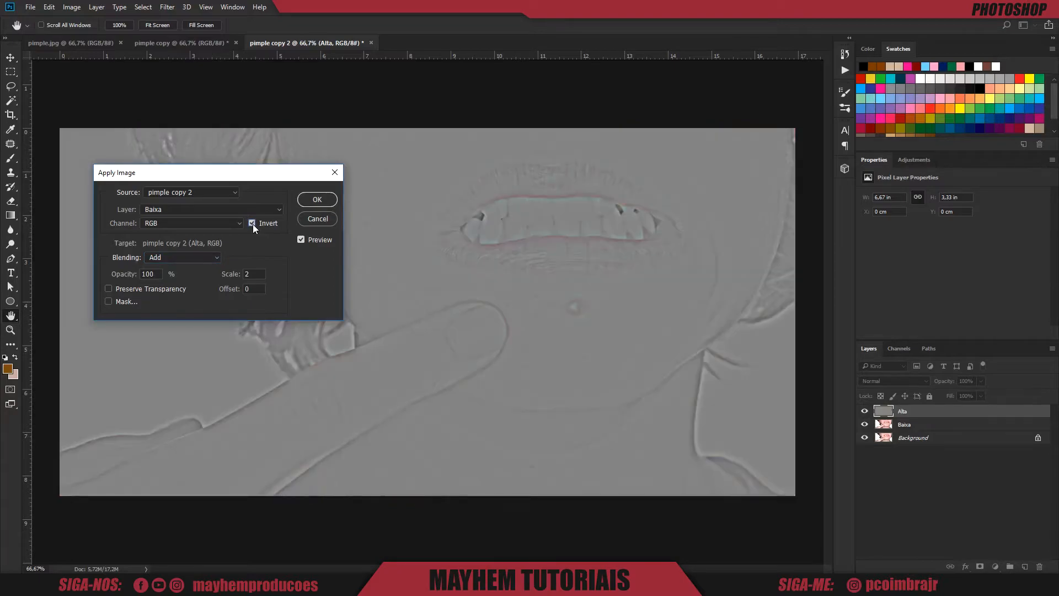
click(317, 199)
key(l)
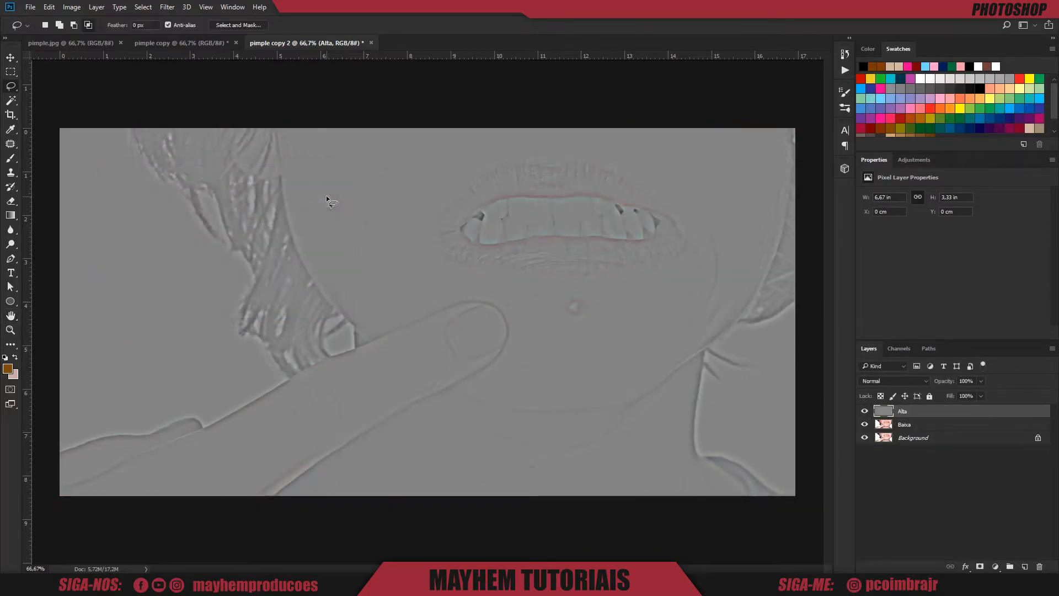
Hide the Baixa and Background layers to view Alta alone, and show Baixa again with it selected.
drag(864, 424, 866, 438)
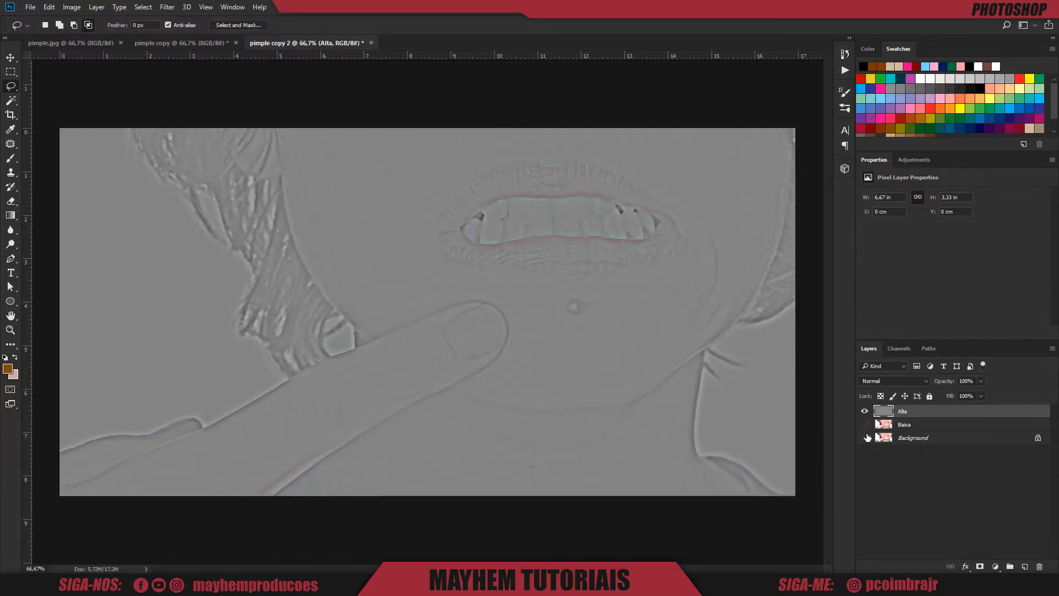
click(895, 424)
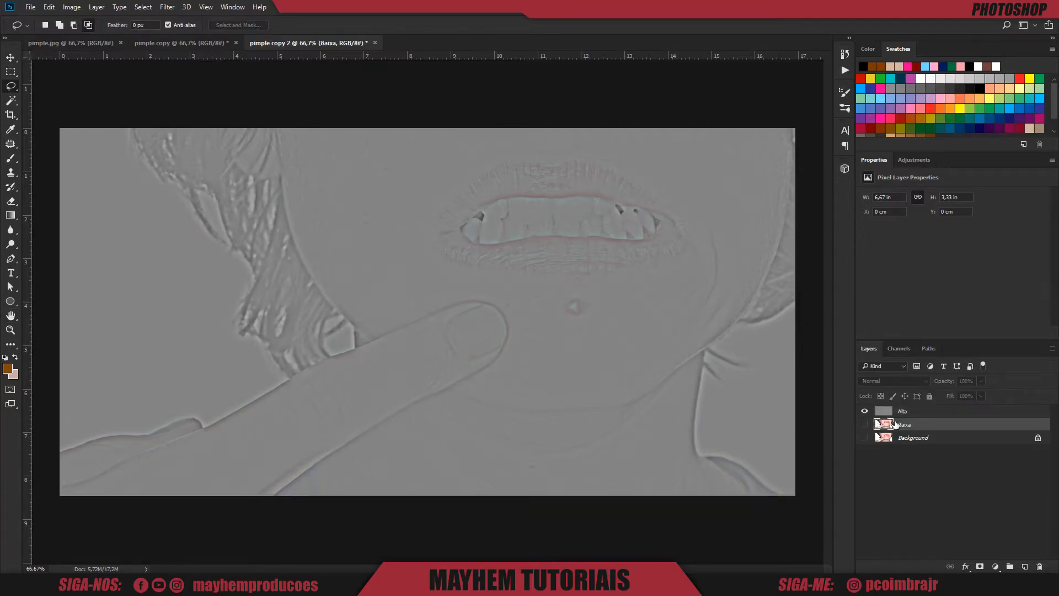
click(865, 424)
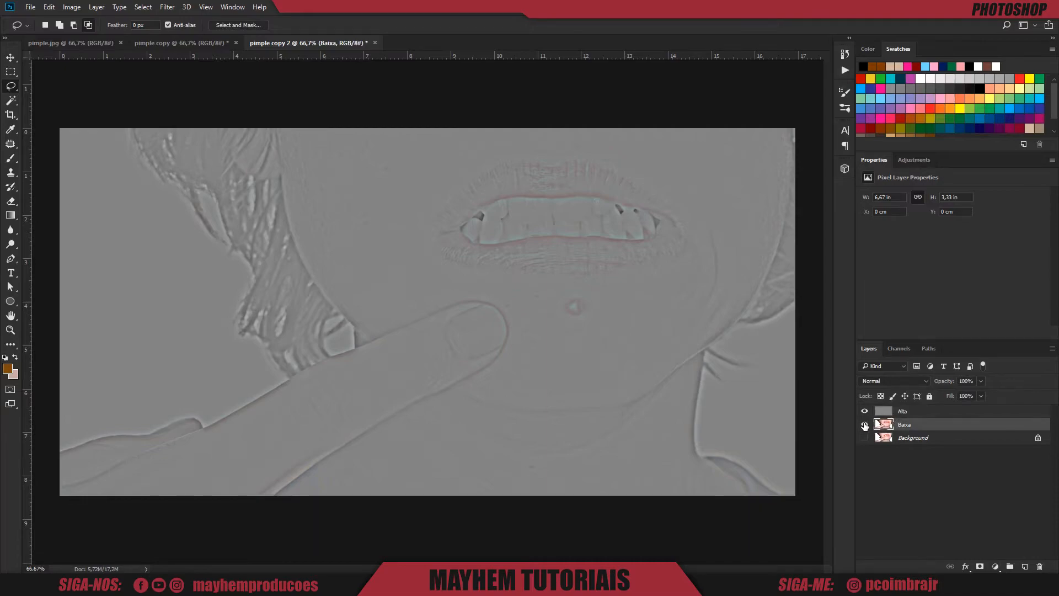
Set the Alta layer's blend mode to Linear Light, hide Alta and show the Background layer again.
click(865, 413)
click(865, 412)
click(894, 412)
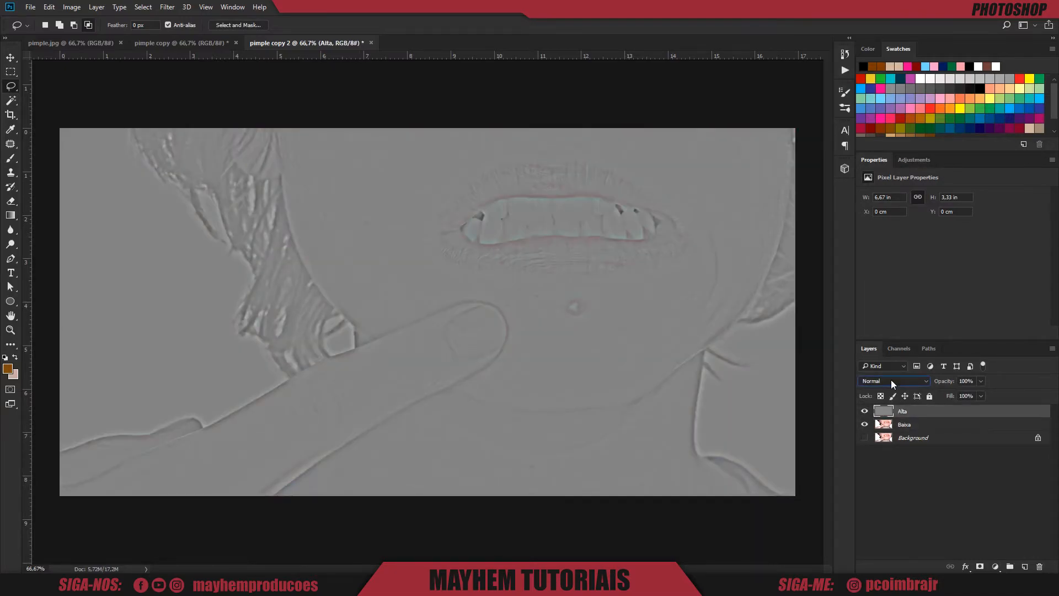
click(892, 380)
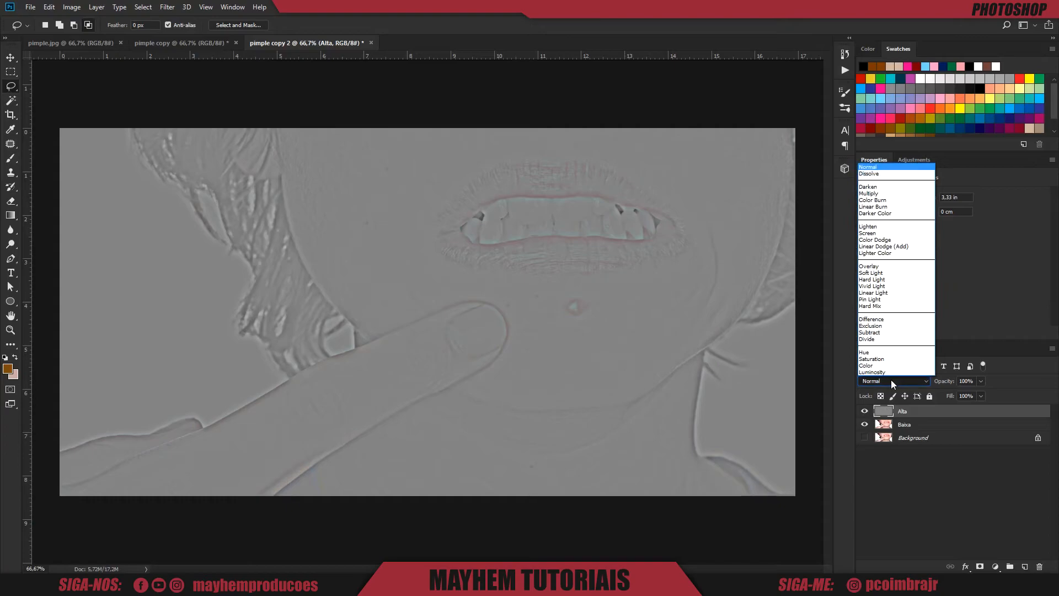
click(885, 294)
drag(865, 411, 865, 430)
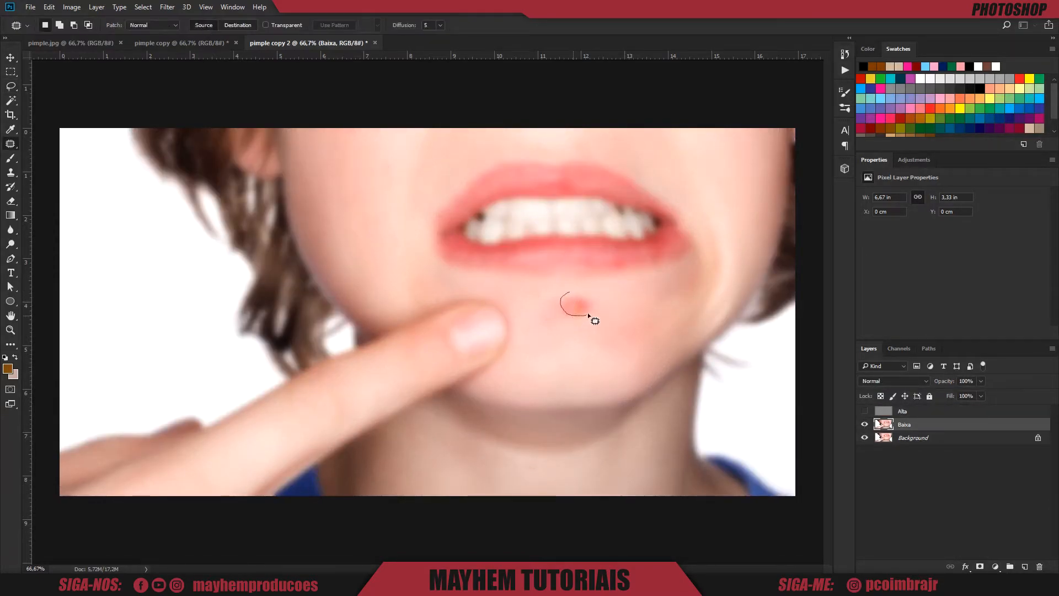
Try to patch the pimple on the Baixa layer with clean skin beside it.
mouse_move(589, 316)
mouse_down()
mouse_move(575, 303)
mouse_move(627, 323)
mouse_move(596, 312)
mouse_move(634, 296)
mouse_move(633, 309)
mouse_up()
key(ctrl+d)
key(ctrl+d)
key(ctrl+z)
Paint over the pimple's redness on Baixa with a sampled nearby skin colour, using a soft 42 px brush with 0% hardness.
click(11, 160)
alt+click(619, 298)
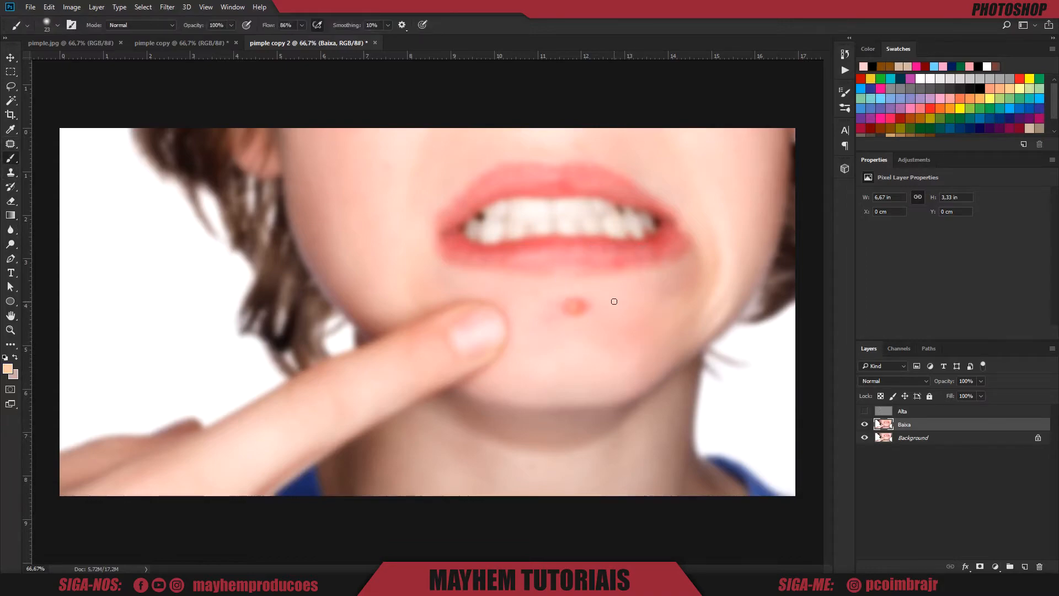
right_click(598, 299)
drag(687, 245, 669, 241)
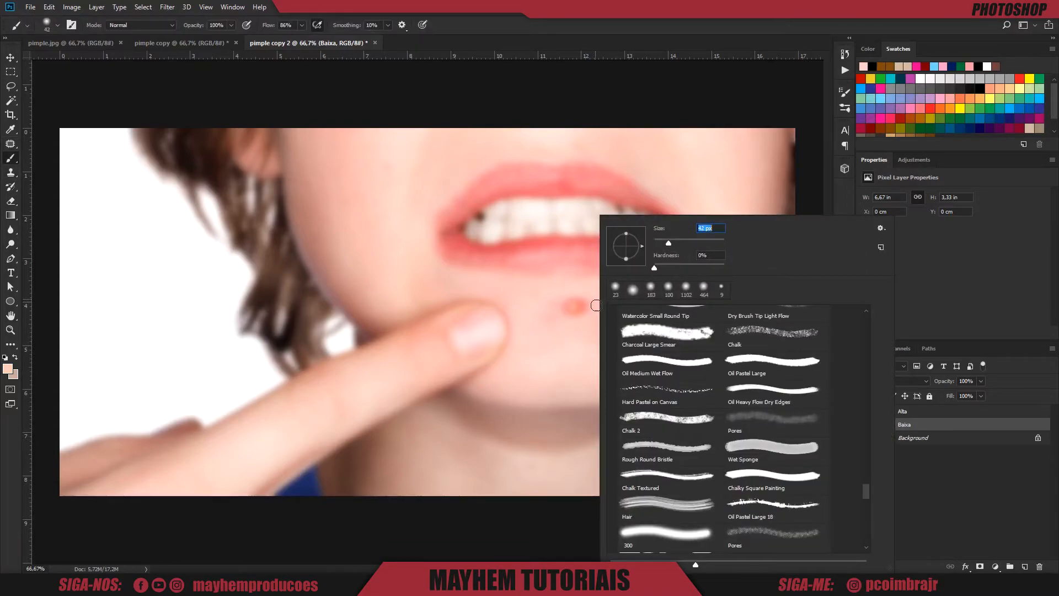
click(582, 305)
drag(567, 303, 579, 307)
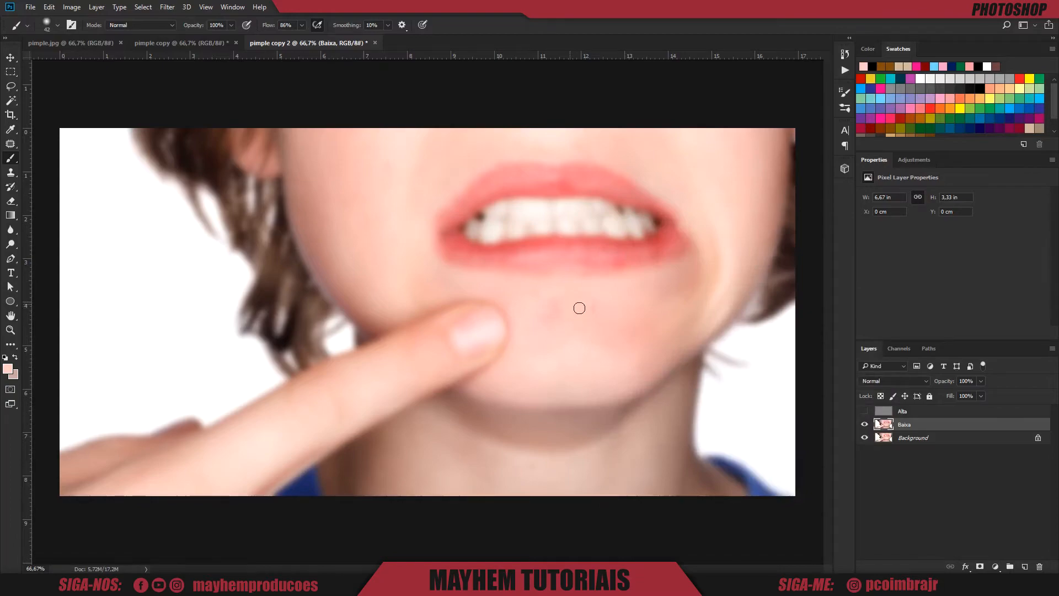
Show the Alta layer, lasso the remaining pimple texture on it, remove it with a fill and deselect.
click(863, 412)
click(893, 411)
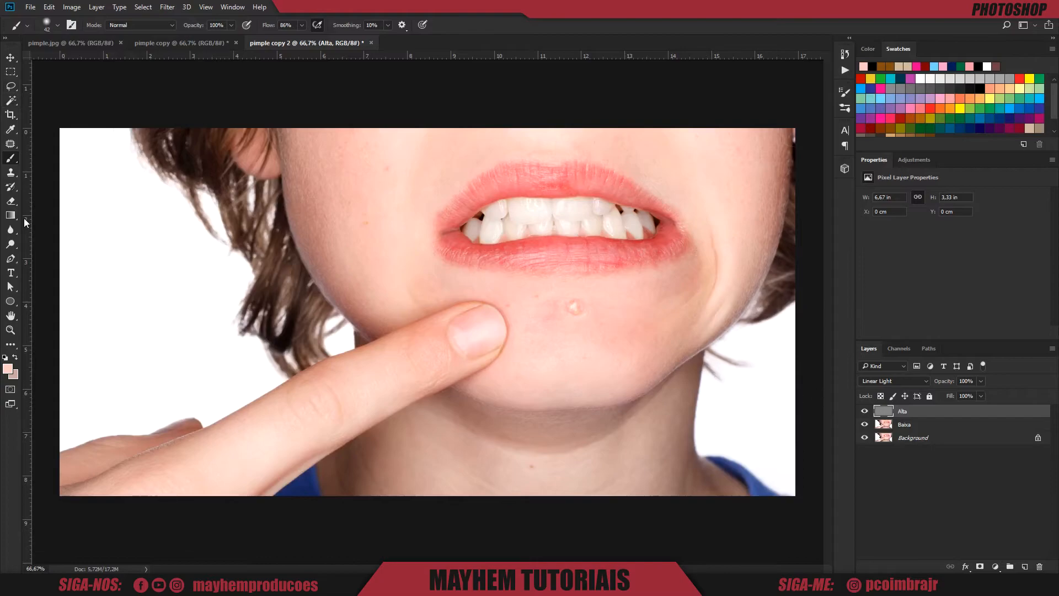
key(l)
scroll(584, 300, up, 5)
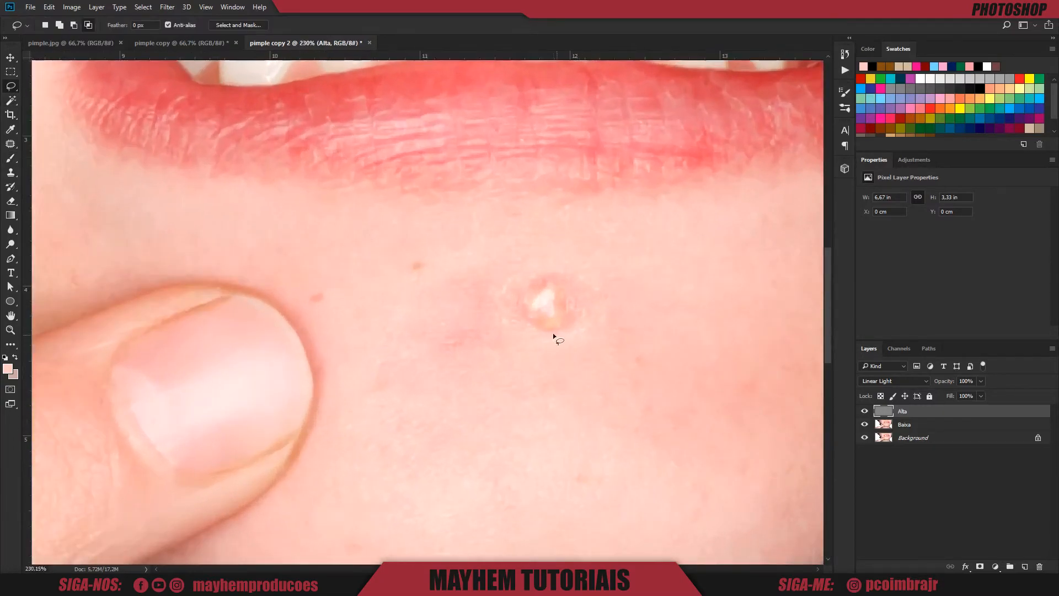
drag(508, 286, 513, 328)
key(Delete)
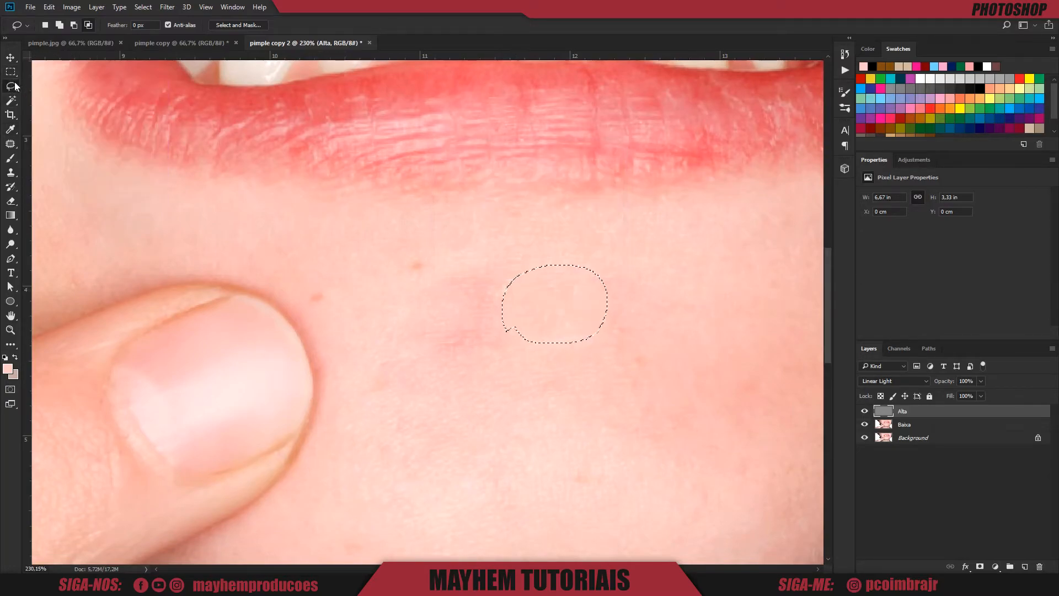
key(ctrl+d)
scroll(411, 306, down, 5)
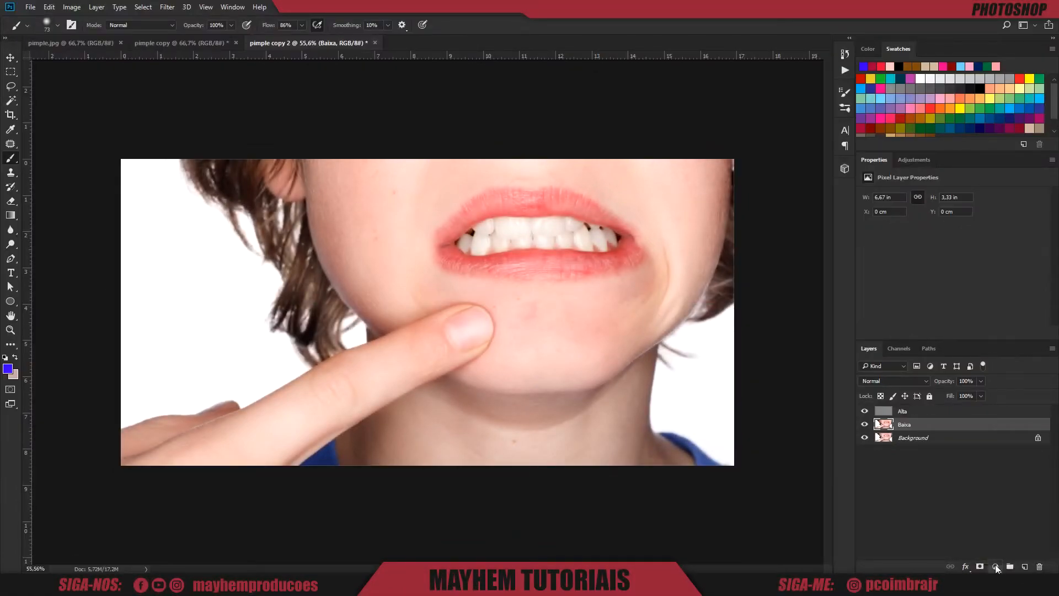
Add a Hue/Saturation adjustment layer above Baixa with Hue -119 and Saturation +20.
click(996, 567)
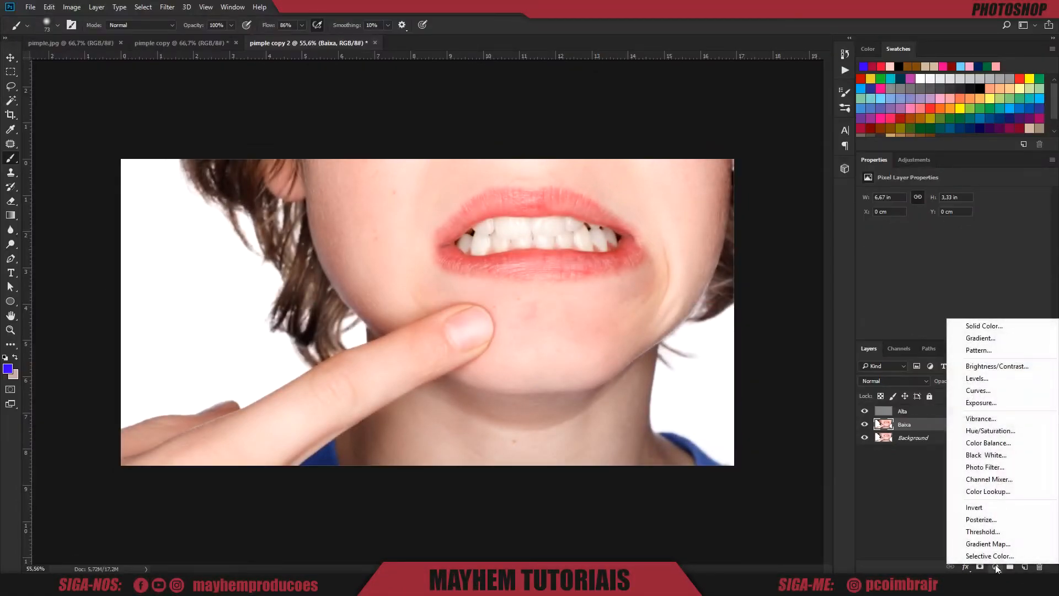
click(1011, 433)
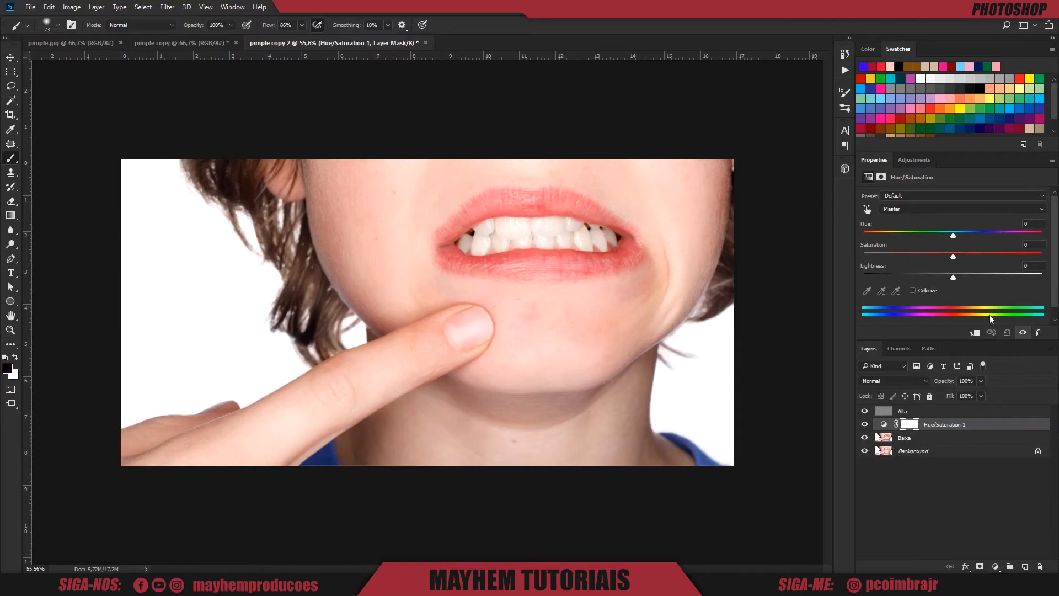
drag(953, 236, 886, 240)
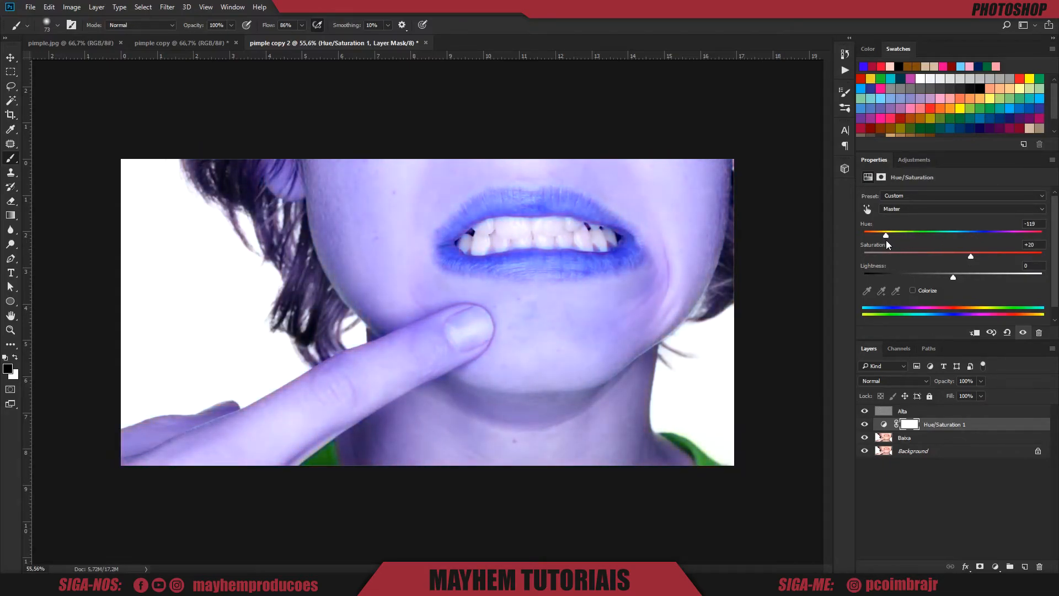
Delete the Hue/Saturation layer's mask and add it back, and add a layer mask to Baixa as well.
click(909, 426)
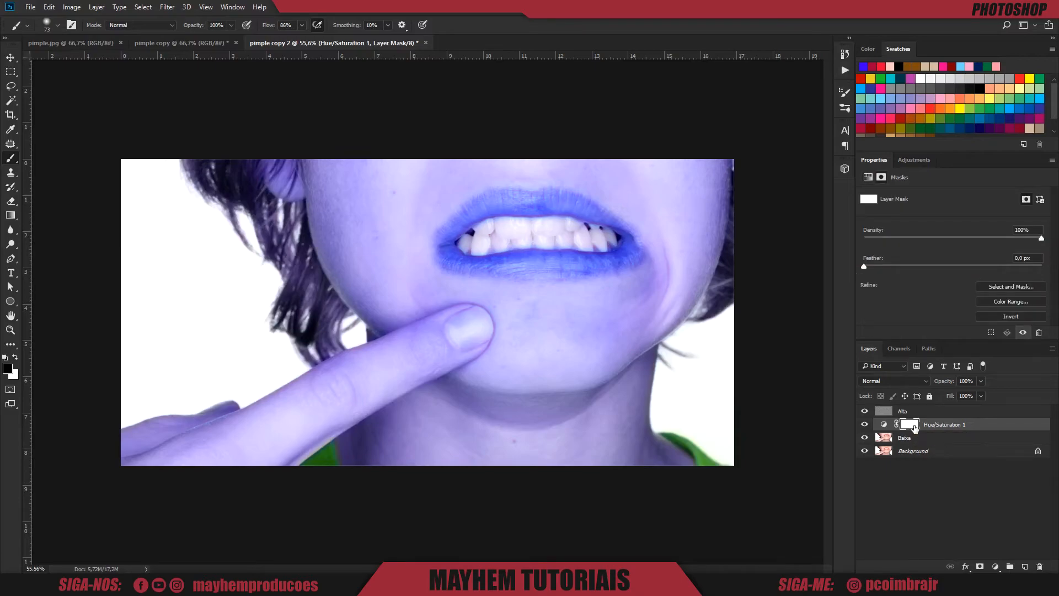
right_click(914, 428)
click(932, 448)
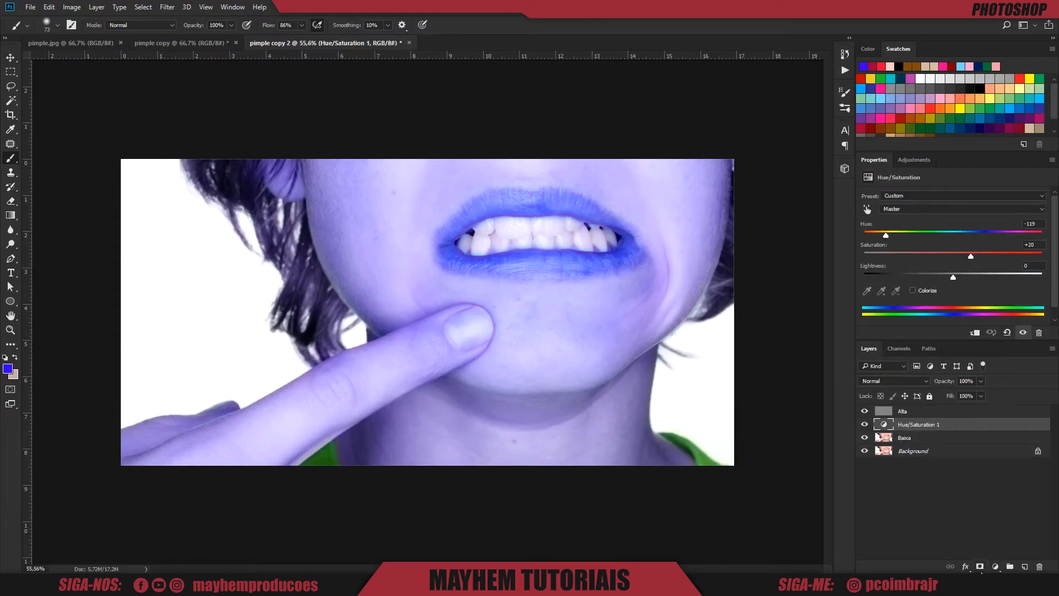
click(979, 569)
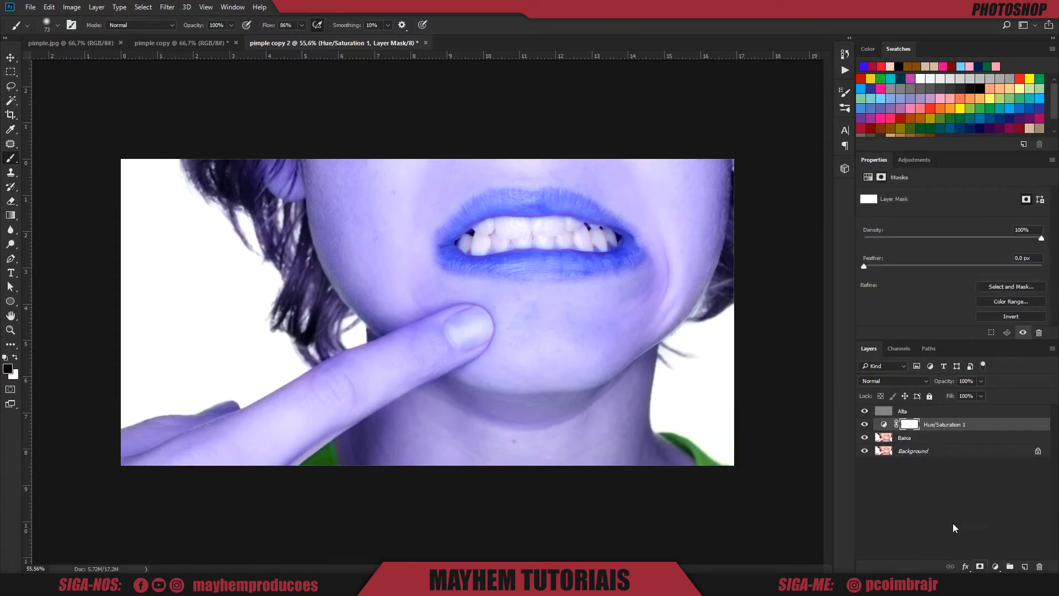
click(913, 439)
click(981, 567)
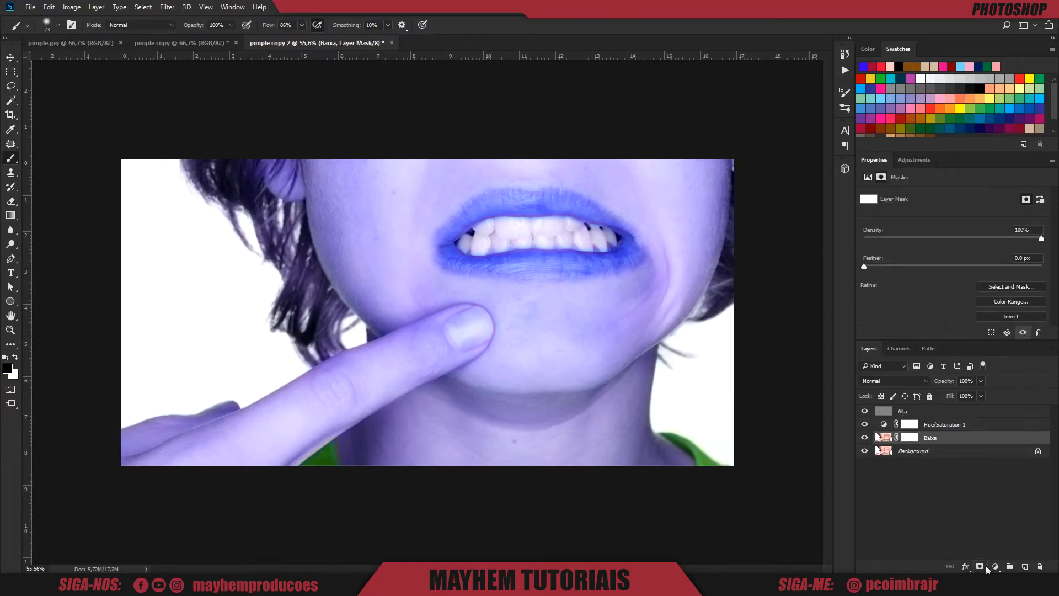
Paint test strokes in black and white on the Hue/Saturation mask over the face and hair, and refill the mask with white.
click(909, 425)
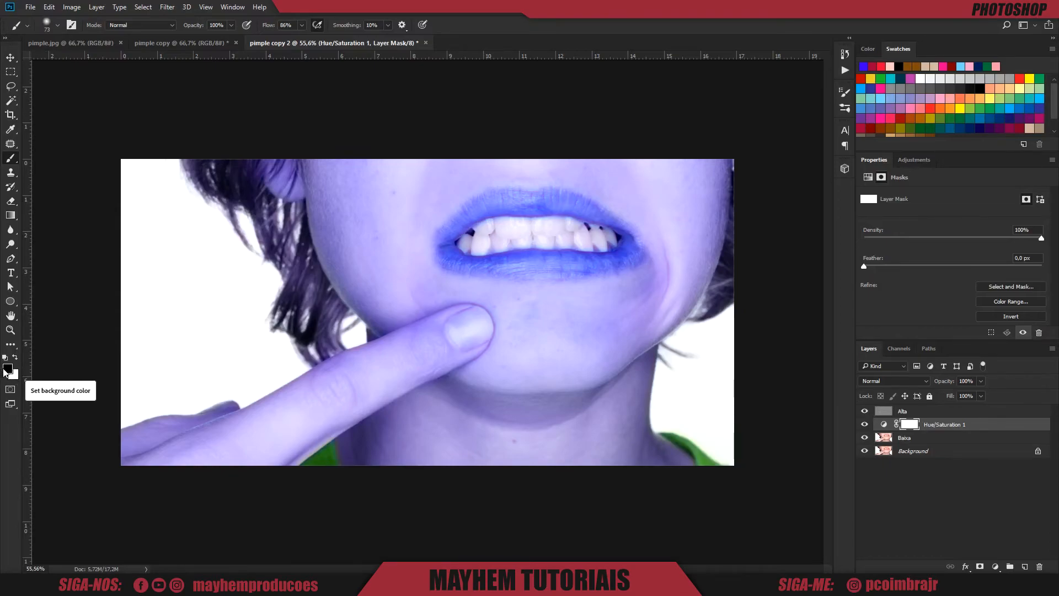
key(x)
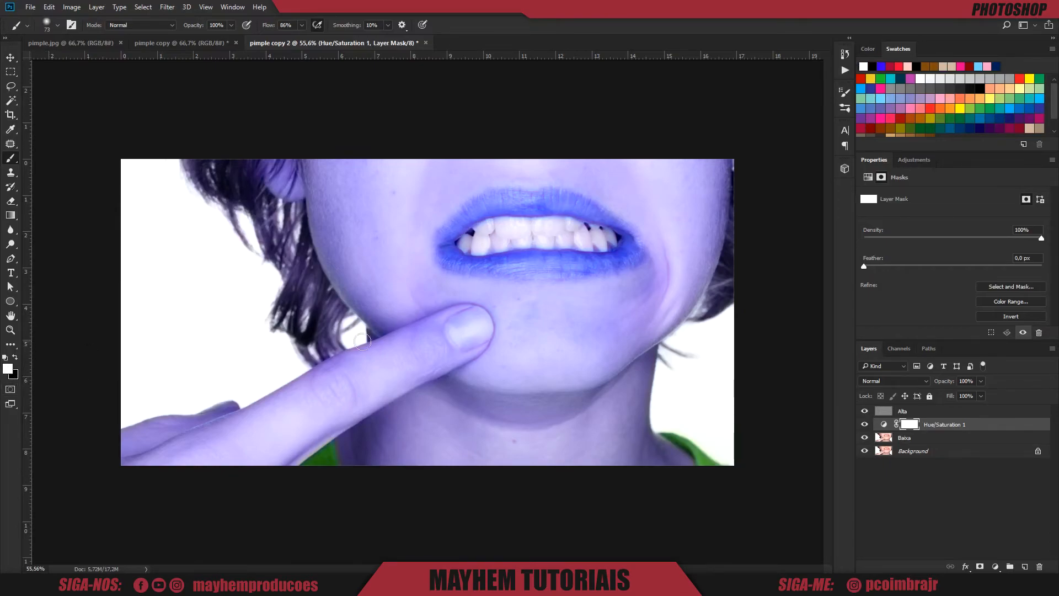
key(x)
drag(380, 227, 461, 416)
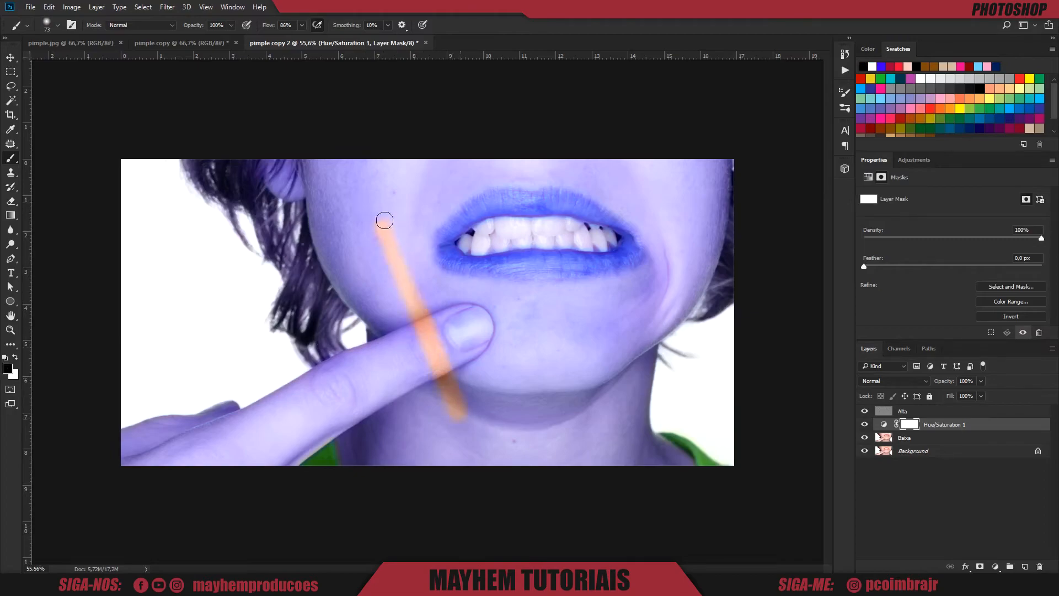
mouse_move(390, 224)
mouse_down()
mouse_move(414, 318)
mouse_move(440, 232)
mouse_up()
key(x)
mouse_move(458, 285)
mouse_down()
mouse_move(472, 376)
mouse_move(376, 160)
mouse_move(378, 204)
mouse_move(428, 356)
mouse_move(418, 396)
mouse_move(493, 424)
mouse_move(465, 460)
mouse_move(420, 391)
mouse_move(441, 366)
mouse_up()
key(x)
mouse_move(404, 222)
mouse_down()
mouse_move(472, 163)
mouse_move(366, 244)
mouse_move(438, 179)
mouse_move(488, 111)
mouse_move(346, 213)
mouse_move(364, 237)
mouse_move(244, 275)
mouse_move(279, 256)
mouse_move(244, 266)
mouse_up()
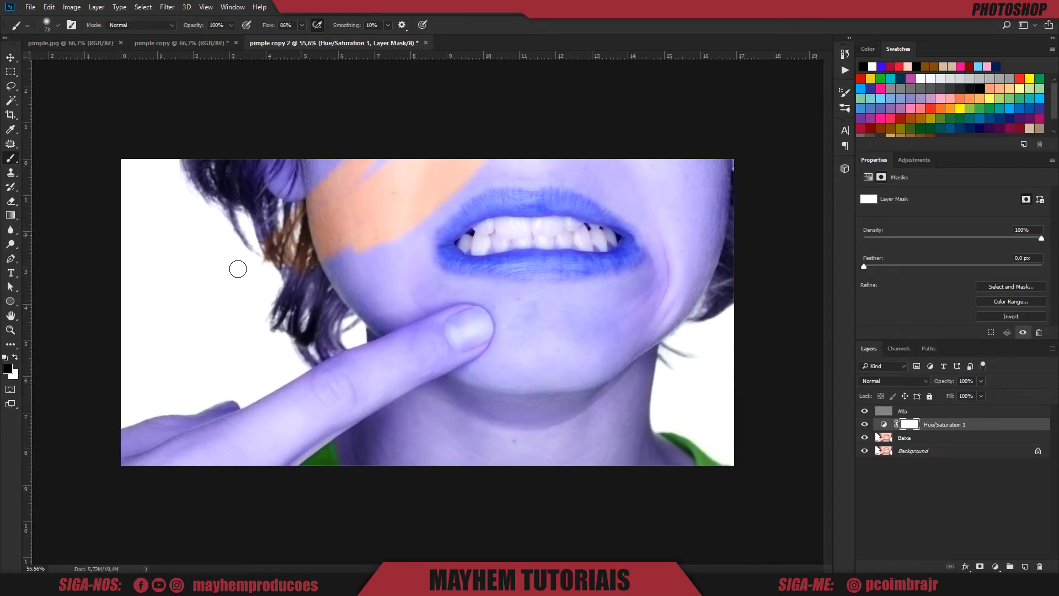
mouse_move(347, 215)
mouse_down()
mouse_move(433, 115)
mouse_move(479, 190)
mouse_up()
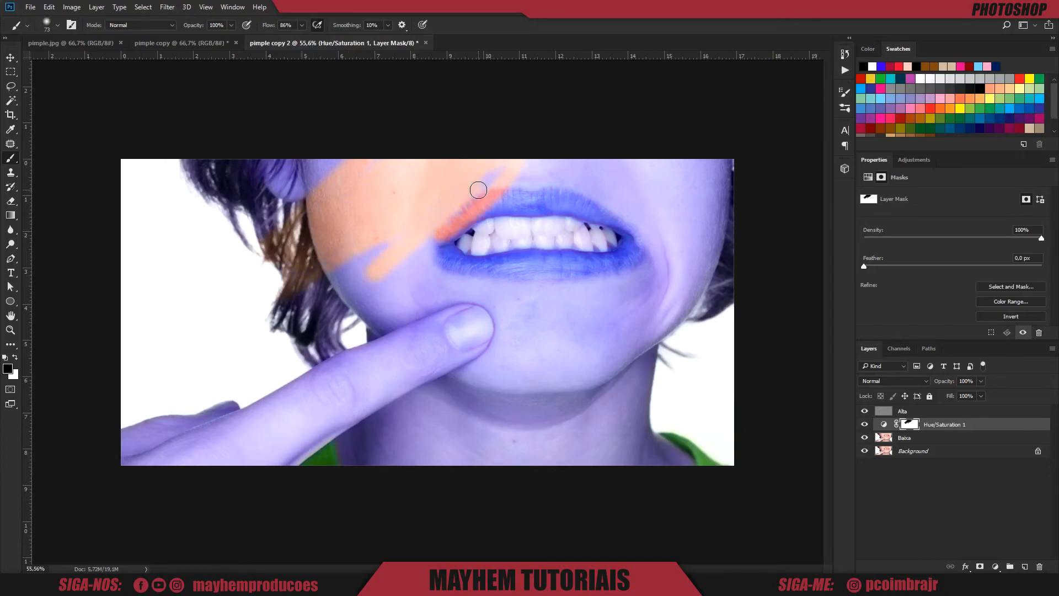
key(ctrl+BackSpace)
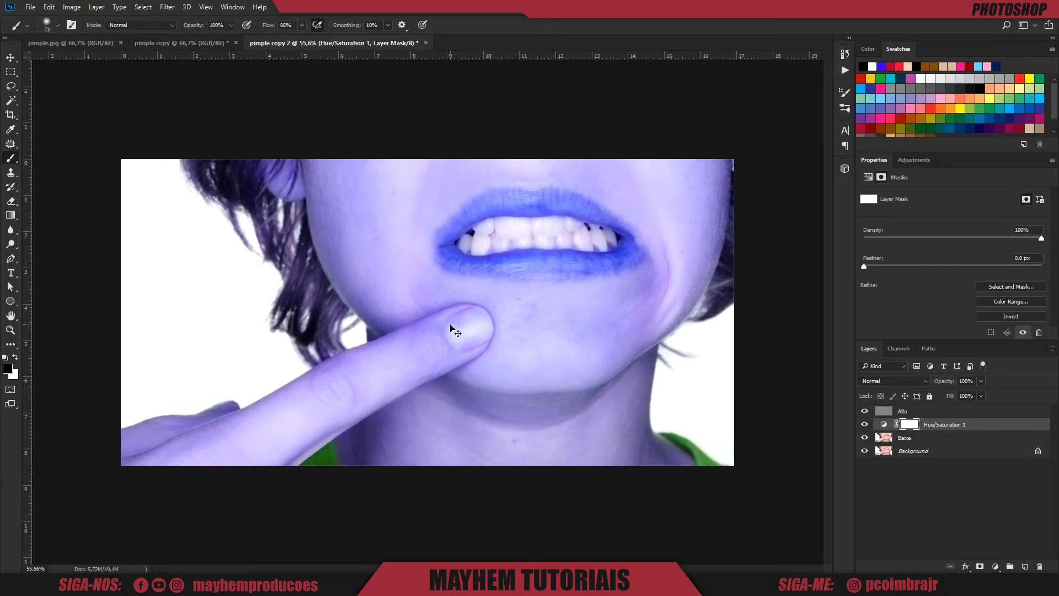
Fill the Hue/Saturation mask with black and paint white over both lips so only they are recoloured.
key(alt+BackSpace)
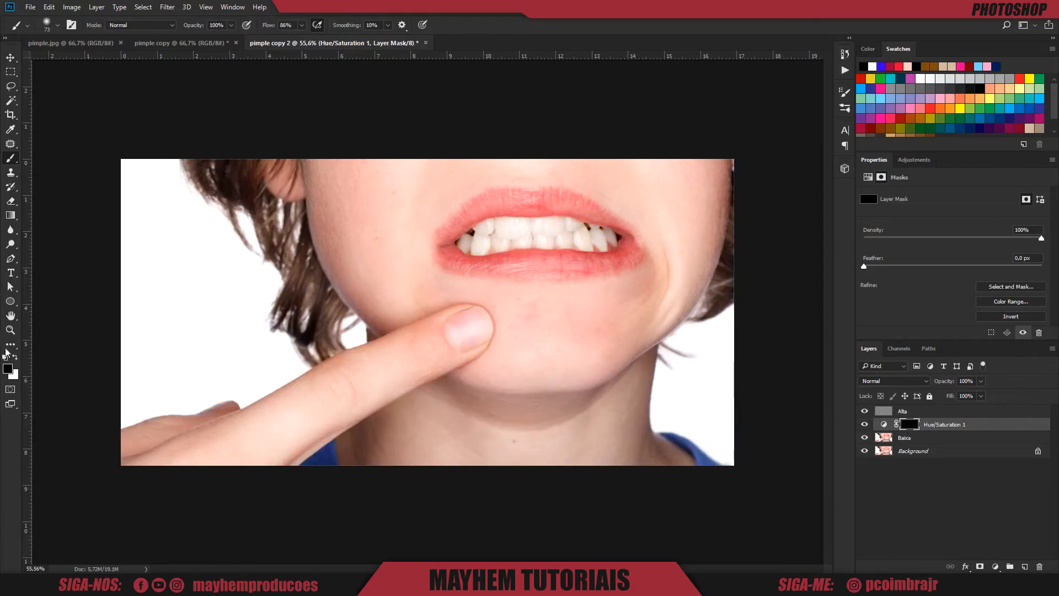
key(x)
mouse_move(516, 207)
mouse_down()
mouse_move(494, 208)
mouse_move(486, 196)
mouse_move(598, 205)
mouse_move(631, 245)
mouse_move(442, 253)
mouse_move(543, 259)
mouse_move(568, 208)
mouse_move(487, 213)
mouse_move(513, 258)
mouse_move(629, 265)
mouse_move(524, 278)
mouse_up()
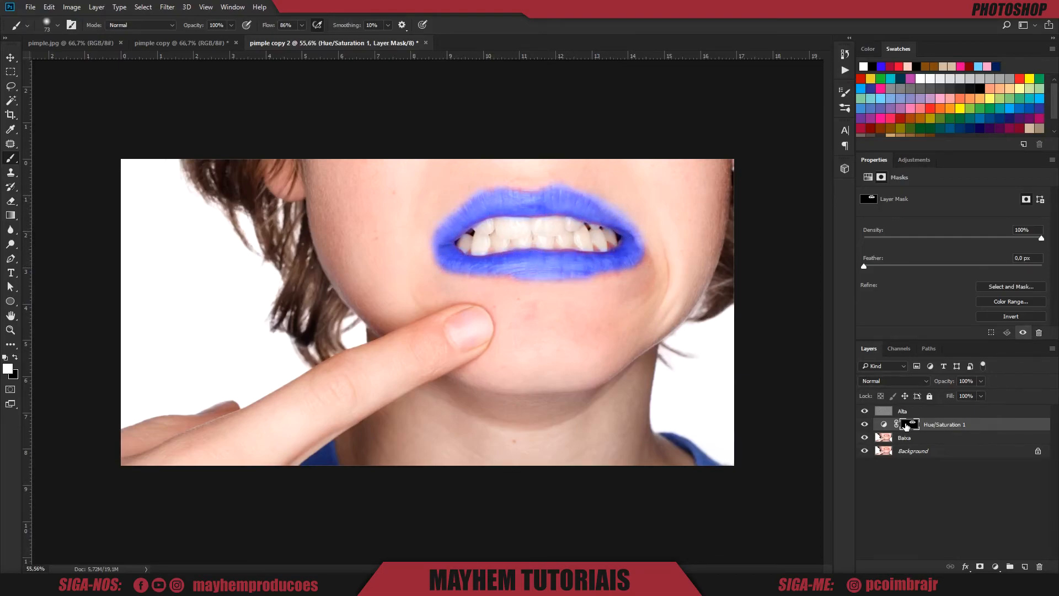
Recolour the lips green by setting Hue to +83, Saturation to -19 and Lightness to -22.
click(890, 424)
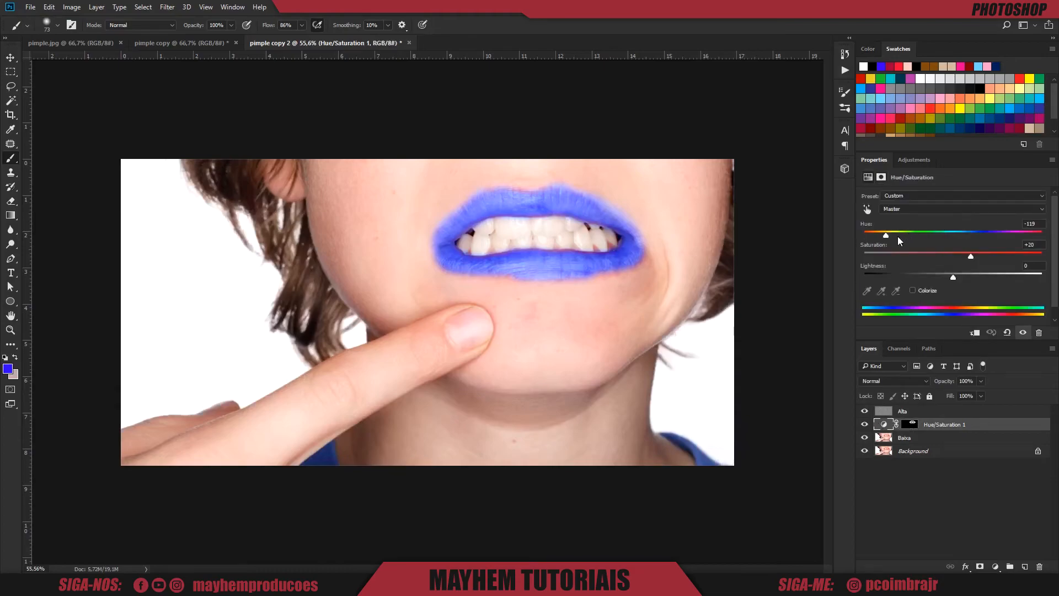
drag(886, 235, 933, 277)
drag(986, 235, 1007, 235)
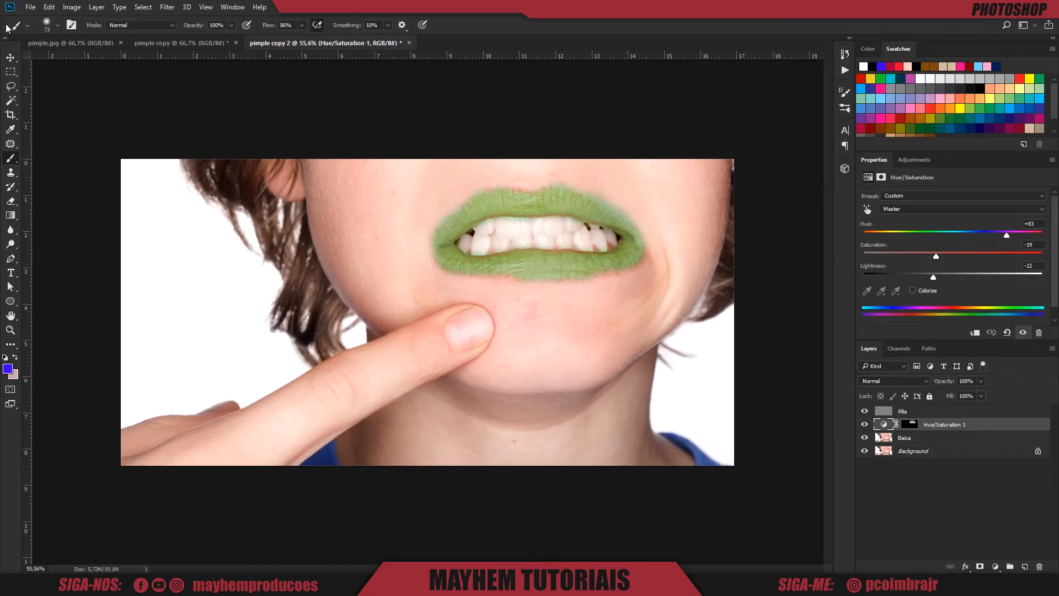
Save a JPEG copy named pimple copy 2.jpg in the Tutorial folder at Maximum quality.
click(30, 7)
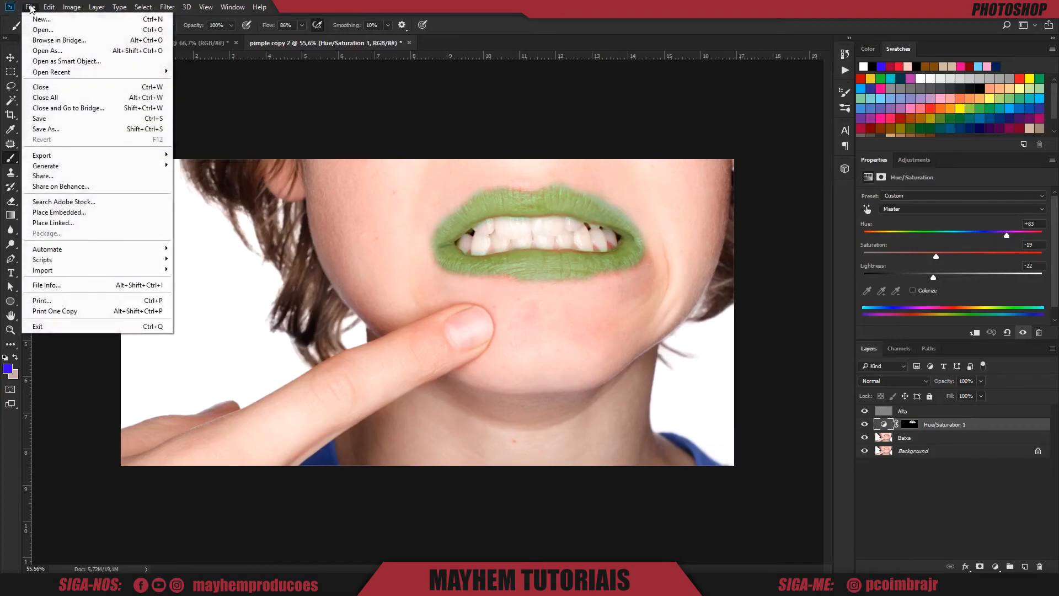
click(76, 129)
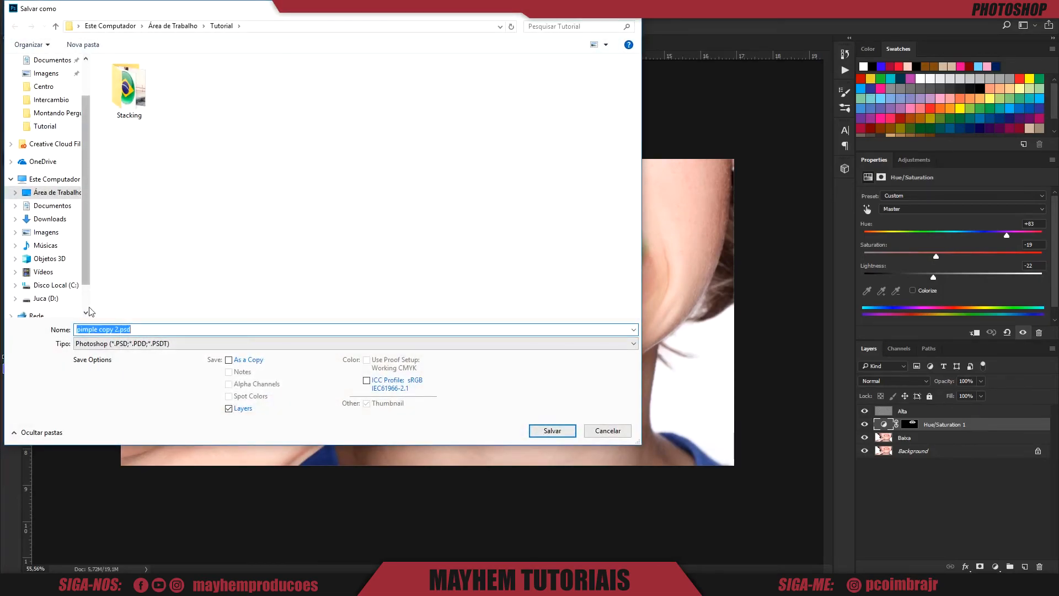
click(132, 345)
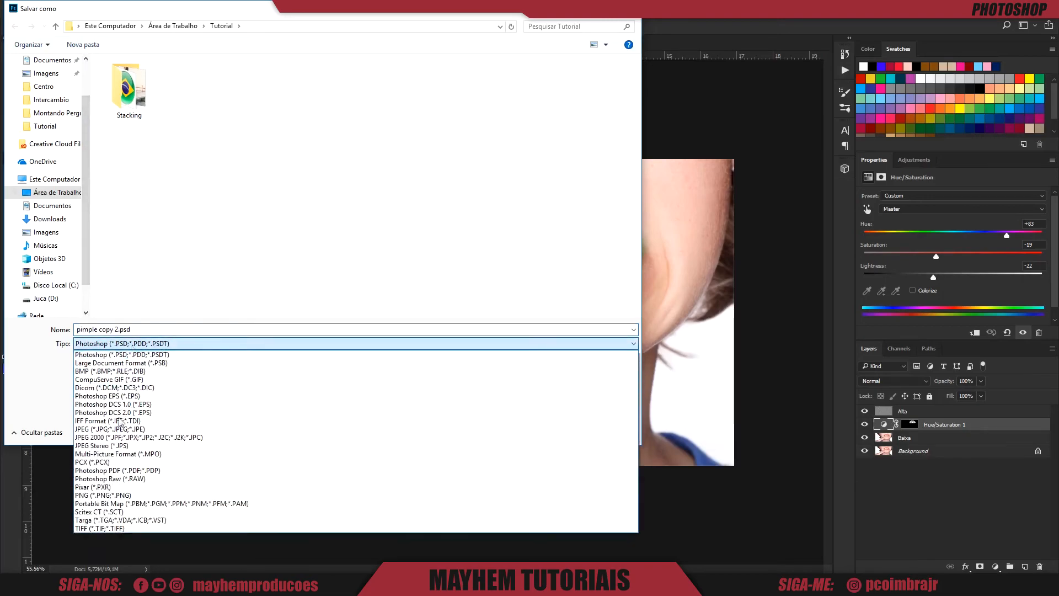
click(113, 495)
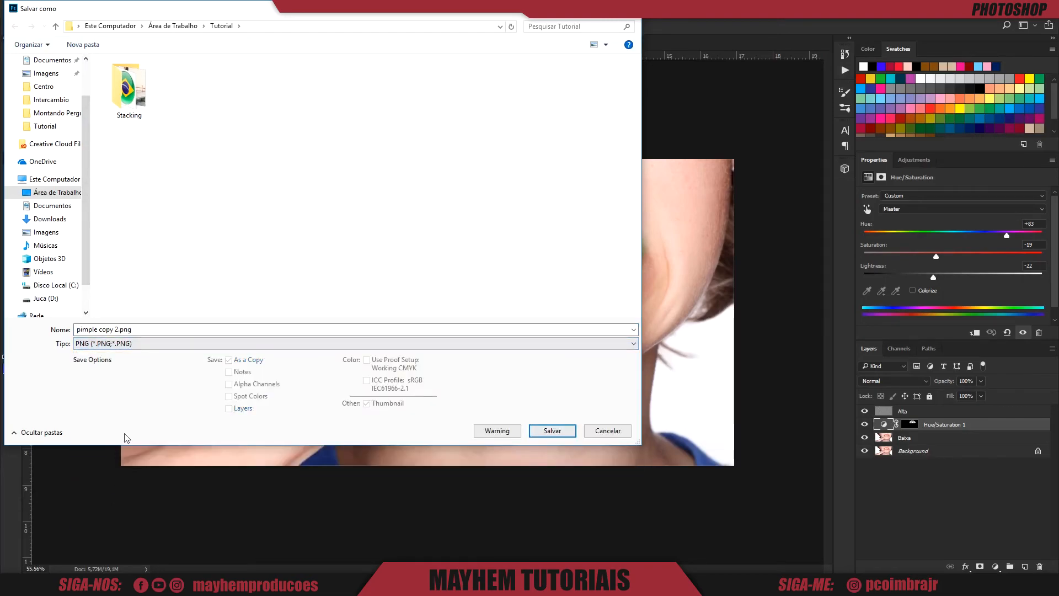
click(127, 345)
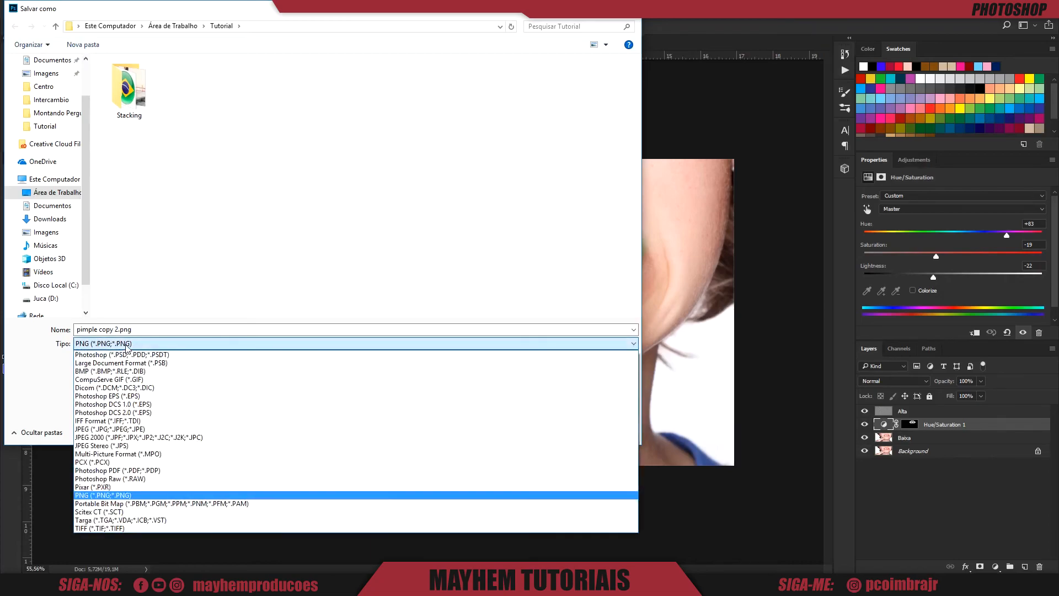
click(107, 430)
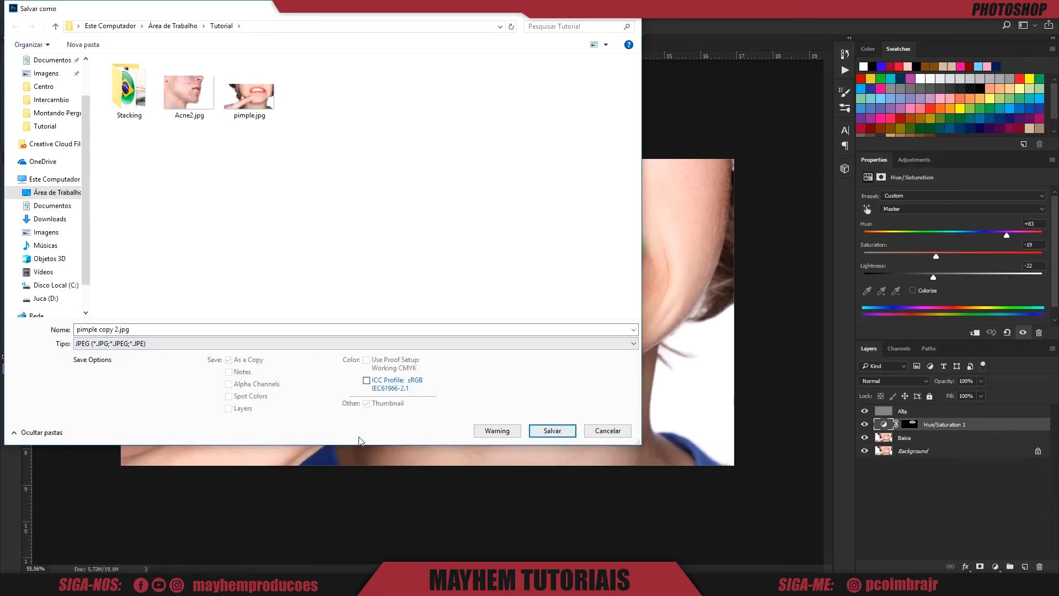
click(552, 430)
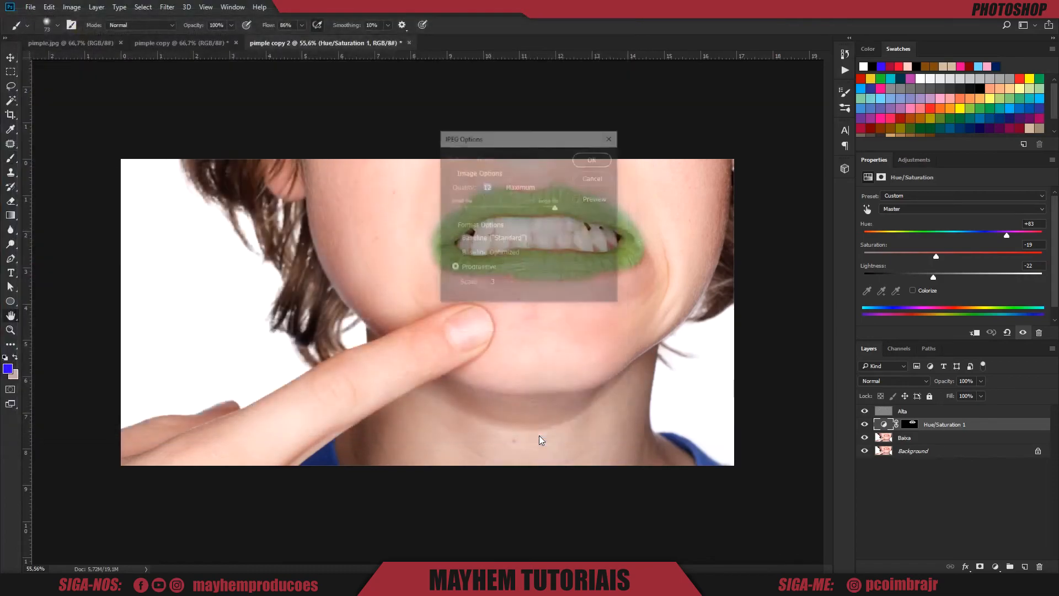
click(593, 159)
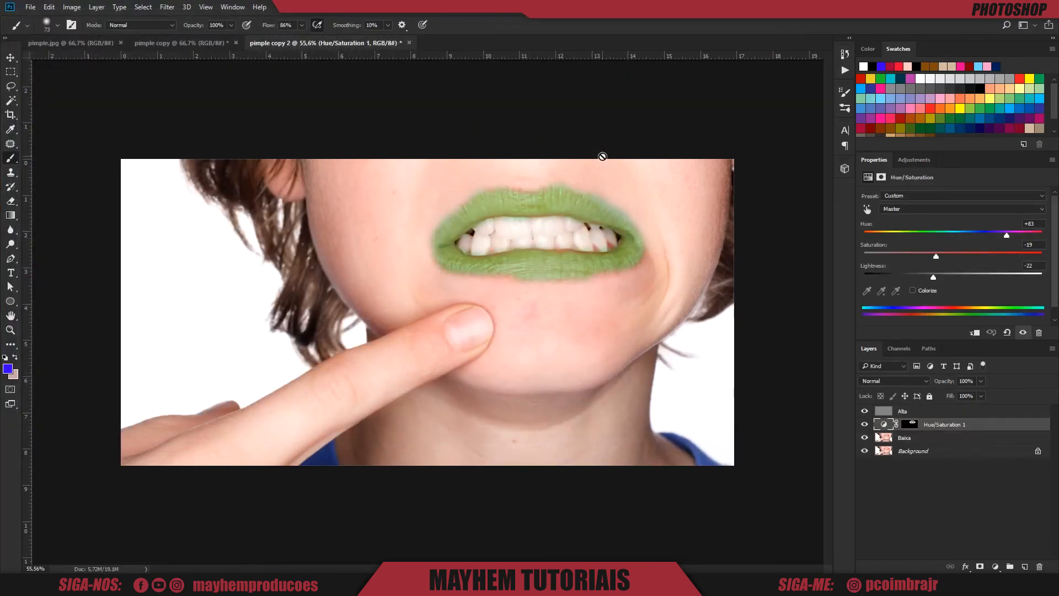
Quick-export the image as a PNG named pimple copy 2.png in the Tutorial folder.
click(31, 9)
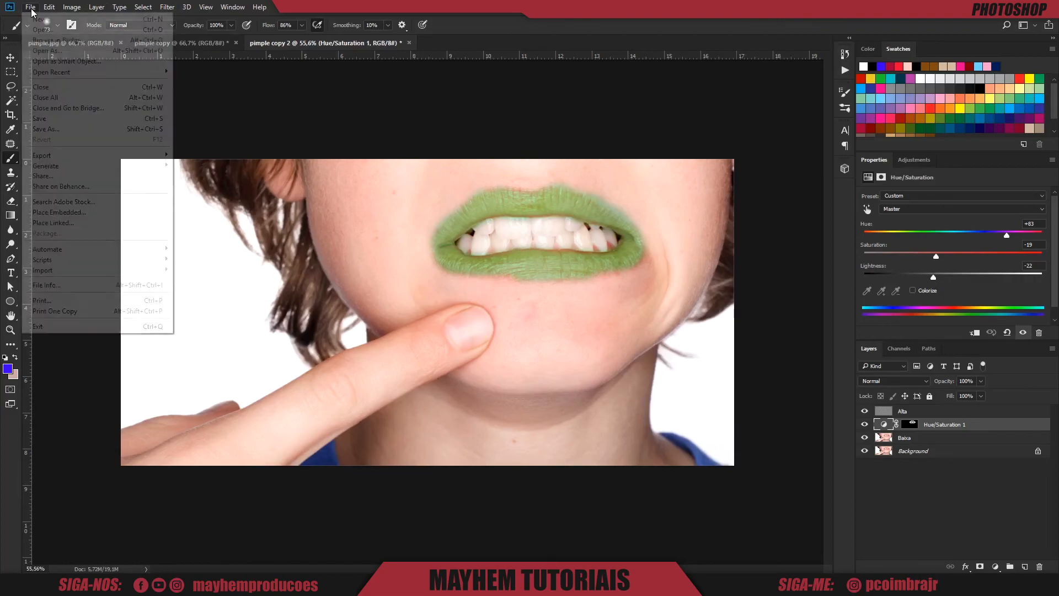
mouse_move(78, 159)
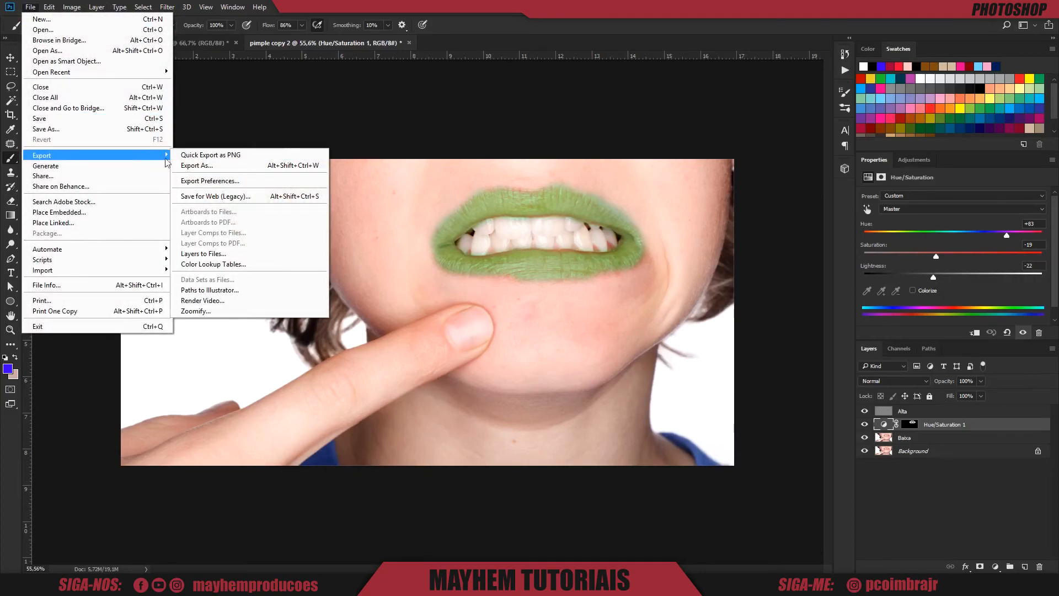
click(194, 158)
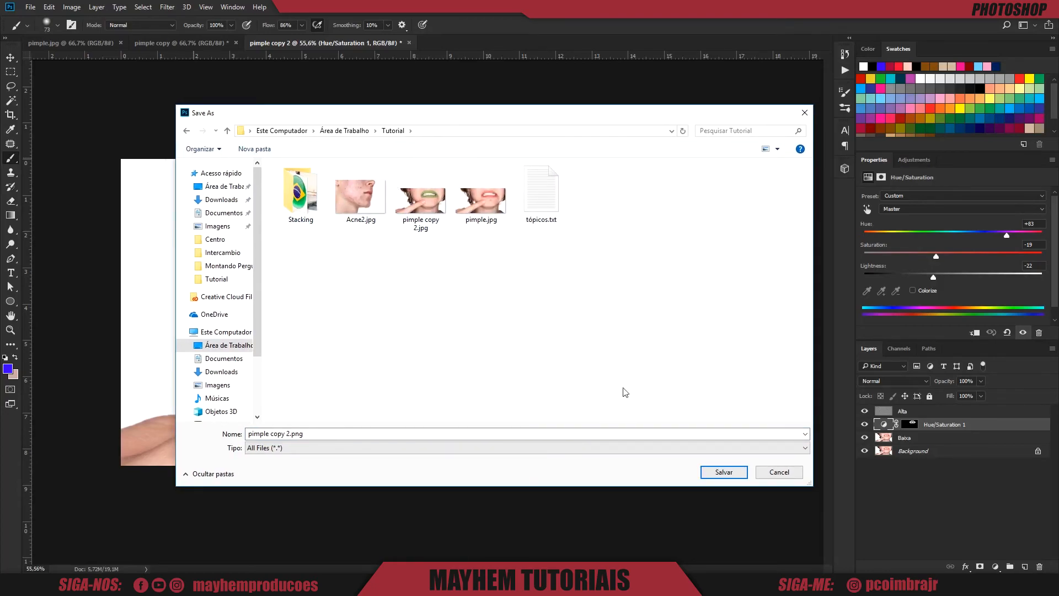
click(715, 478)
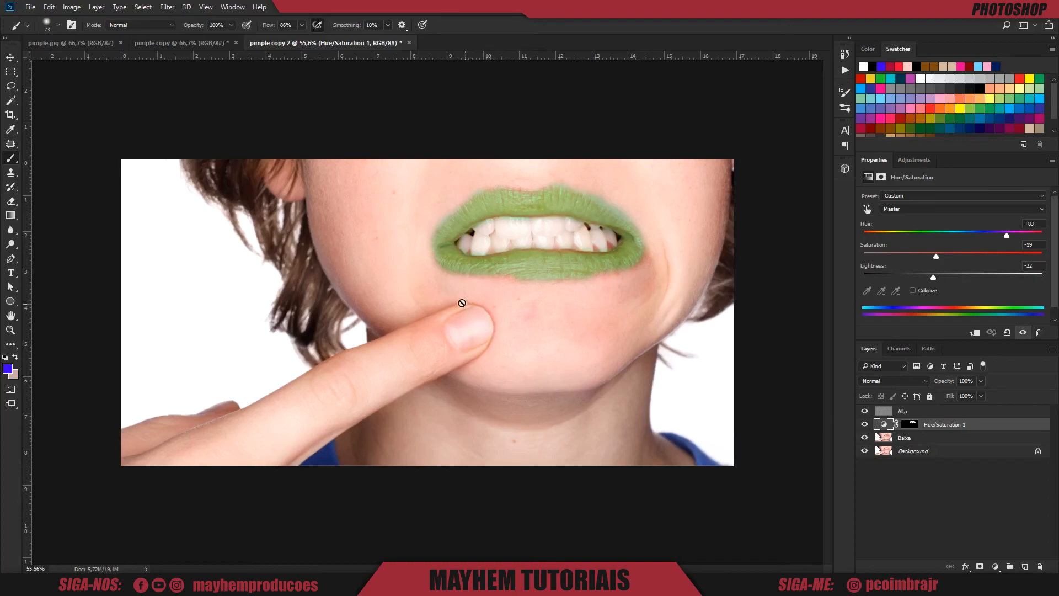
Change the Quick Export Format to JPG in the export preferences and apply the change.
click(51, 8)
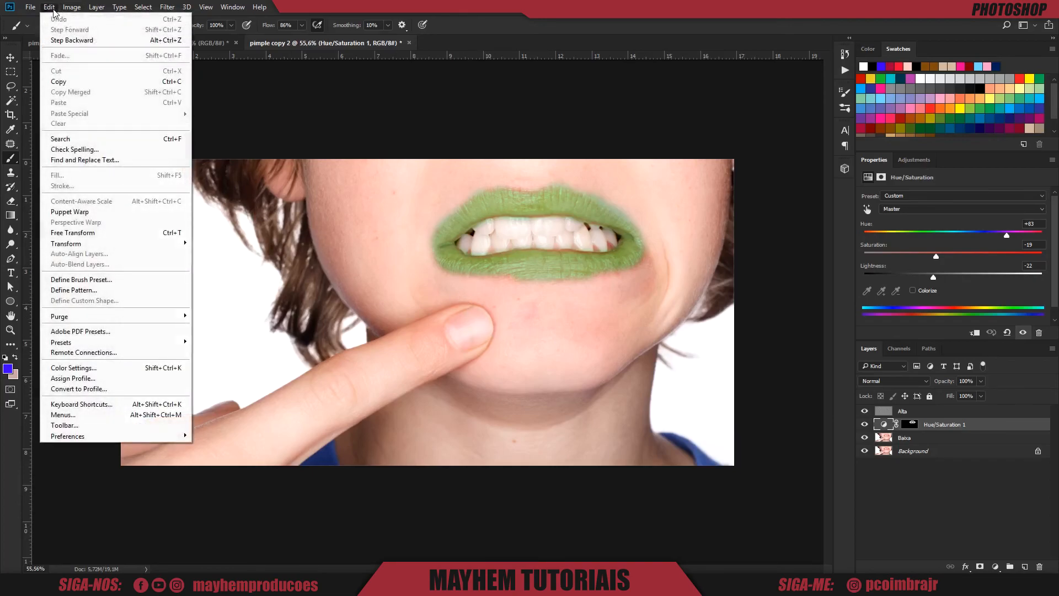
mouse_move(173, 437)
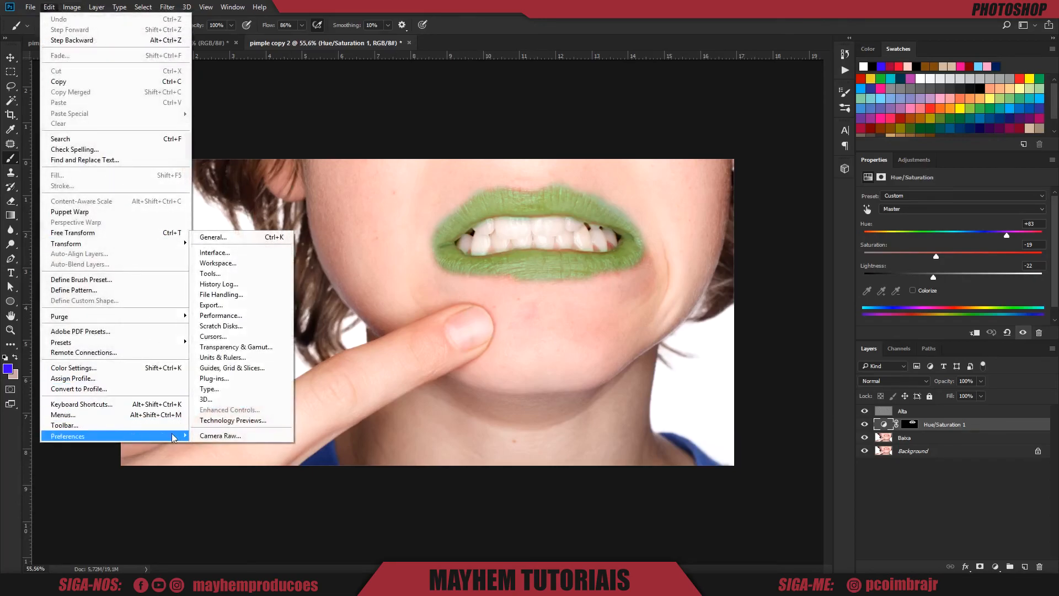
click(226, 306)
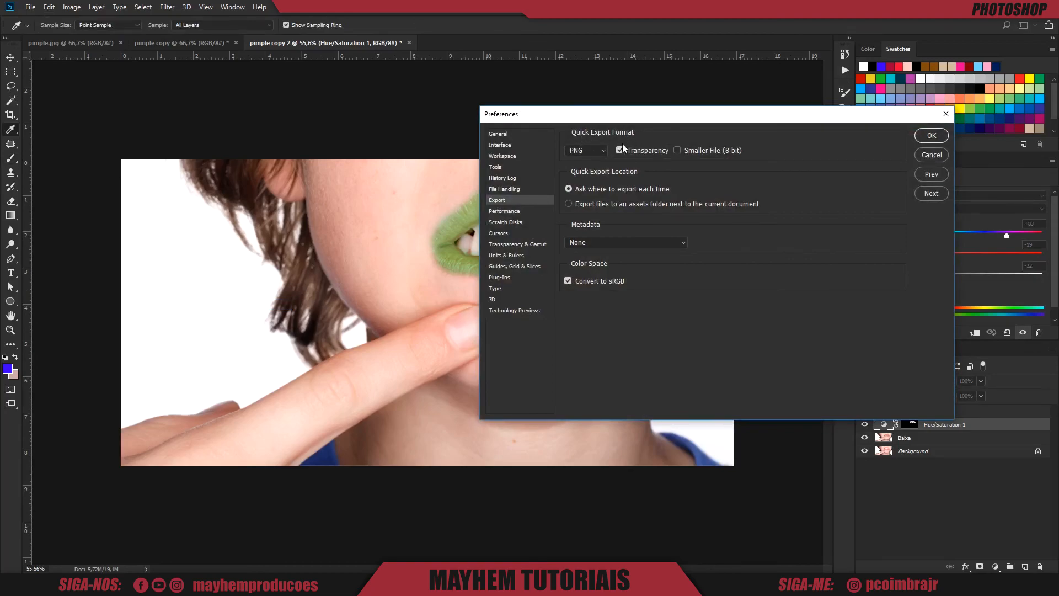
click(597, 151)
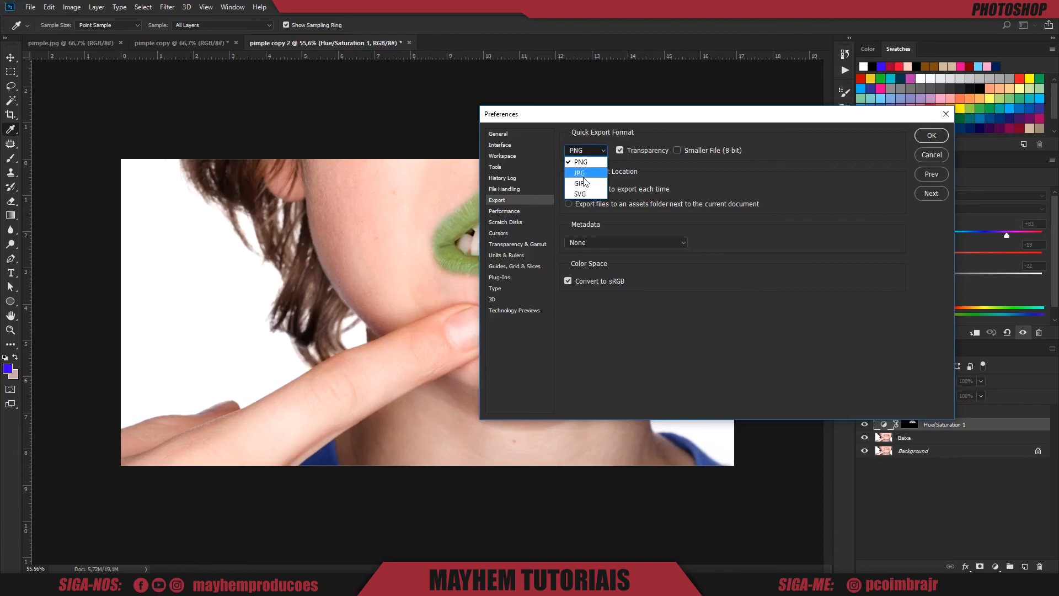
click(583, 177)
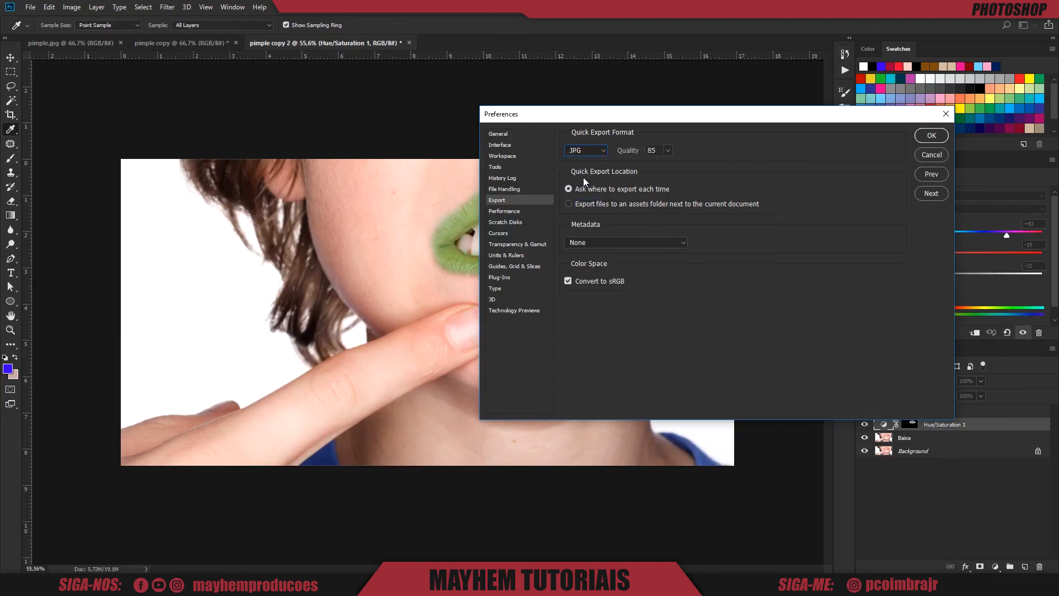
click(639, 150)
click(918, 138)
Quick-export the image as pimple copy 2.jpg in the Tutorial folder, replacing the existing file.
click(30, 7)
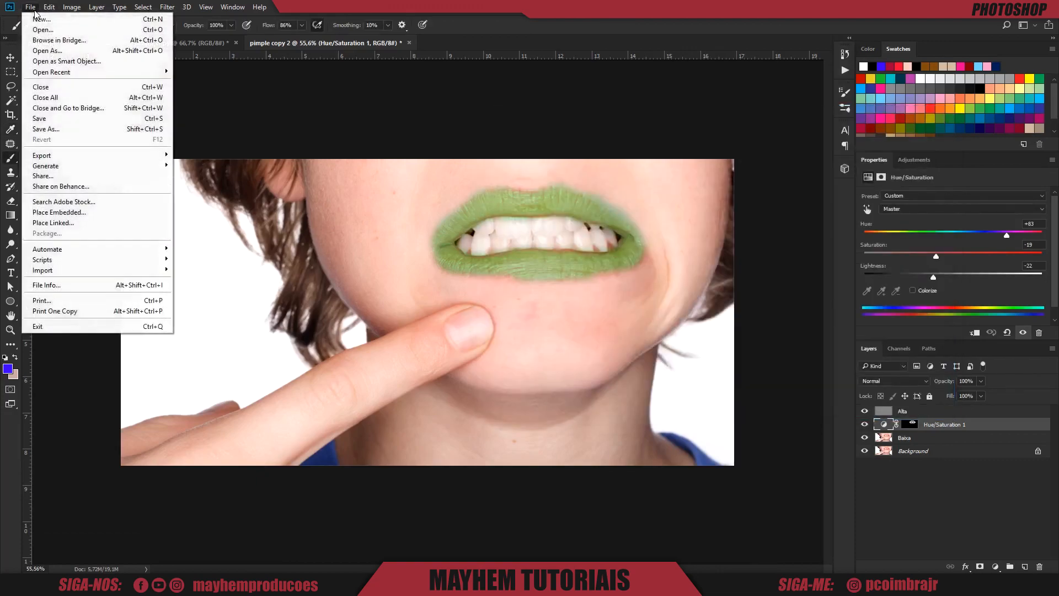
mouse_move(82, 156)
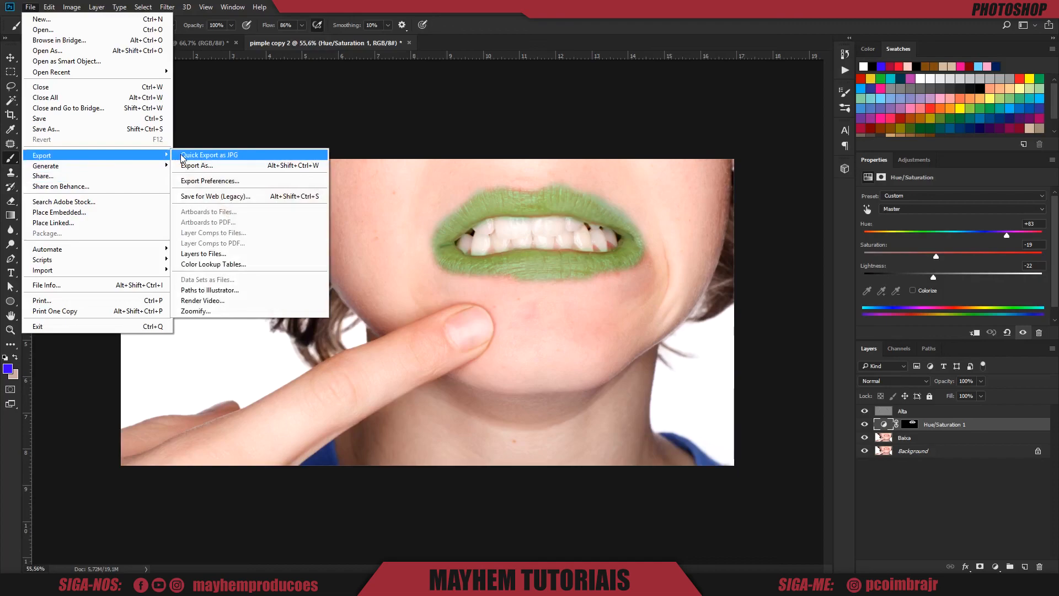
click(210, 155)
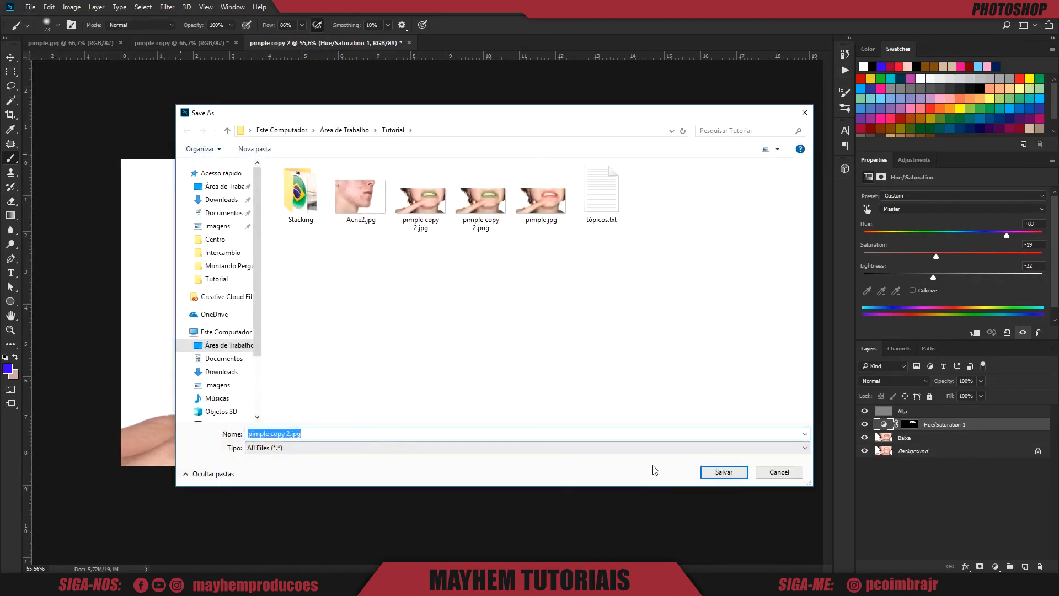
click(717, 475)
click(556, 297)
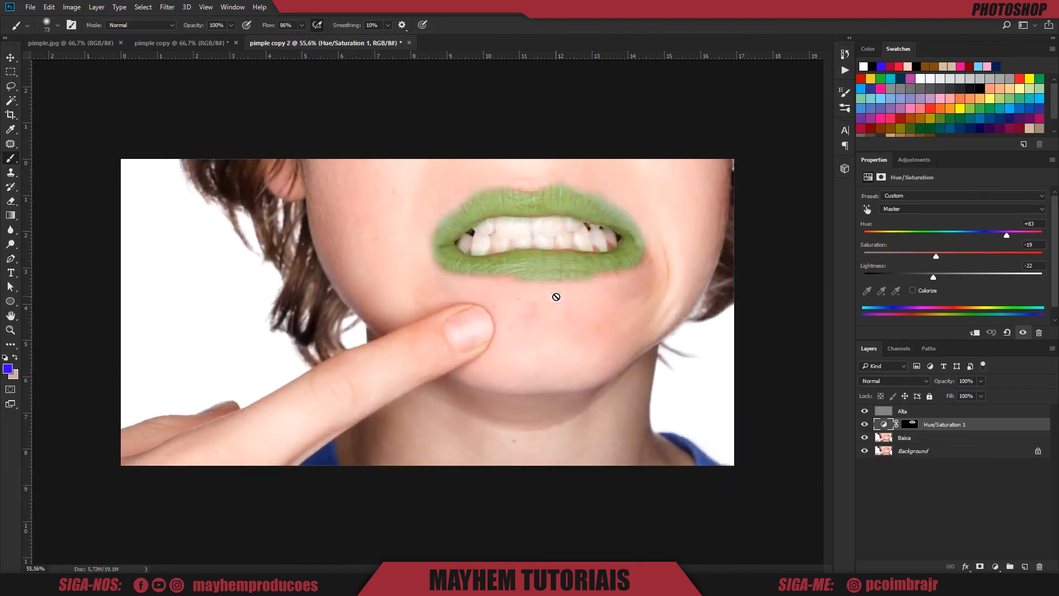